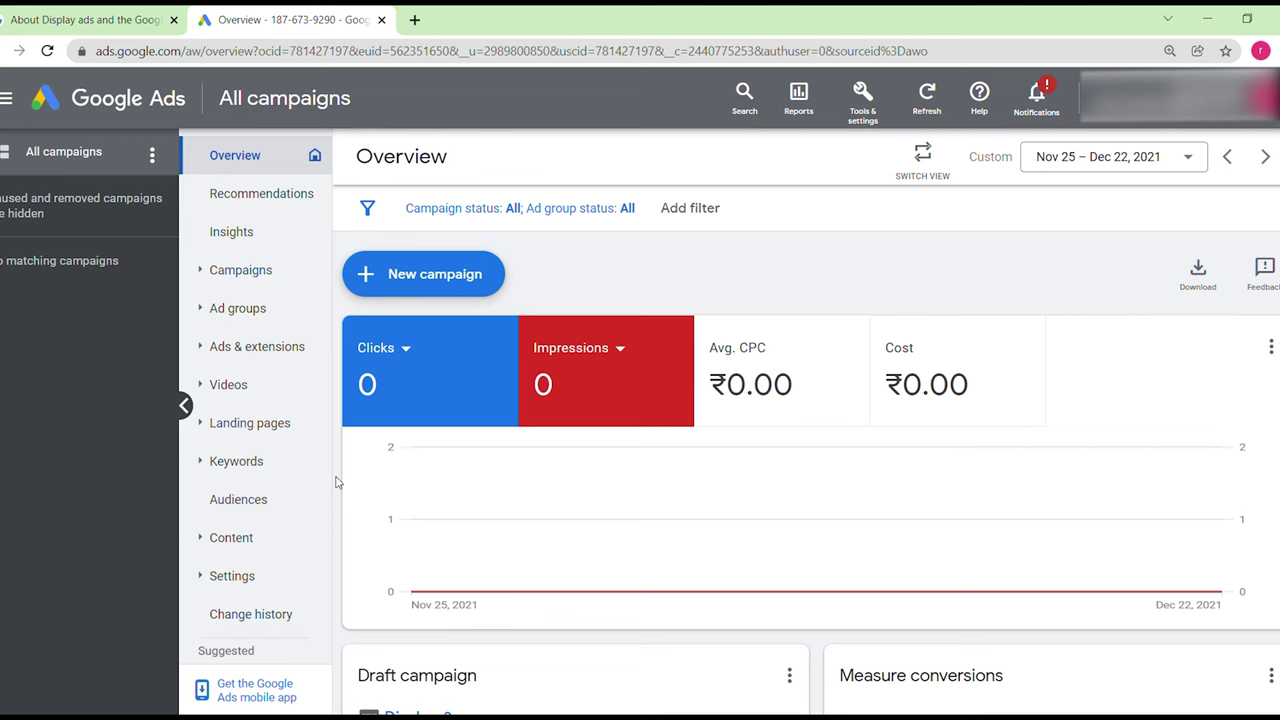
Step: Switch to the Google Ads Help article on Display ads and read its introduction and the Benefits section
left_click(75, 19)
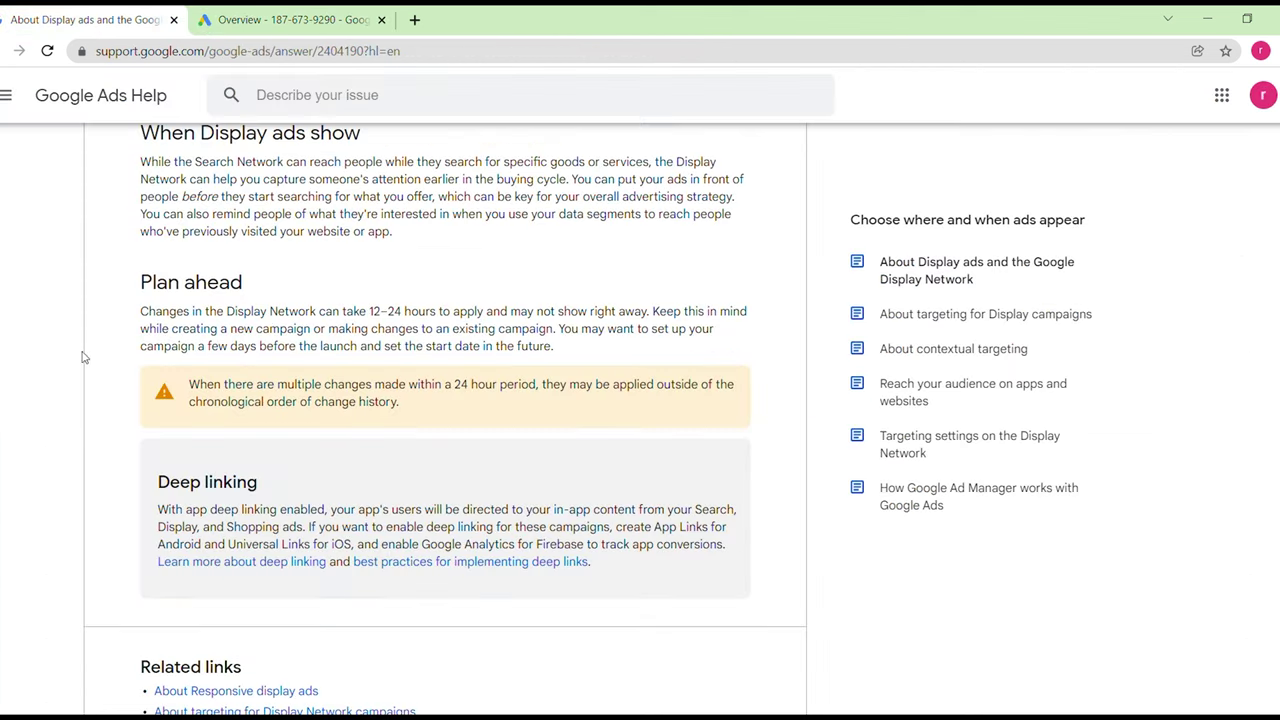
scroll(80, 359, "up", 3)
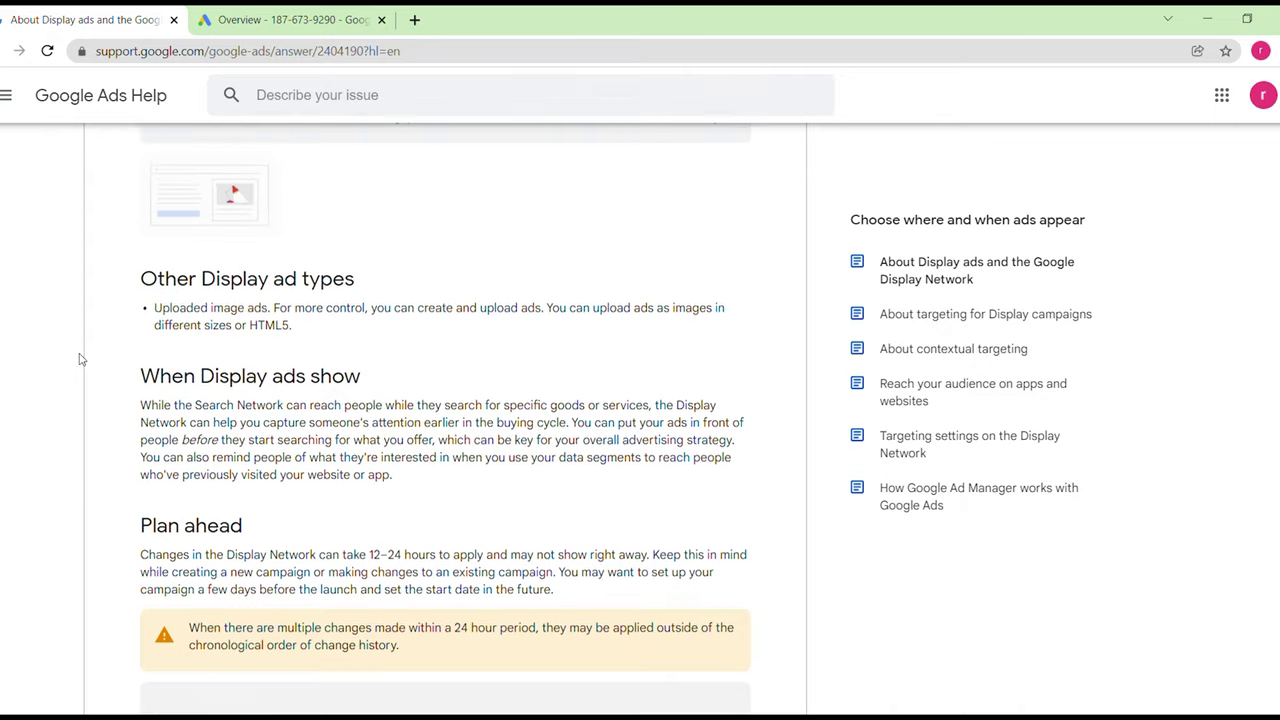
scroll(80, 359, "up", 8)
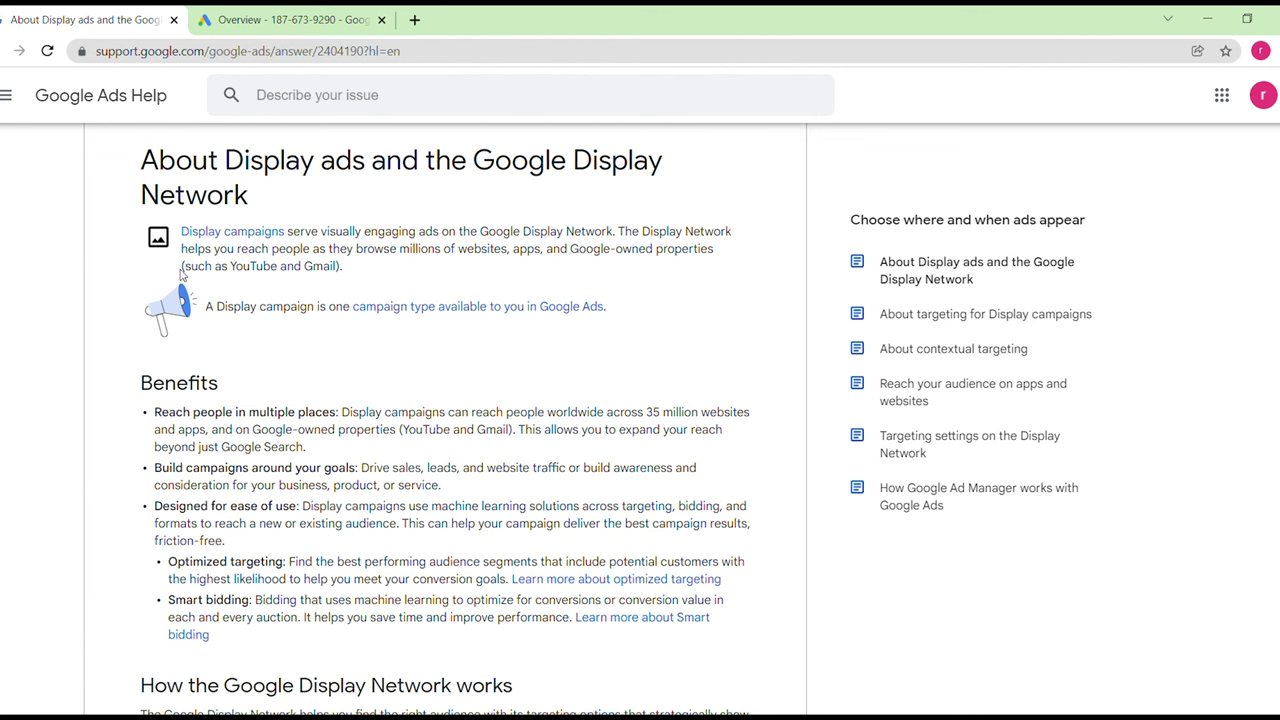
scroll(183, 273, "down", 3)
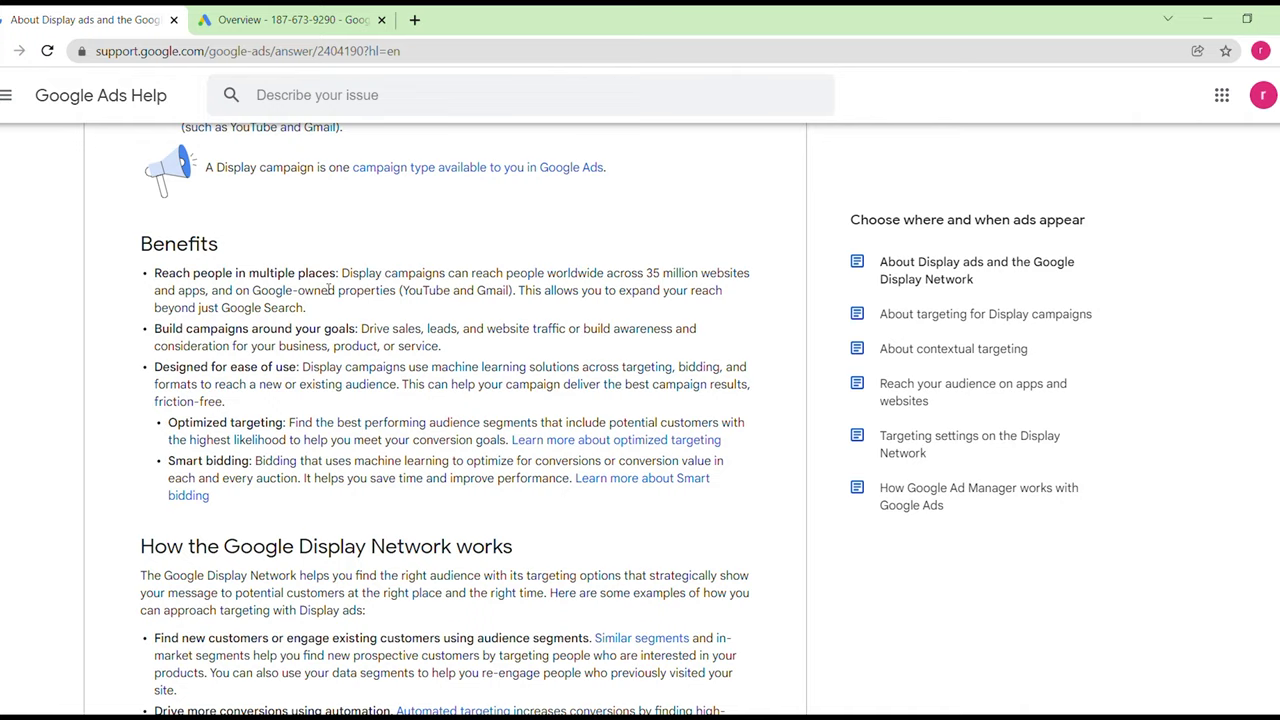
Step: Return to Google Ads and start a new campaign without a goal's guidance
left_click(330, 19)
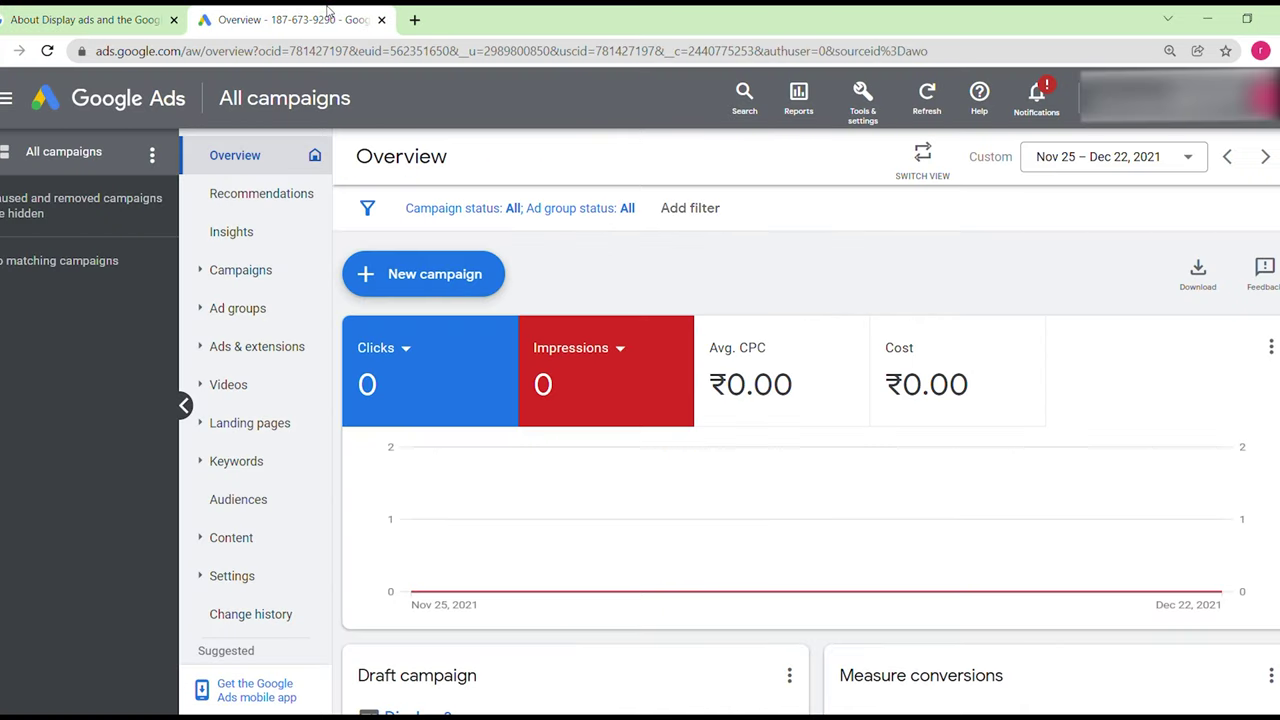
left_click(487, 294)
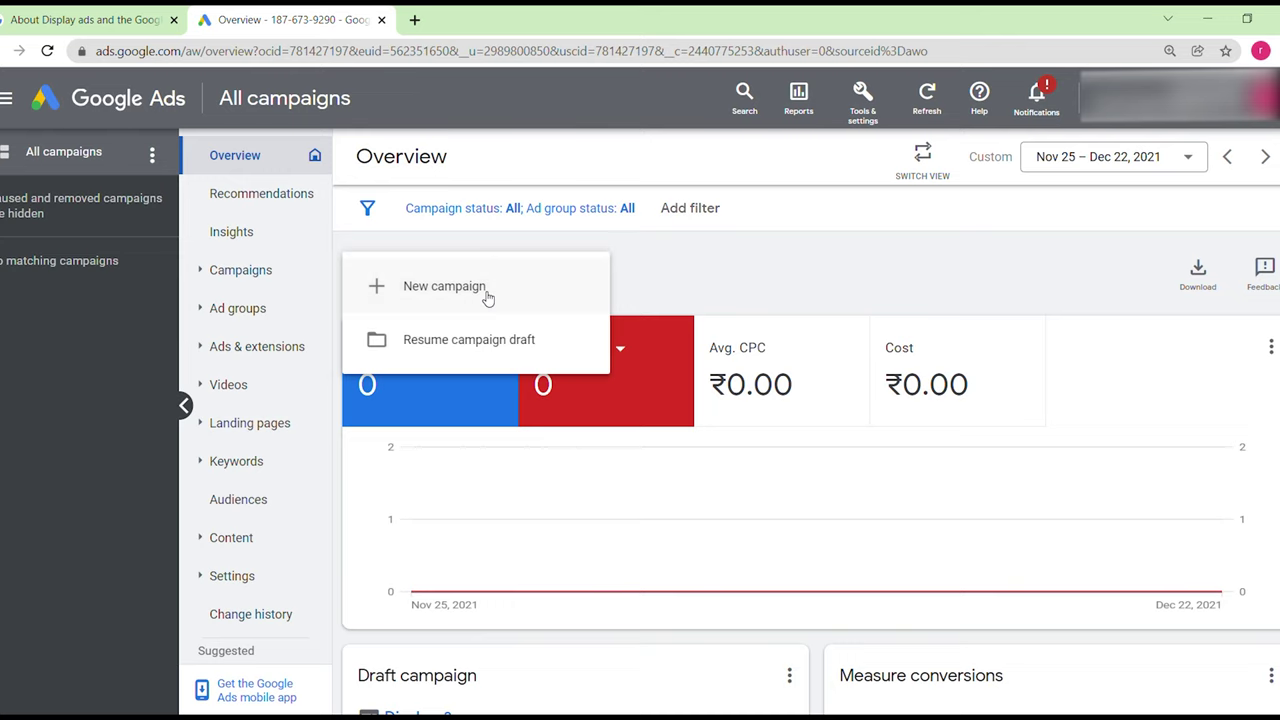
left_click(487, 294)
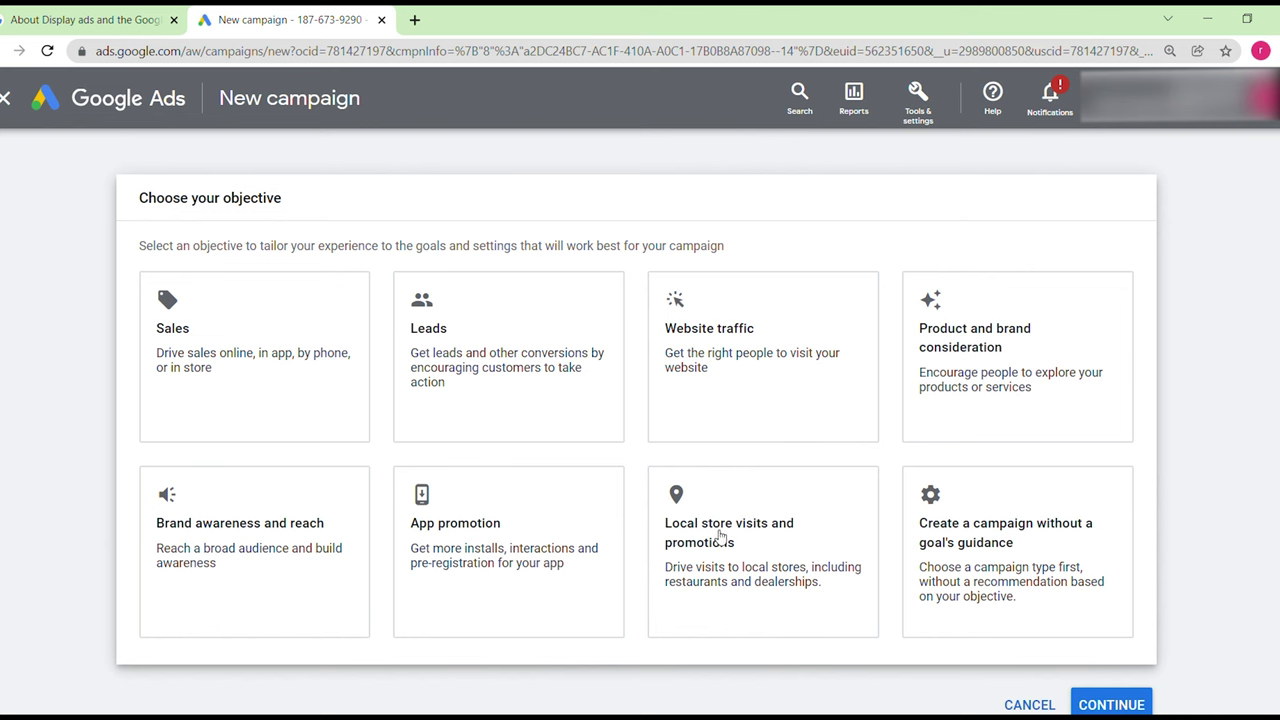
left_click(1057, 556)
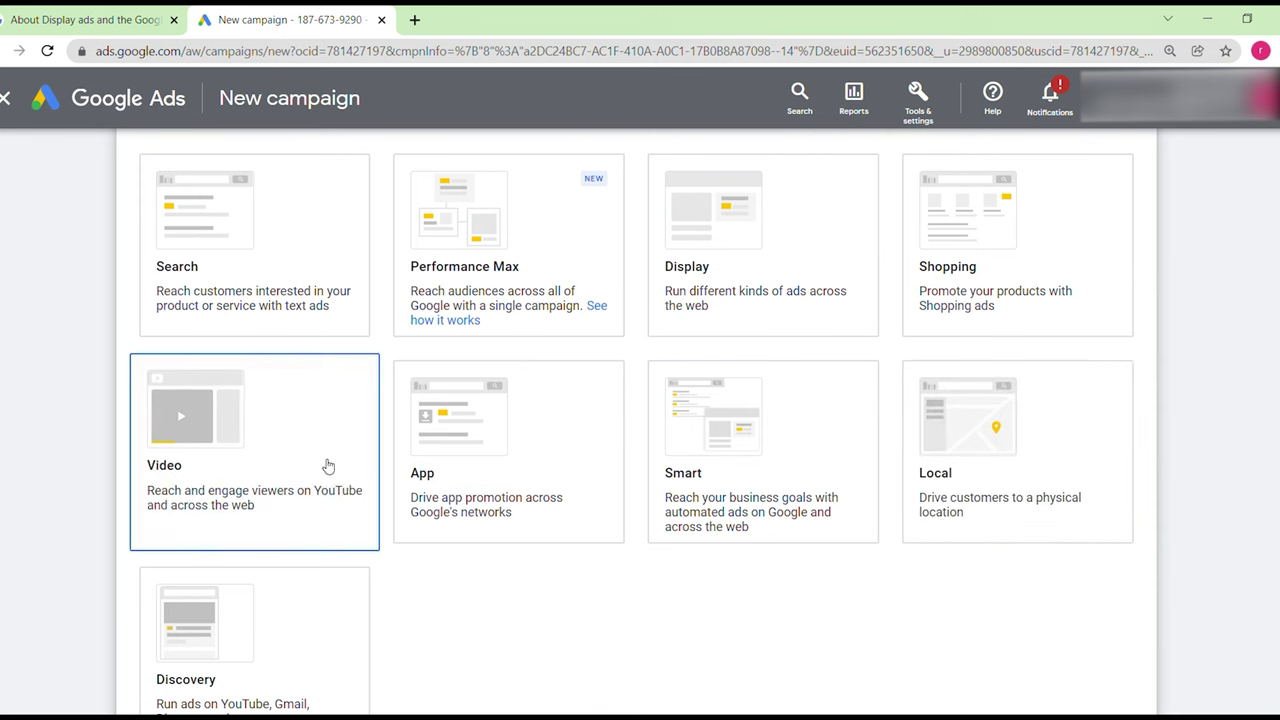
Step: Choose Display as the campaign type, and open an extra browser tab alongside the campaign setup
left_click(298, 490)
left_click(791, 266)
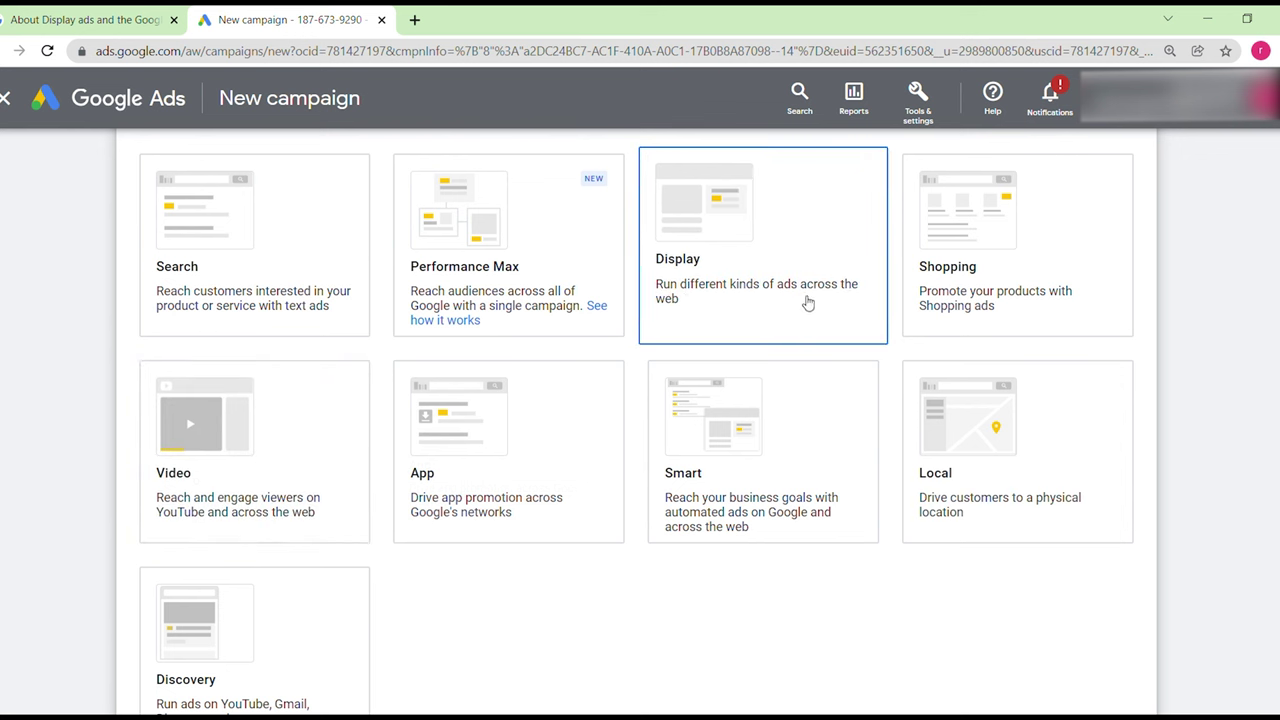
scroll(741, 265, "down", 1)
scroll(741, 265, "down", 5)
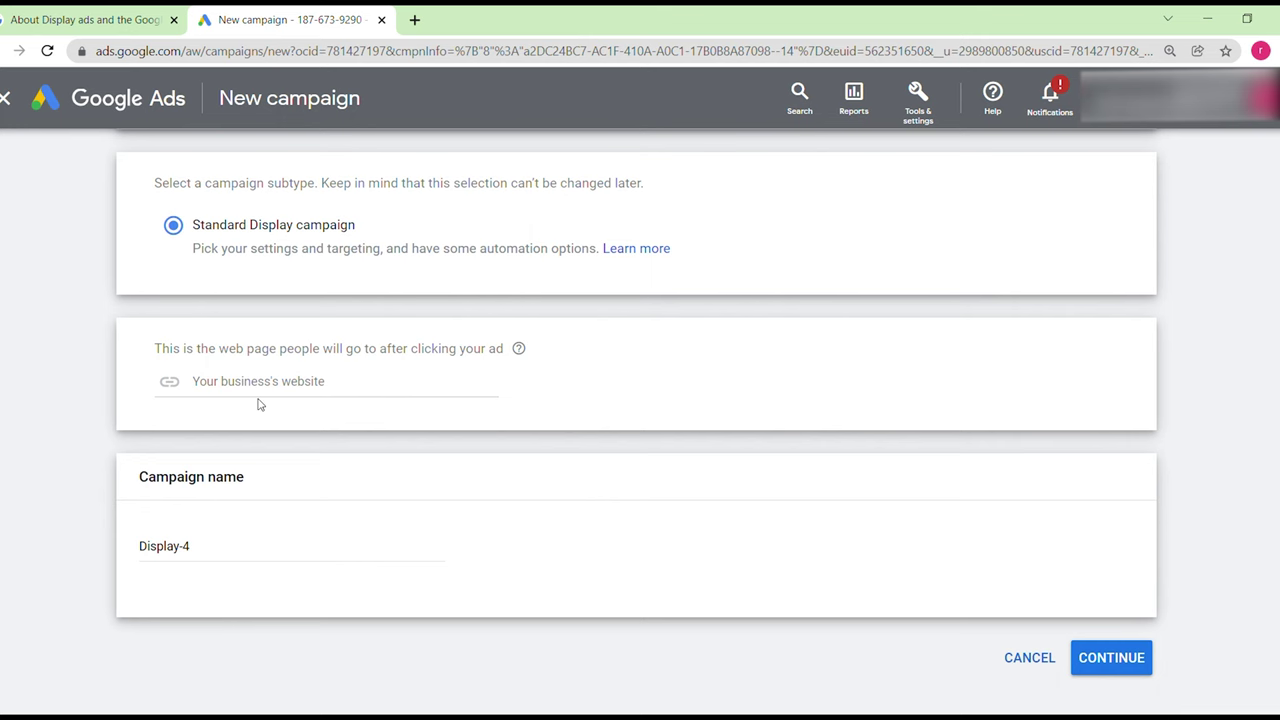
left_click(412, 21)
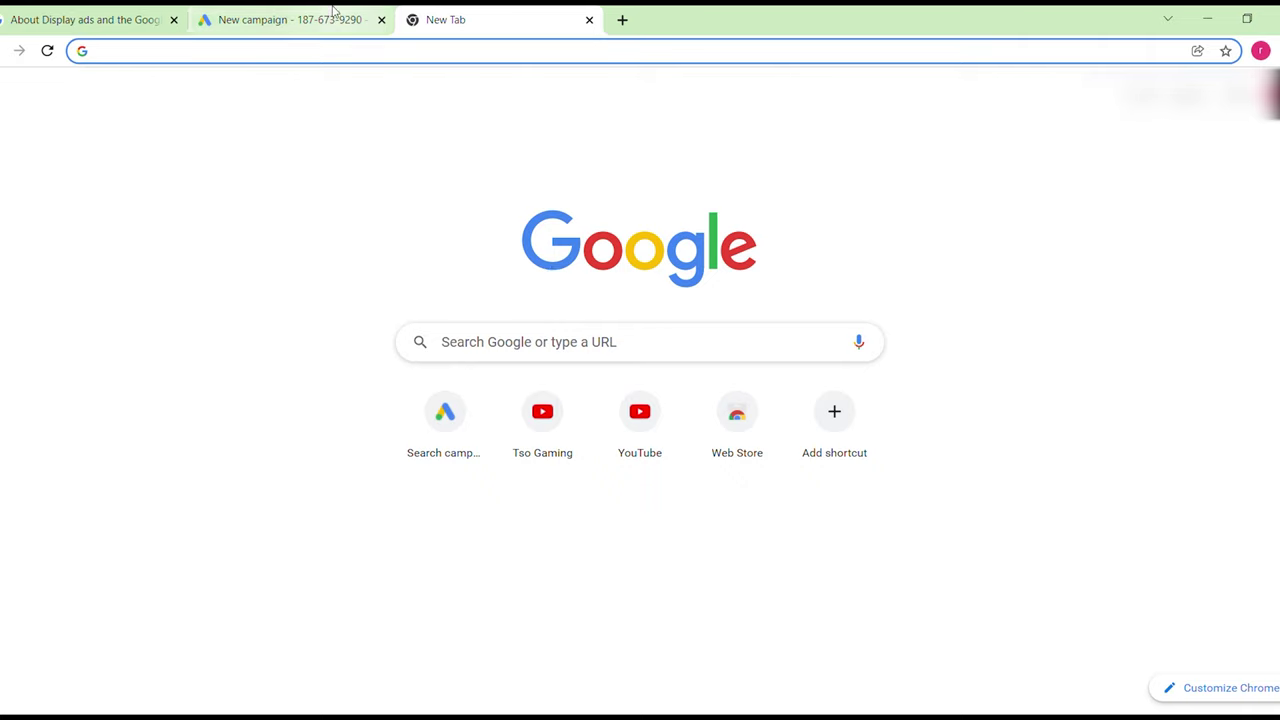
left_click(333, 12)
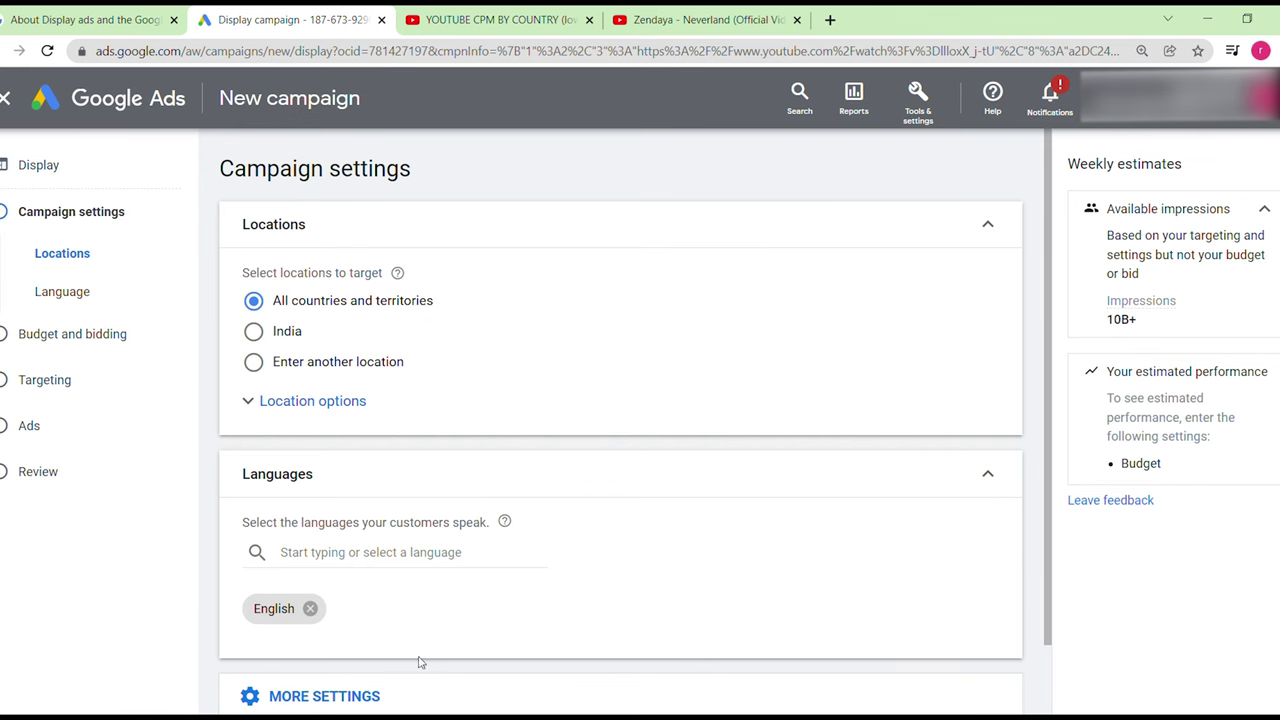
Step: Remove English from the campaign's languages to target all languages, and set the average daily budget to ₹100
left_click(310, 608)
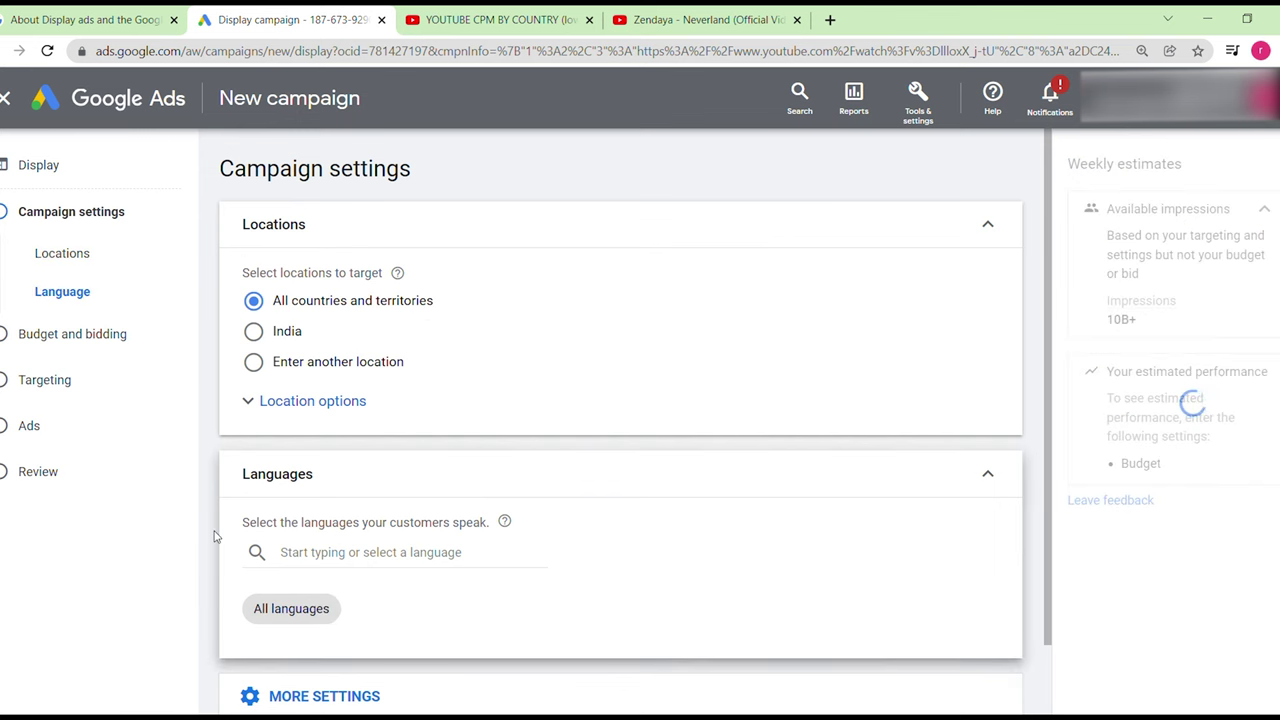
scroll(214, 534, "down", 1)
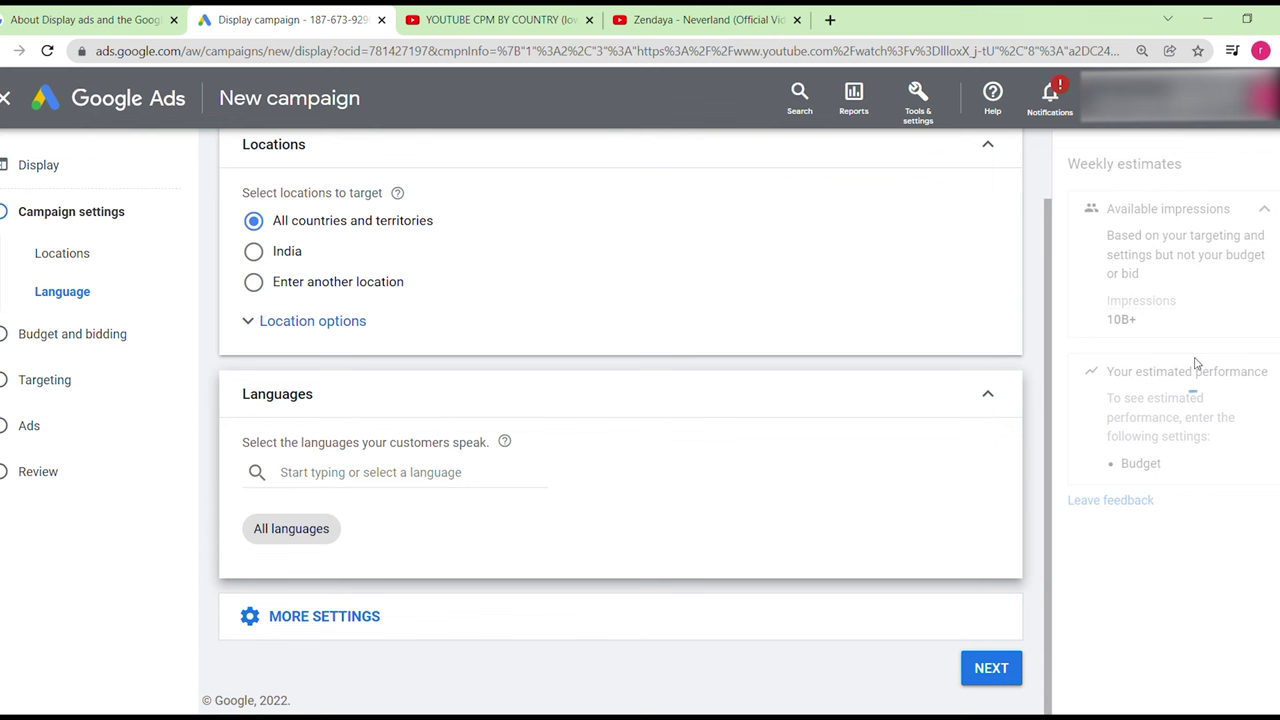
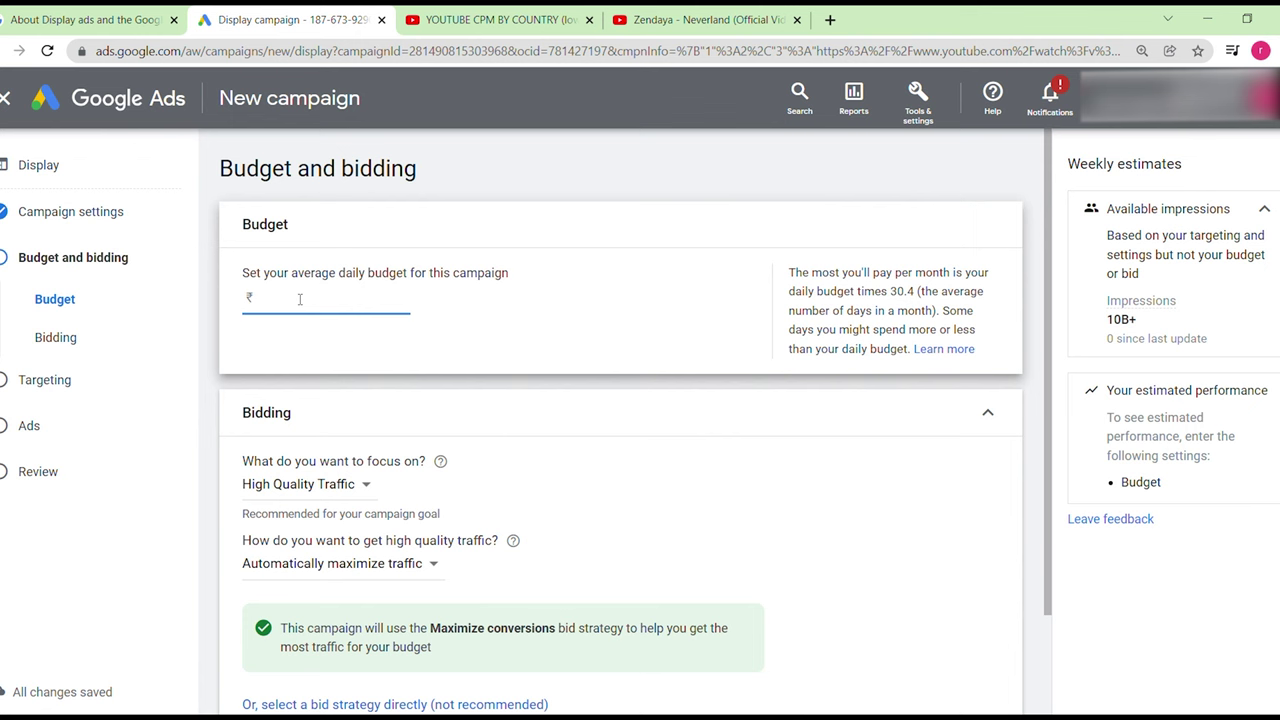
type("100")
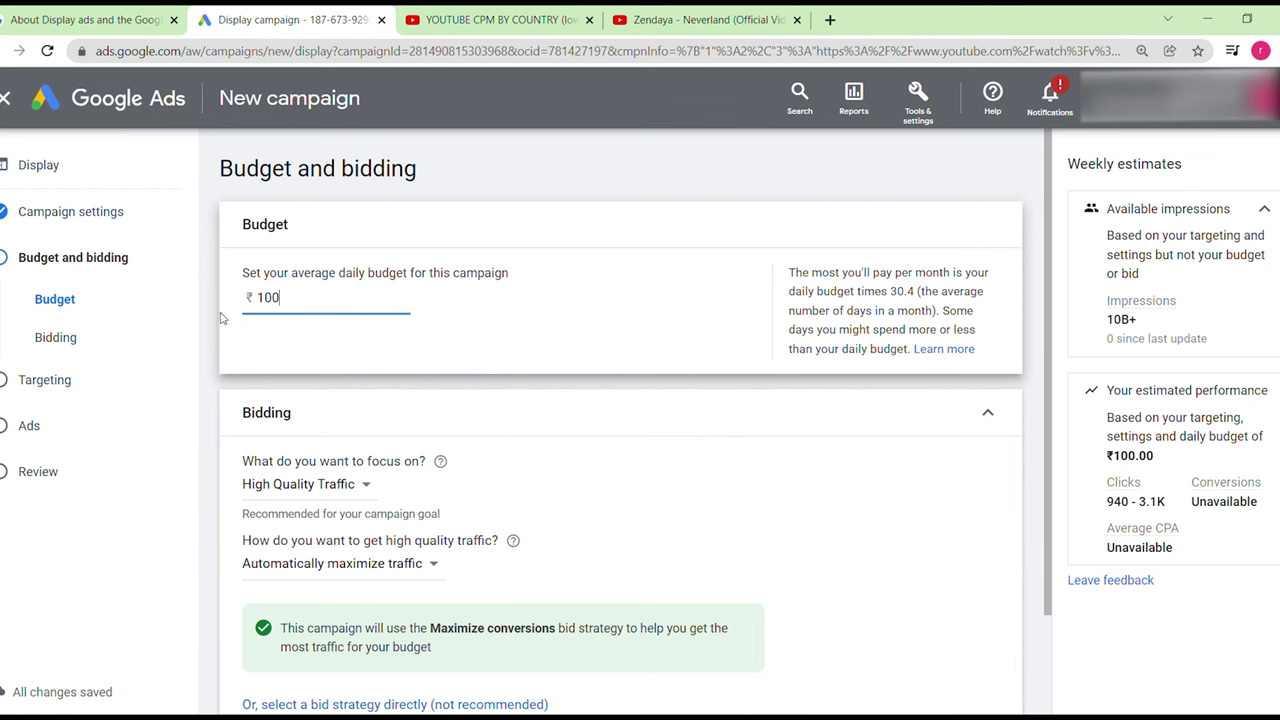
left_click(211, 374)
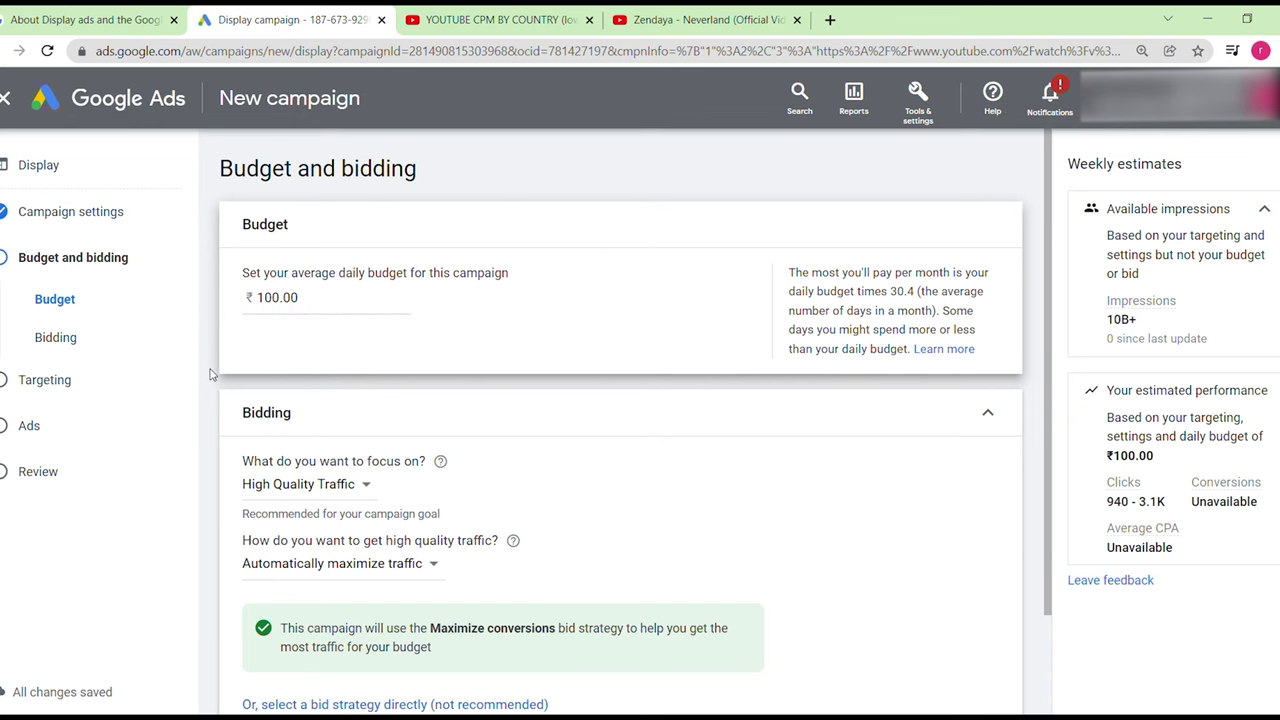
Step: Review the bidding focus options and choose Manually set bids as the way to get high quality traffic
scroll(211, 374, "down", 2)
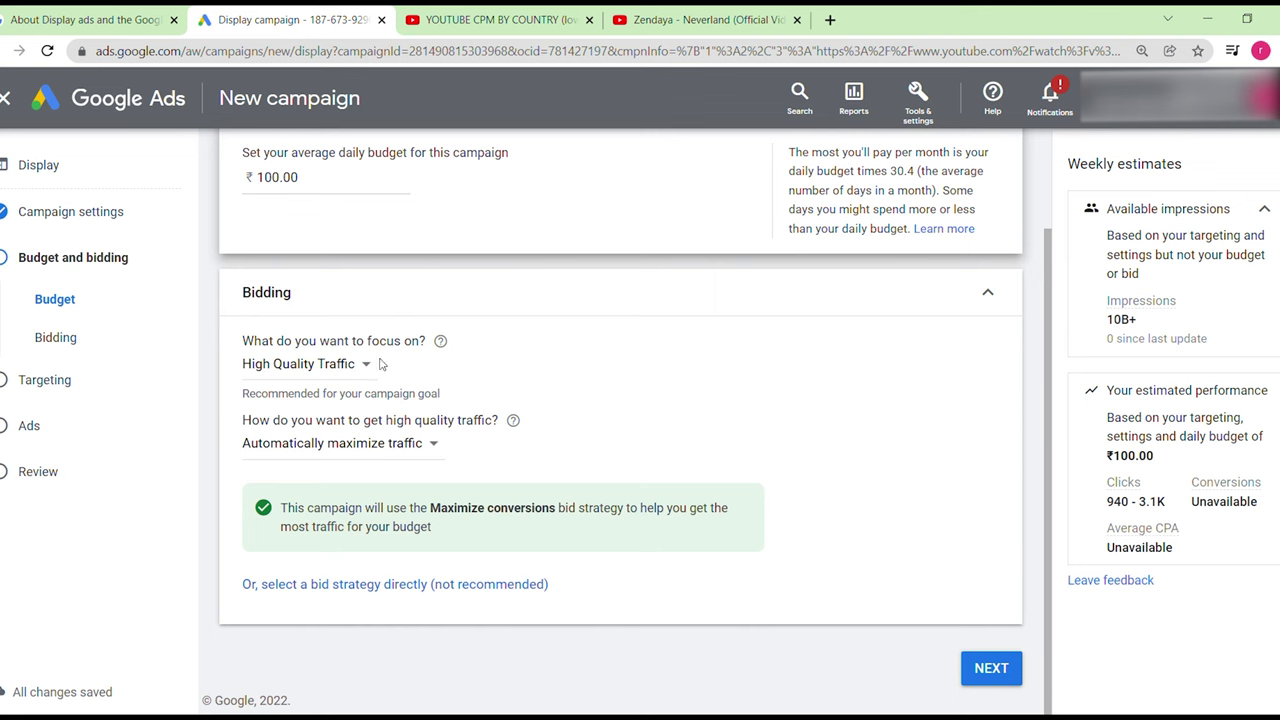
left_click(322, 366)
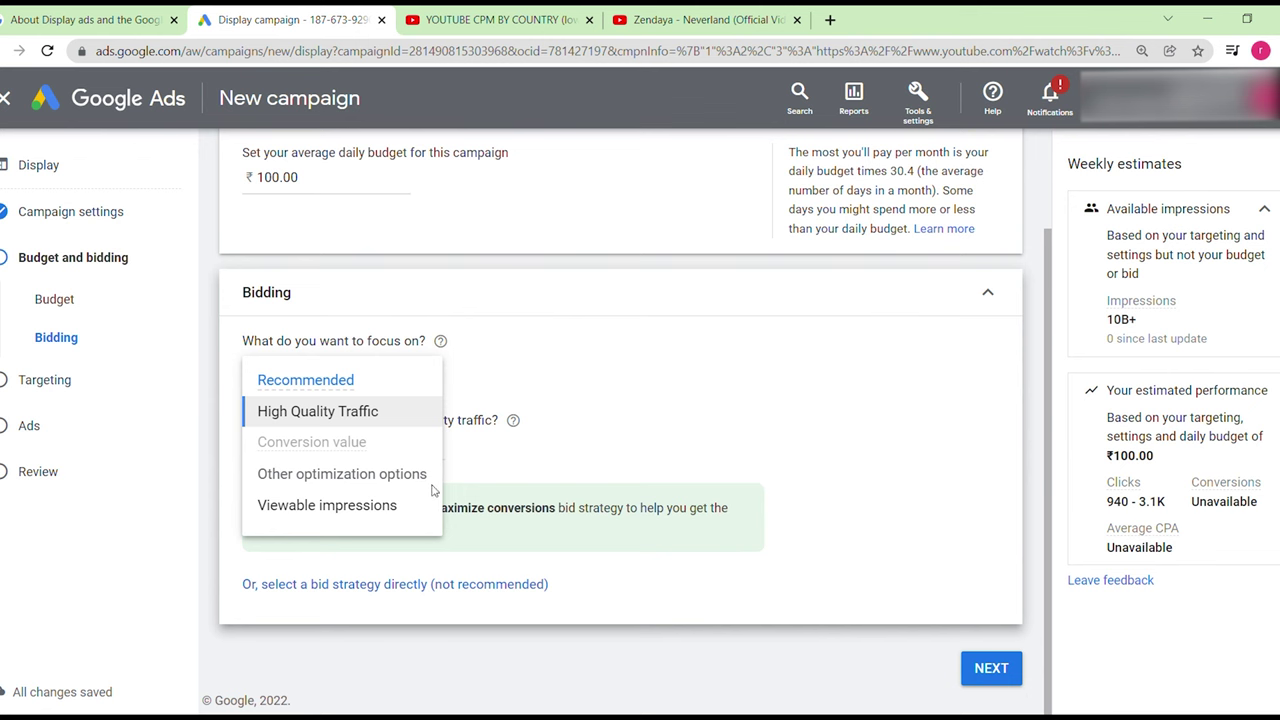
mouse_move(318, 514)
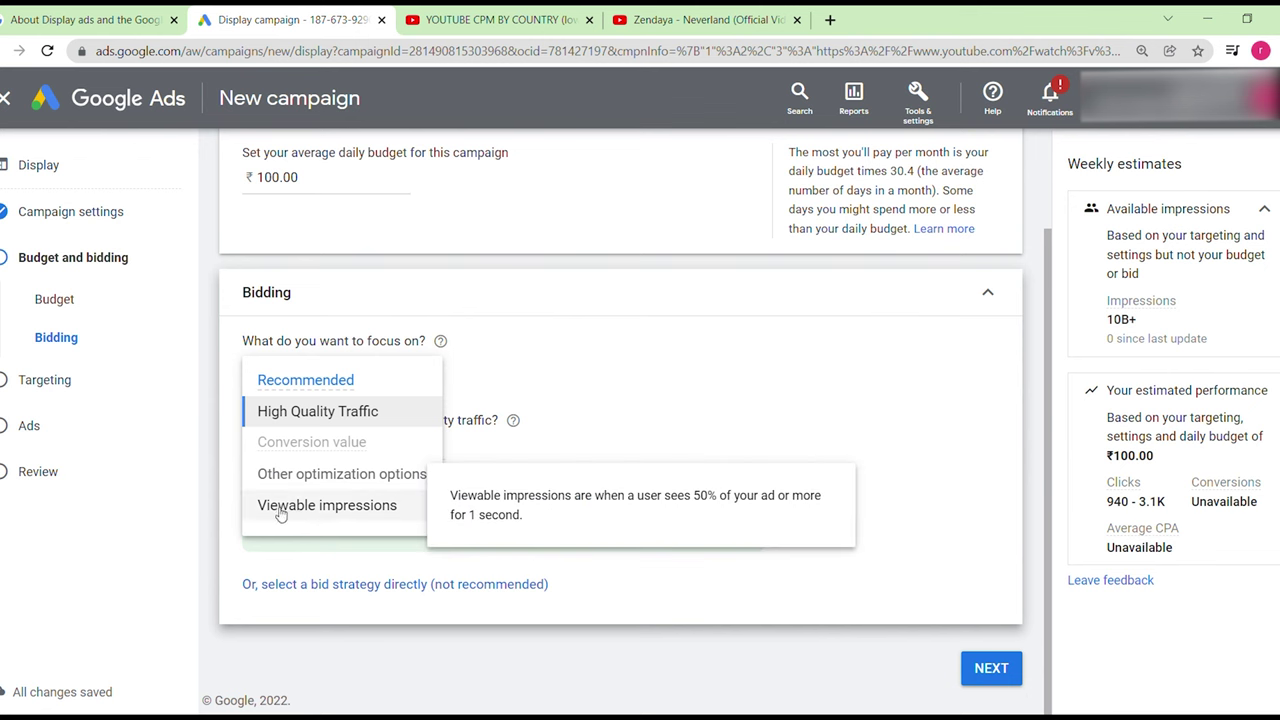
left_click(208, 537)
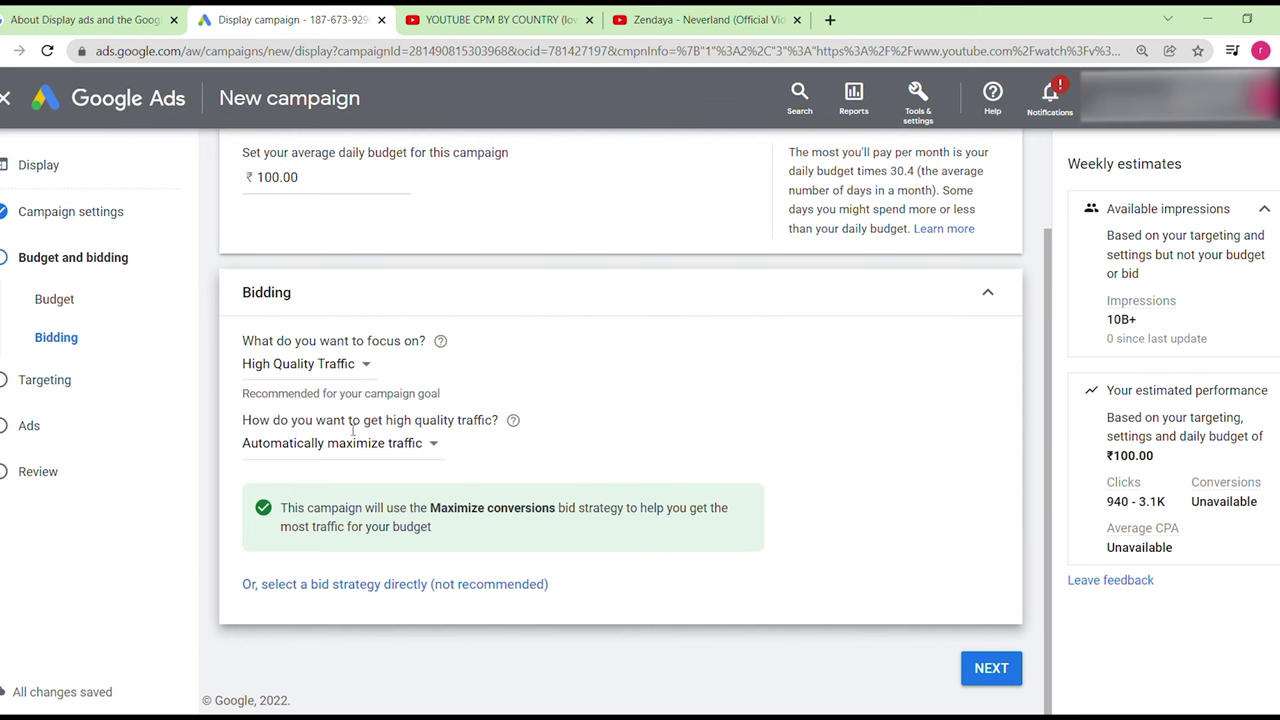
left_click(360, 464)
mouse_move(417, 503)
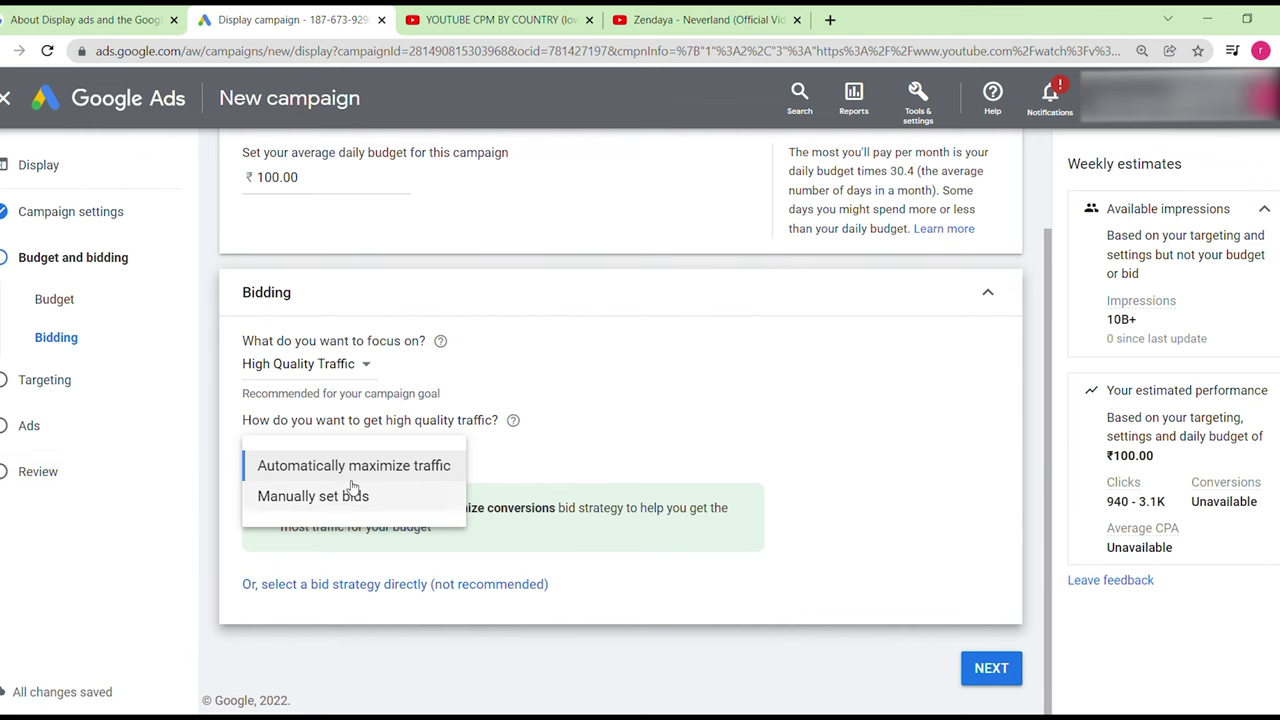
mouse_move(352, 486)
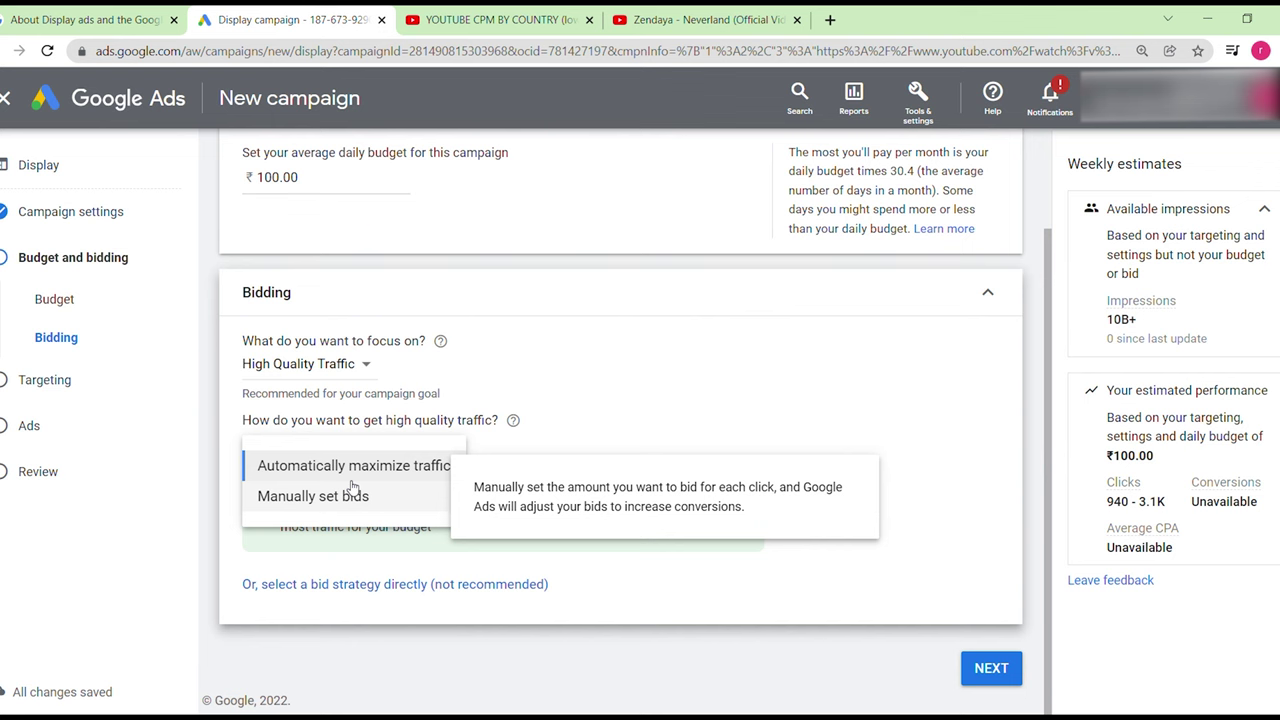
left_click(347, 496)
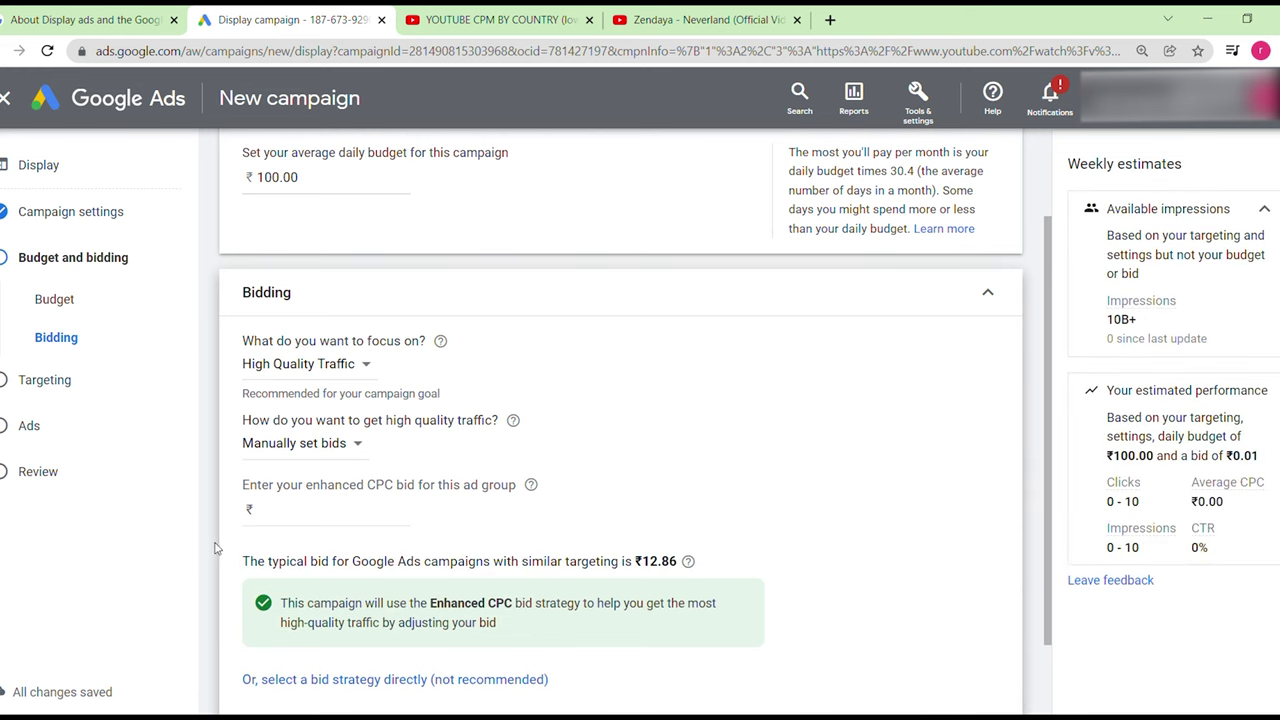
Step: Set the ad group's enhanced CPC bid to ₹0.10 and proceed to the targeting settings
scroll(213, 548, "down", 1)
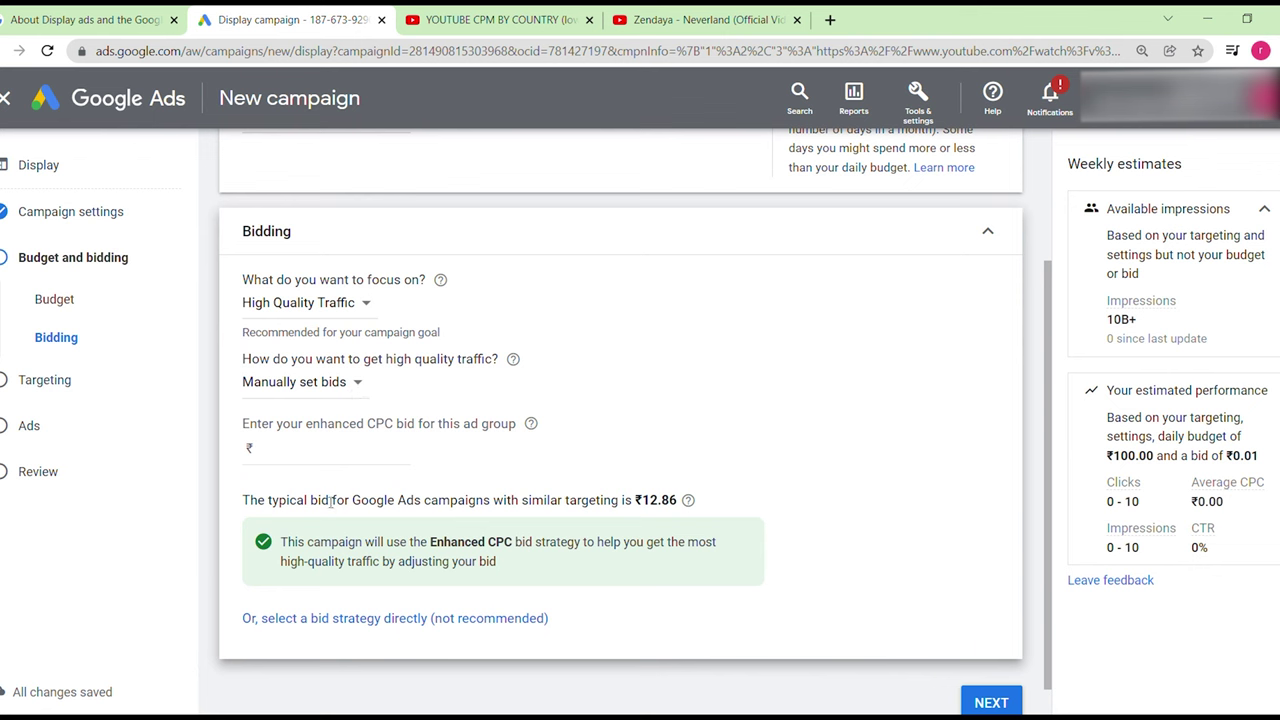
left_click(326, 458)
type("0.0")
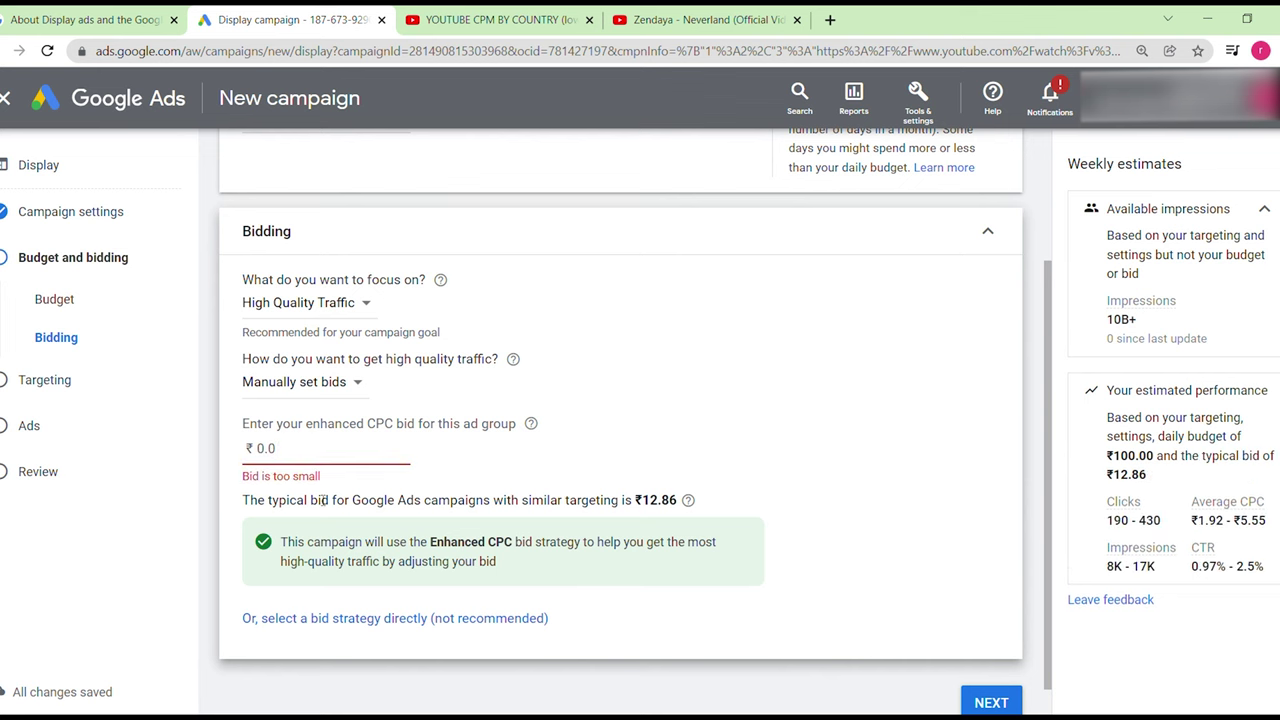
key("BackSpace")
type("10")
left_click(208, 527)
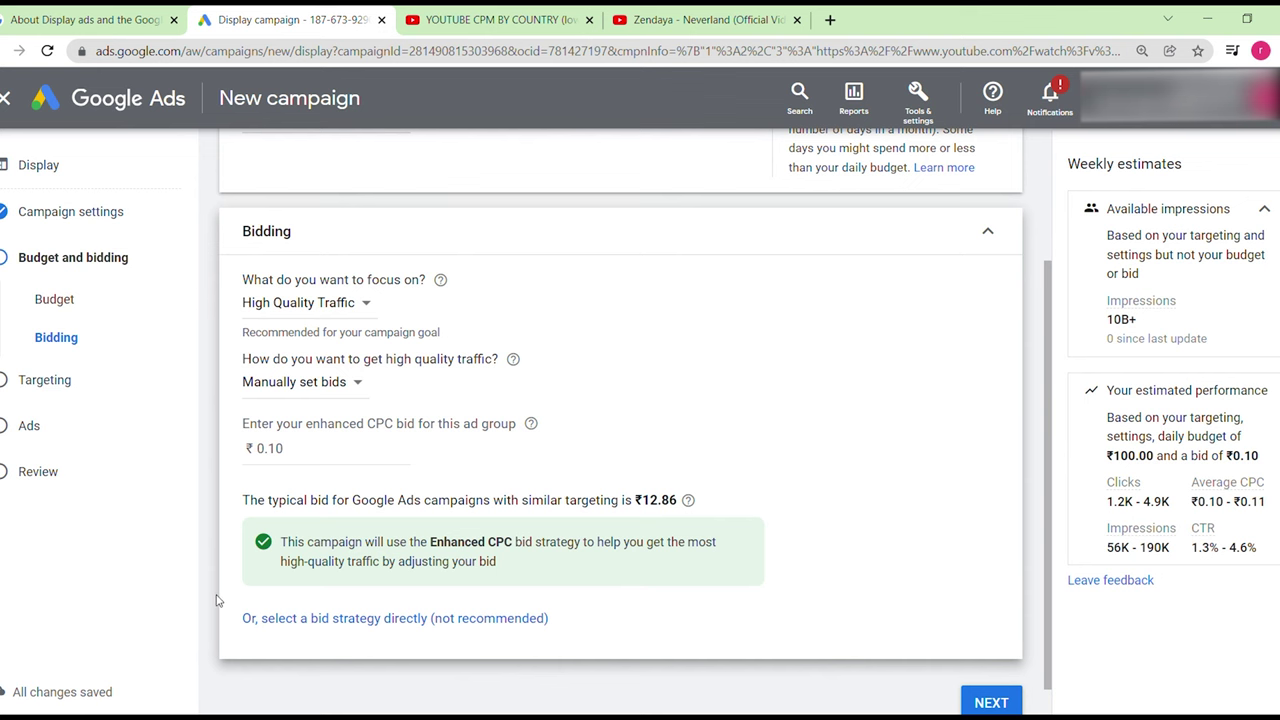
scroll(216, 600, "down", 1)
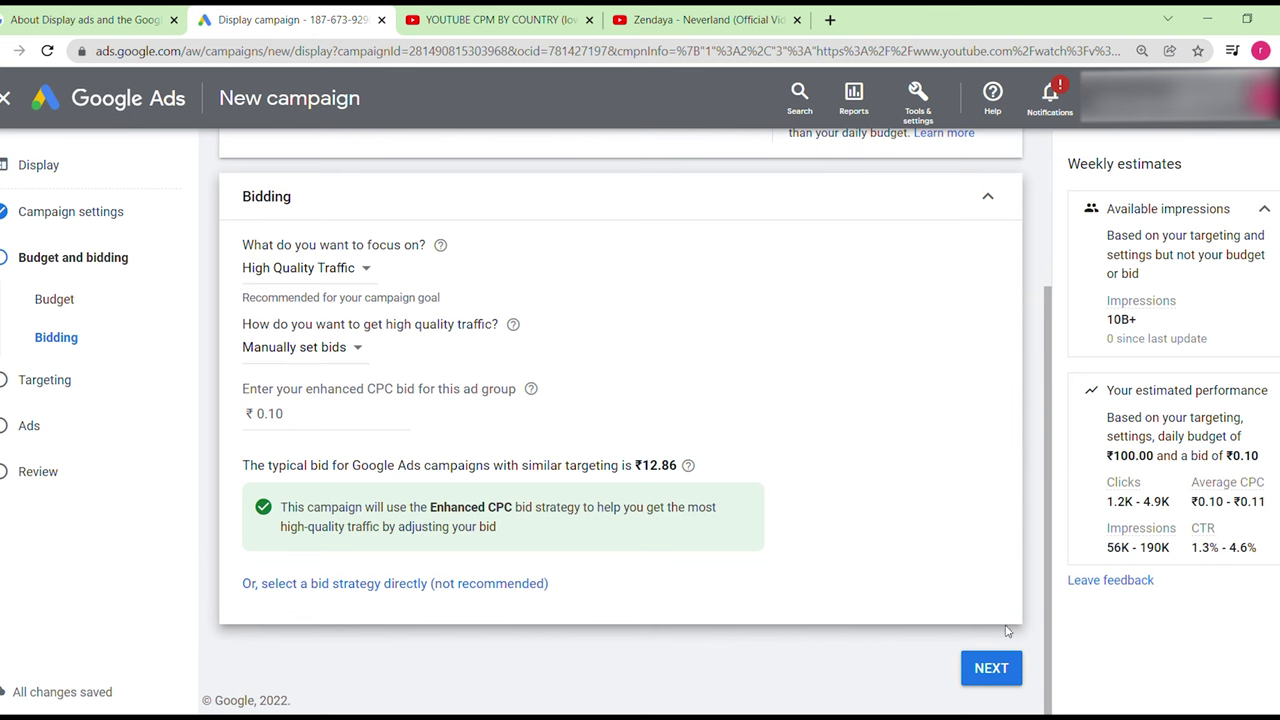
left_click(1010, 672)
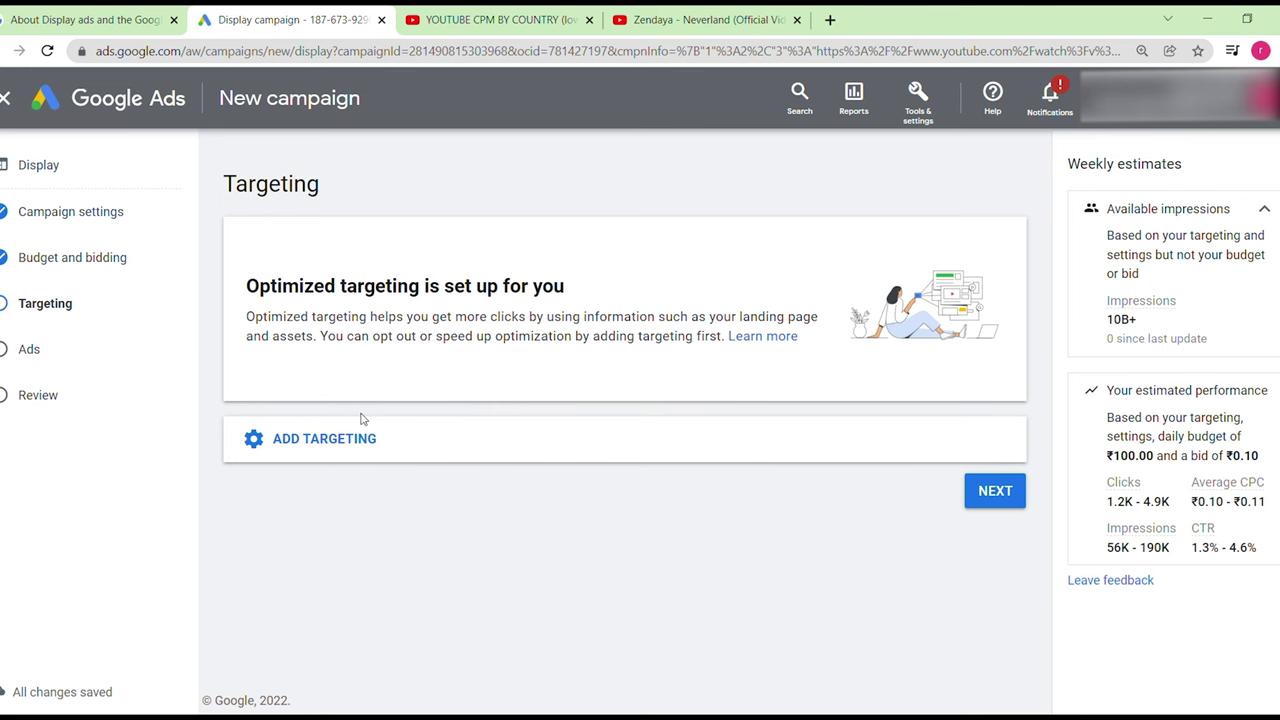
Step: Add Audience Segments targeting and browse to the custom audience segments
left_click(366, 438)
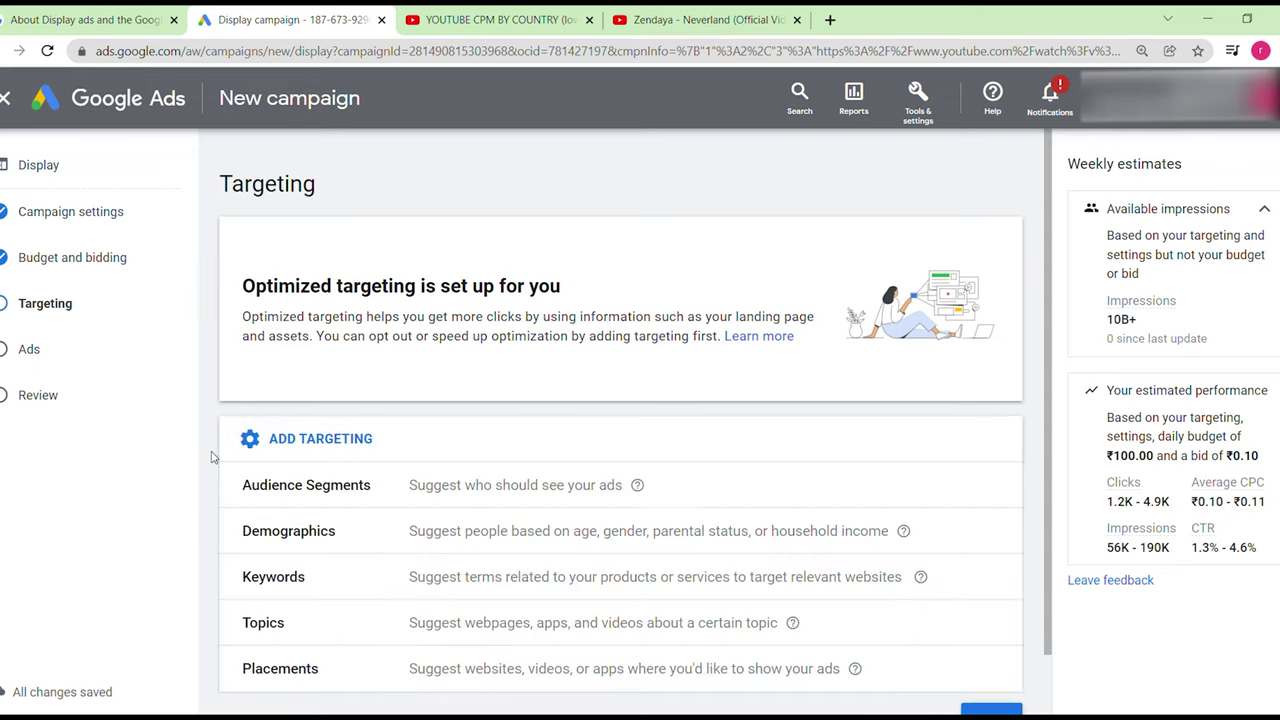
scroll(211, 457, "down", 1)
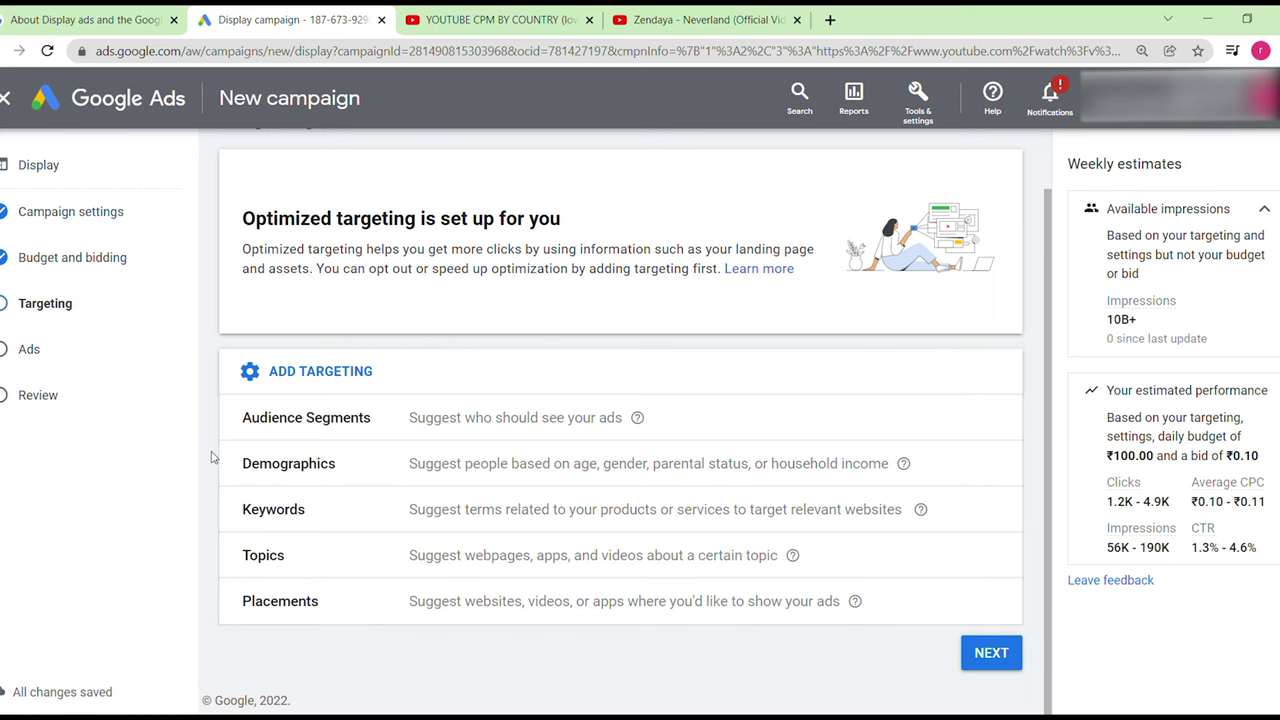
left_click(350, 423)
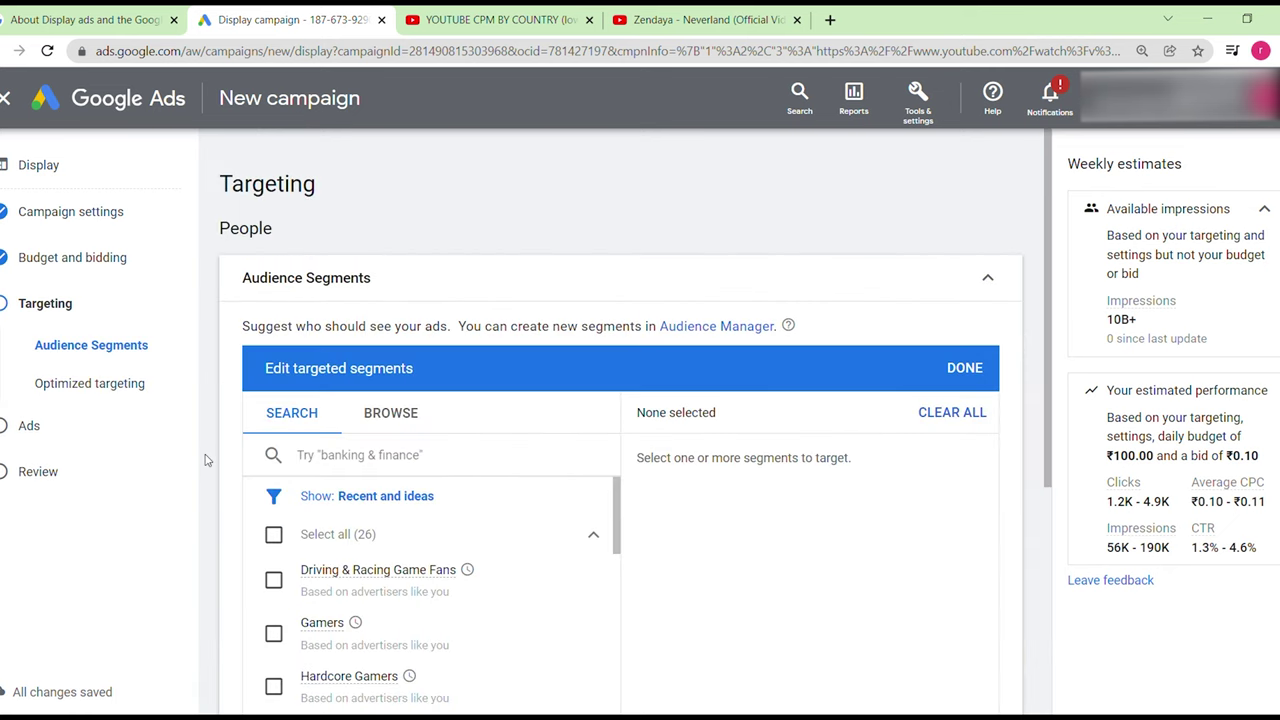
left_click(420, 428)
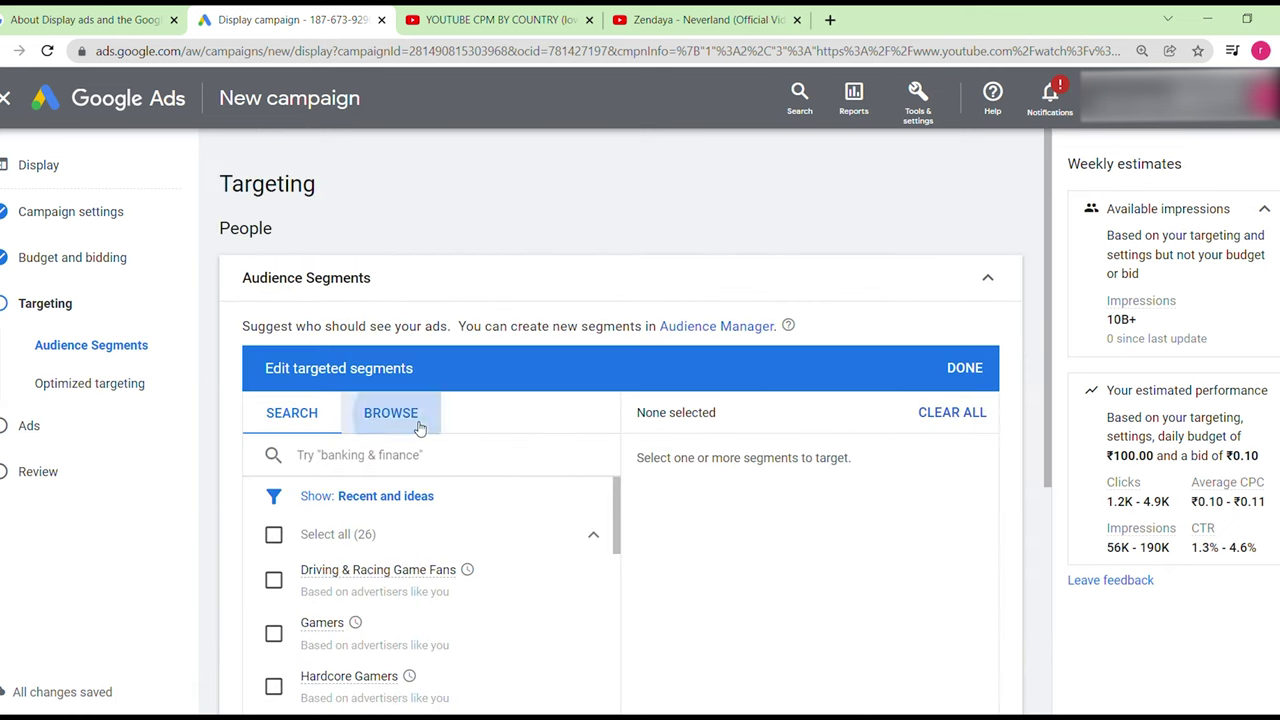
scroll(223, 455, "down", 2)
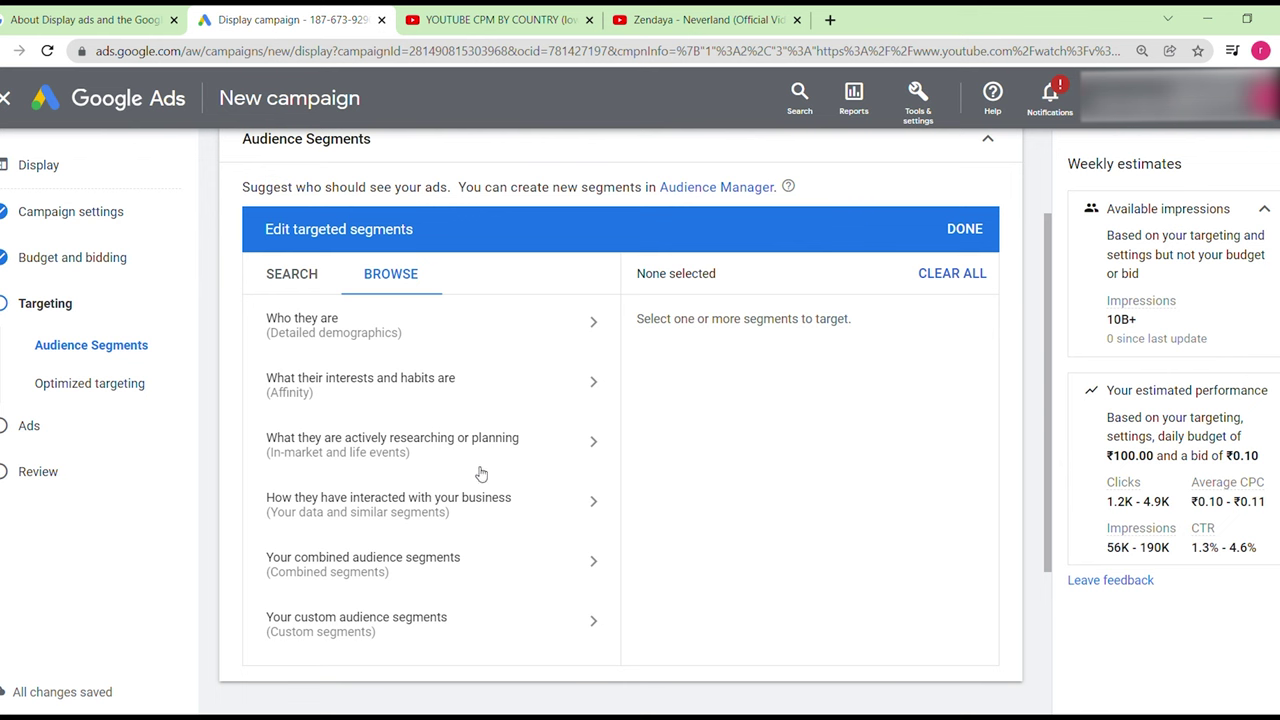
left_click(451, 639)
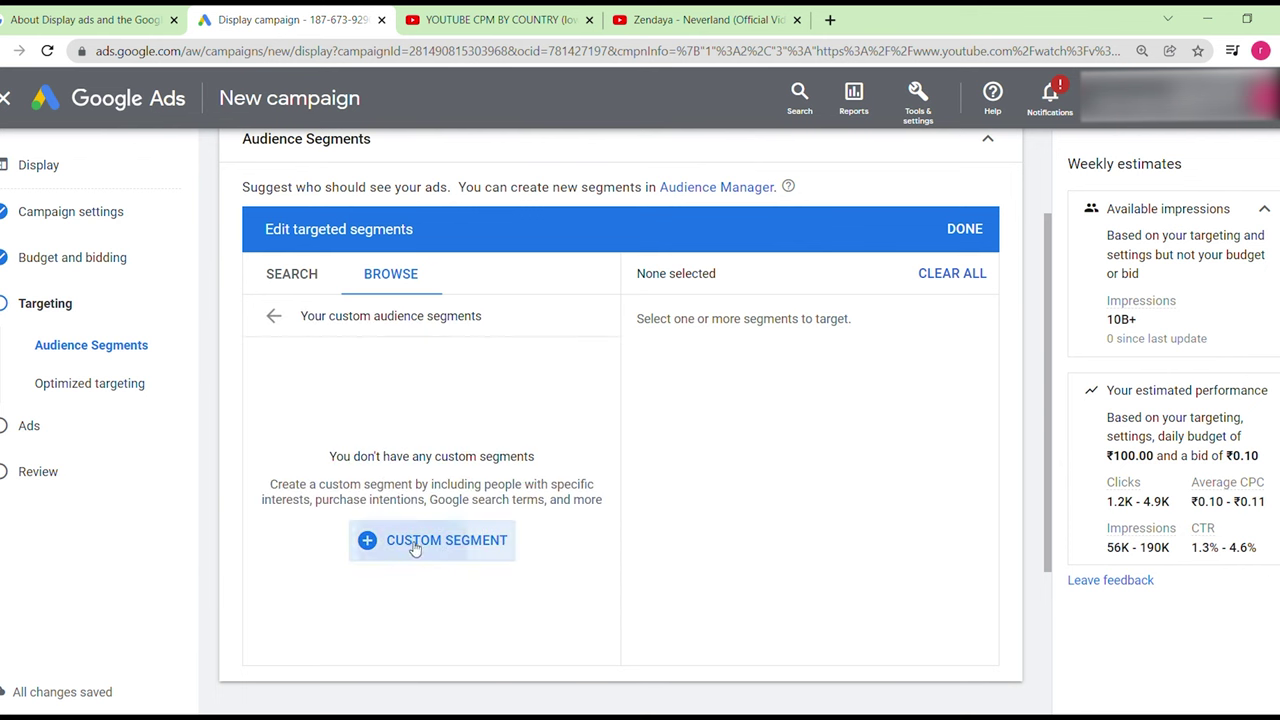
Step: Start a custom segment named "how to create" and add "youtube views" as an interest or purchase intention
left_click(414, 543)
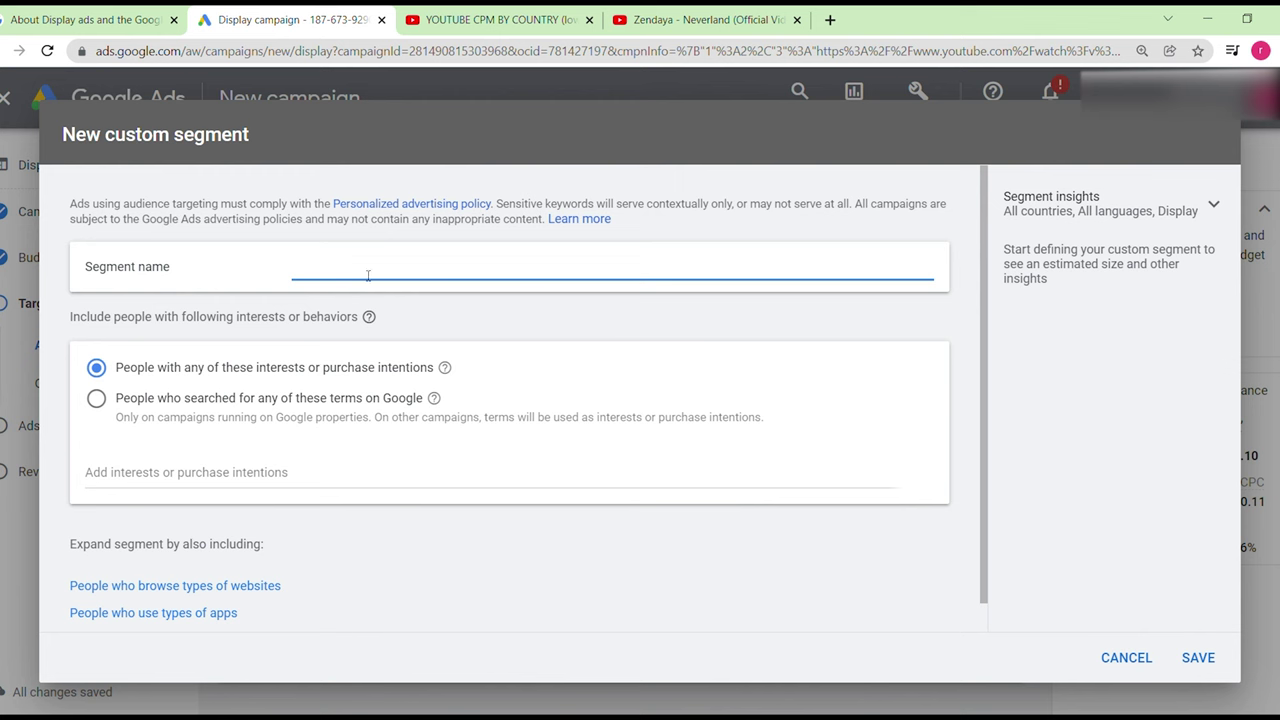
type("how to create")
left_click(259, 474)
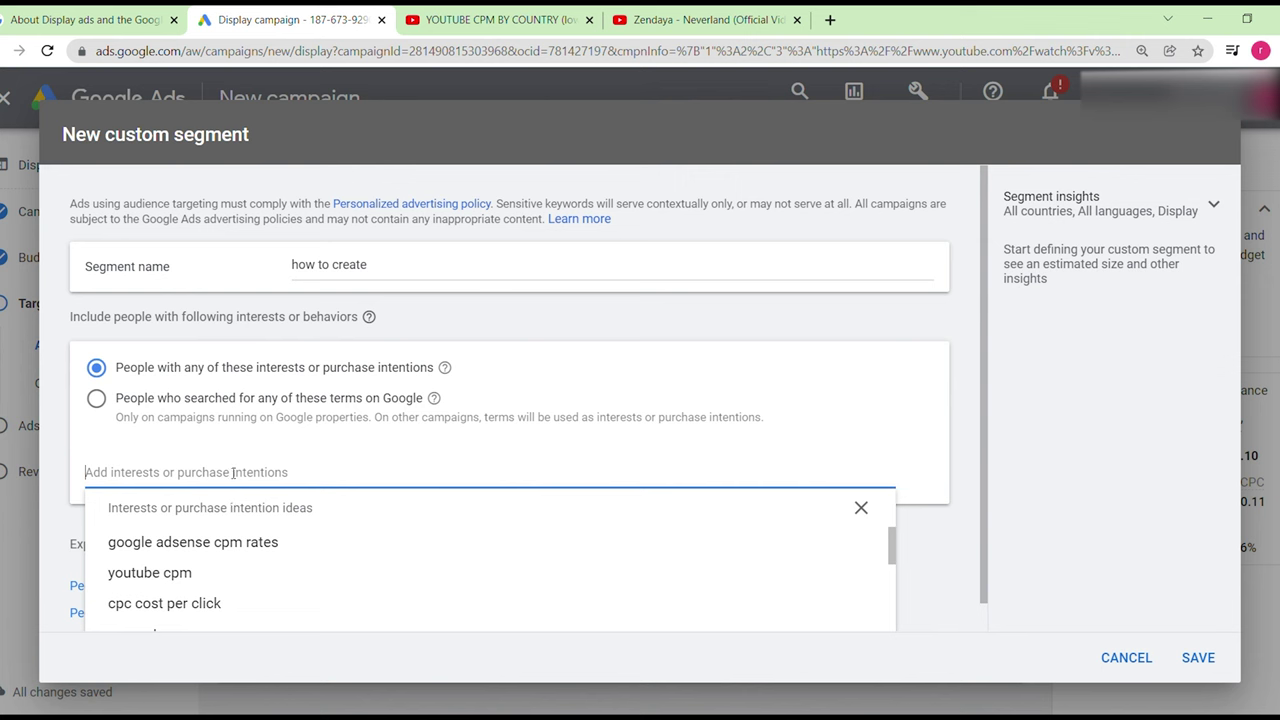
type("youtu")
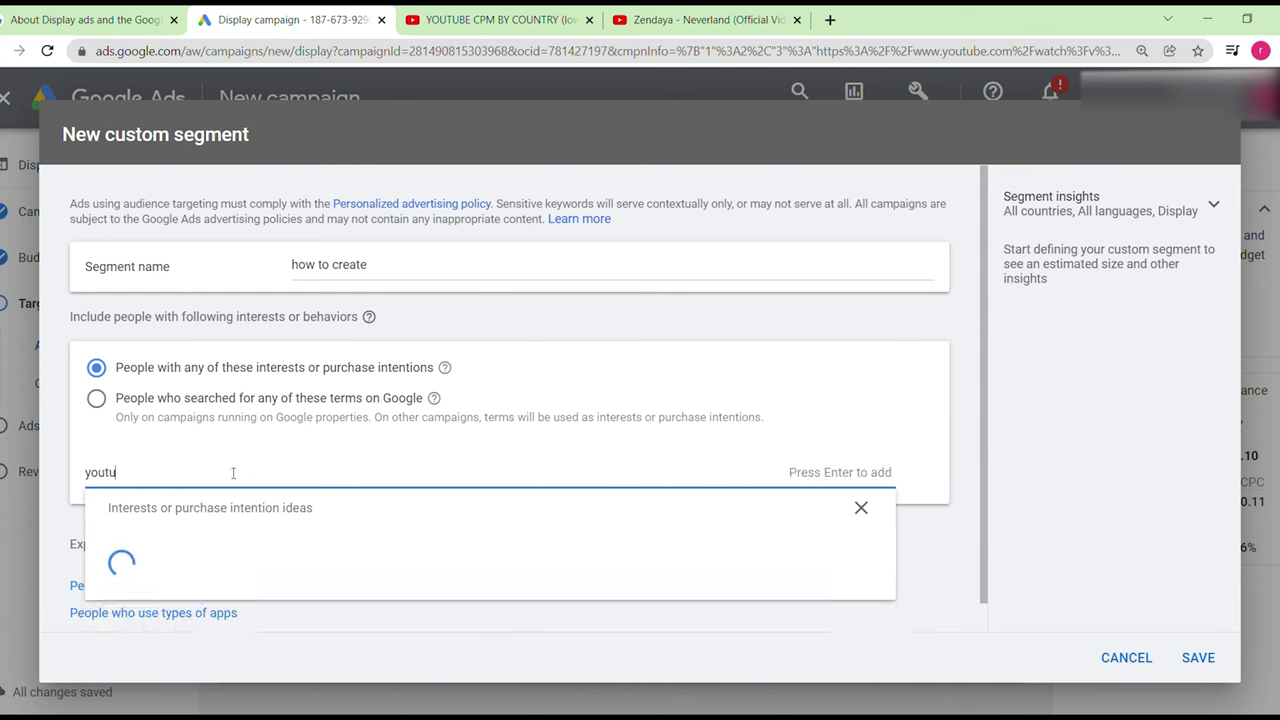
type("be views")
key("Return")
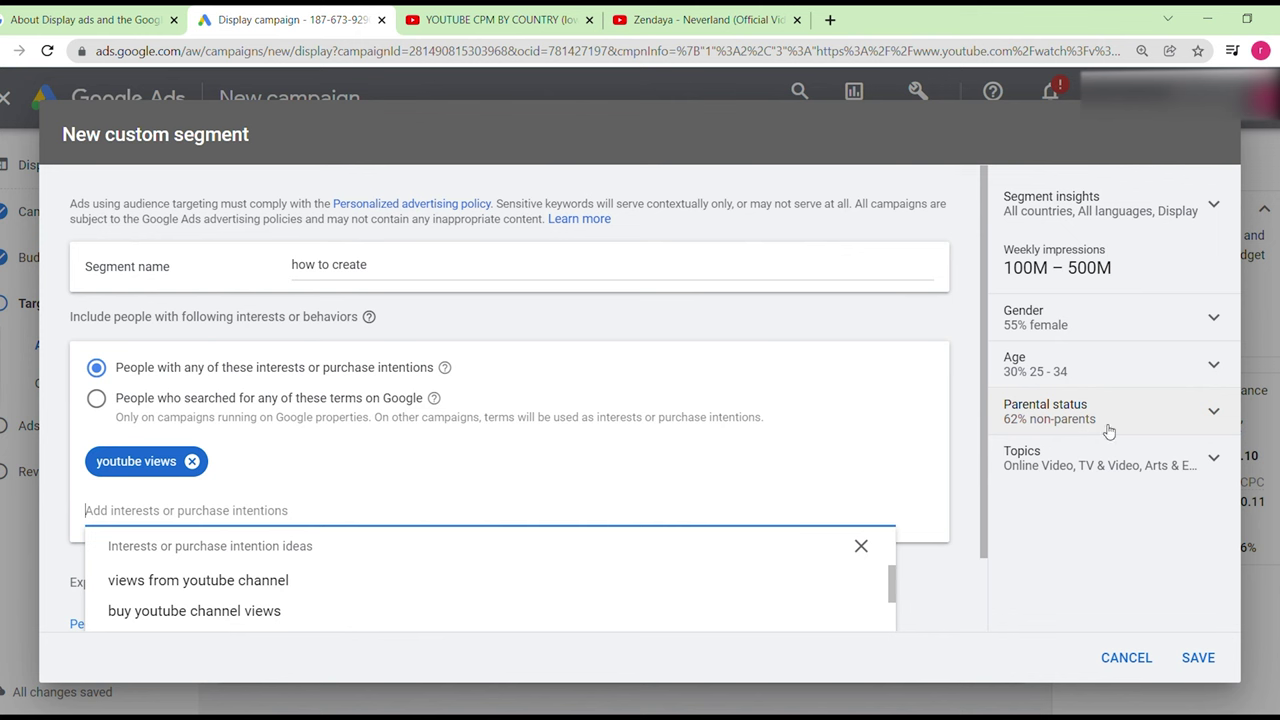
Step: Expand the topics in the segment insights to examine which website topics the "youtube views" audience visits
left_click(1152, 464)
scroll(990, 533, "down", 1)
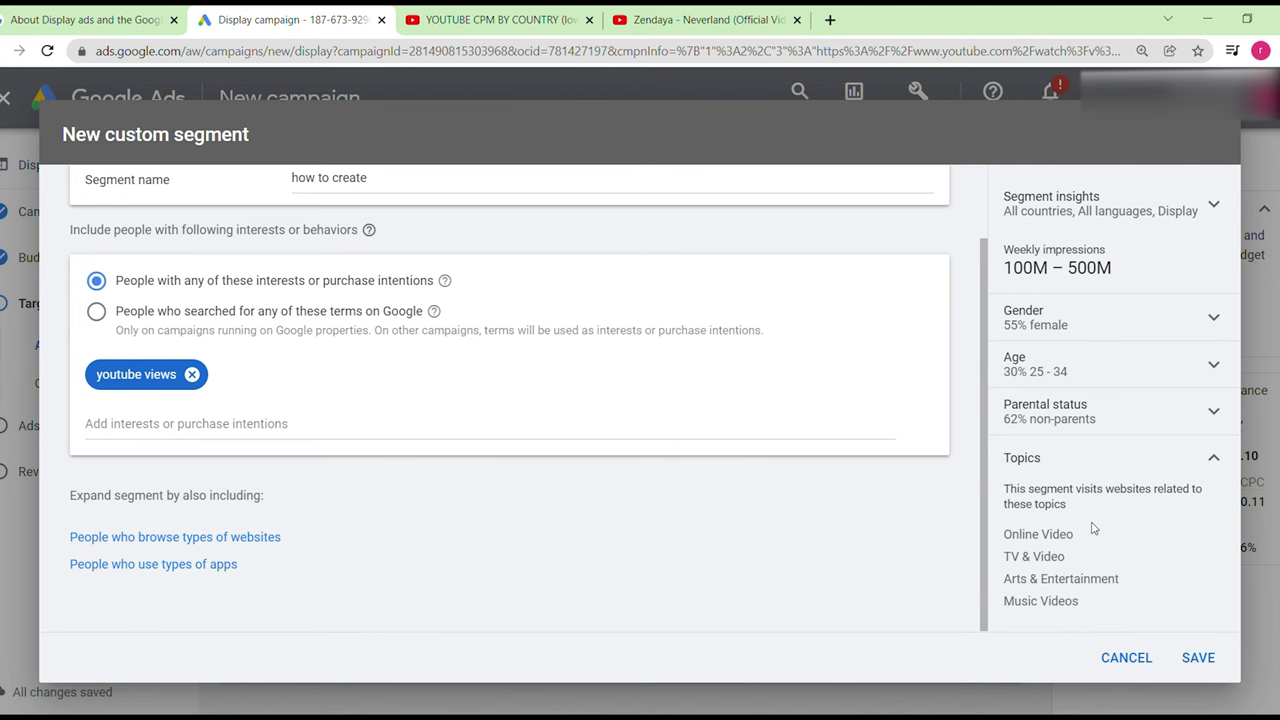
scroll(343, 482, "up", 1)
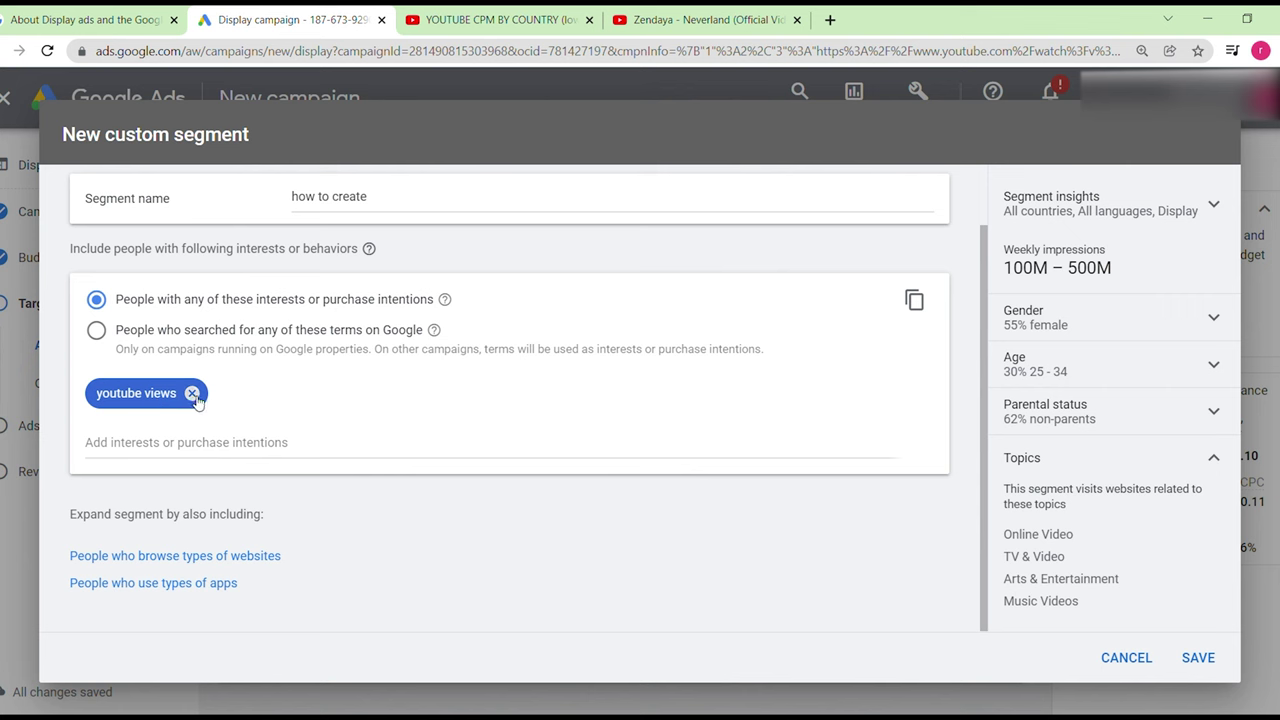
Step: Replace the "youtube views" interest with "business placements", and discard the new custom segment without saving it
left_click(193, 394)
left_click(260, 446)
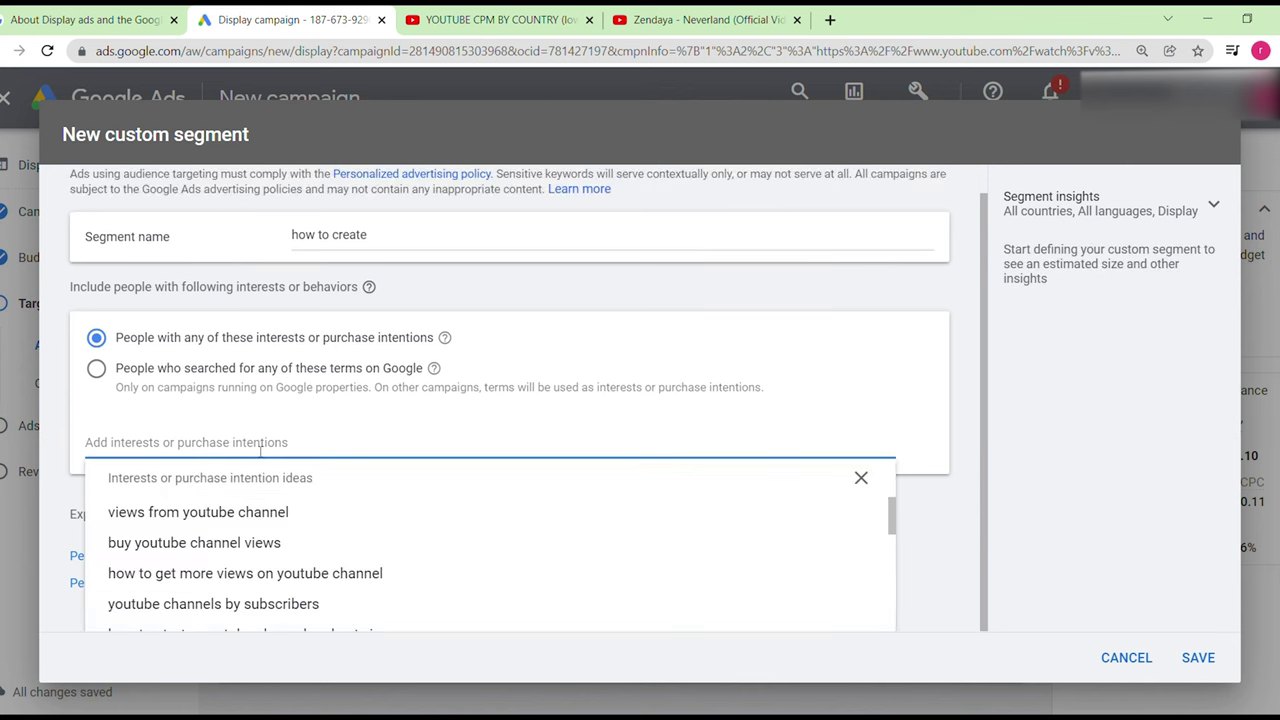
type("bus")
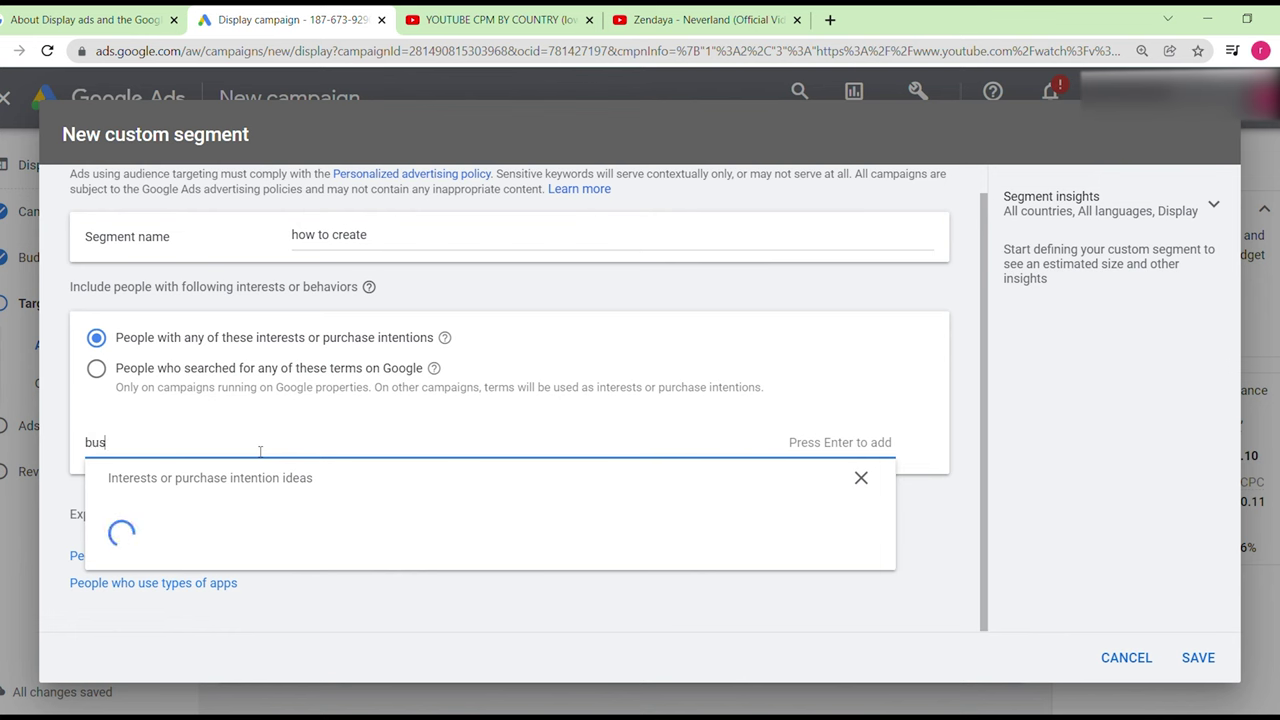
type("iness placements")
key("Return")
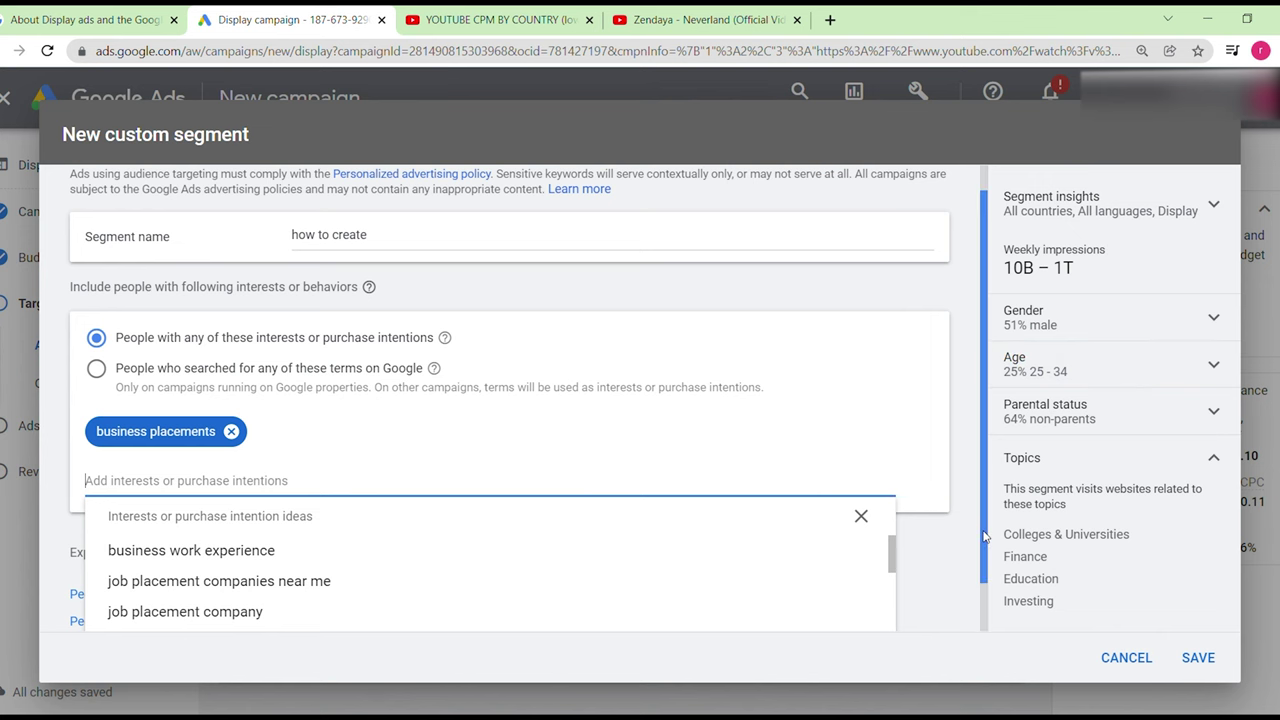
scroll(985, 545, "down", 1)
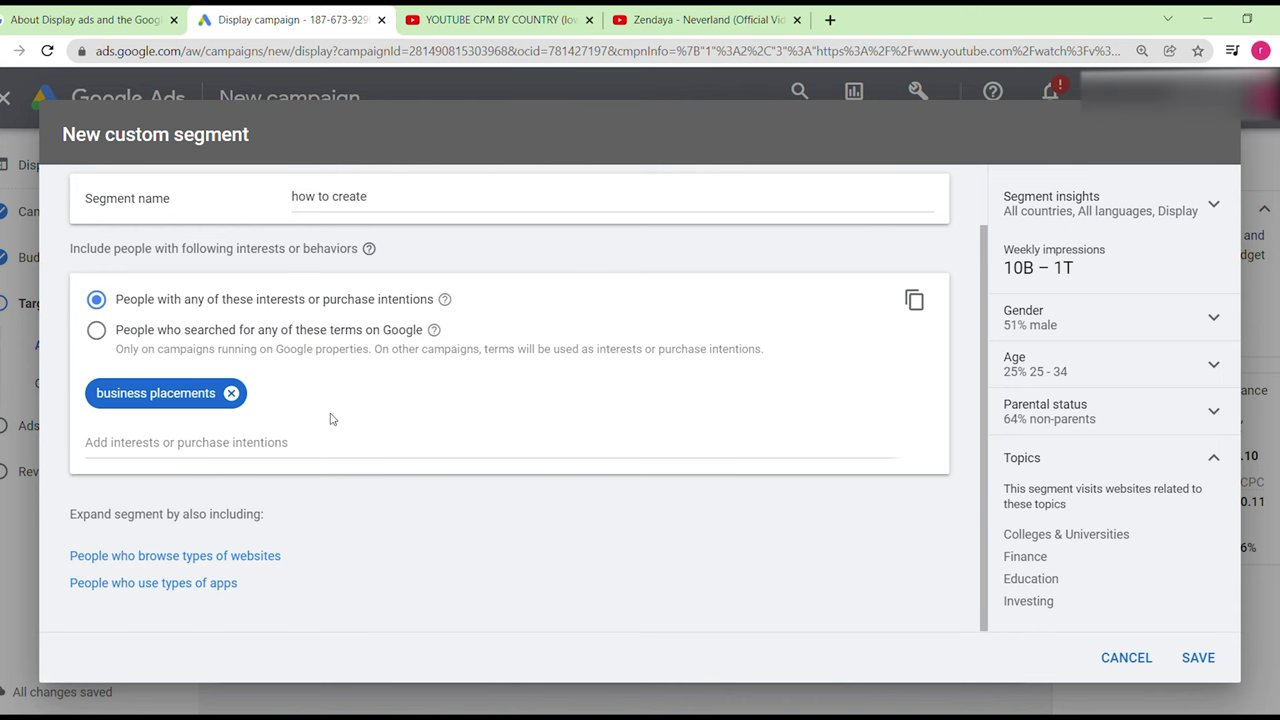
left_click(1126, 658)
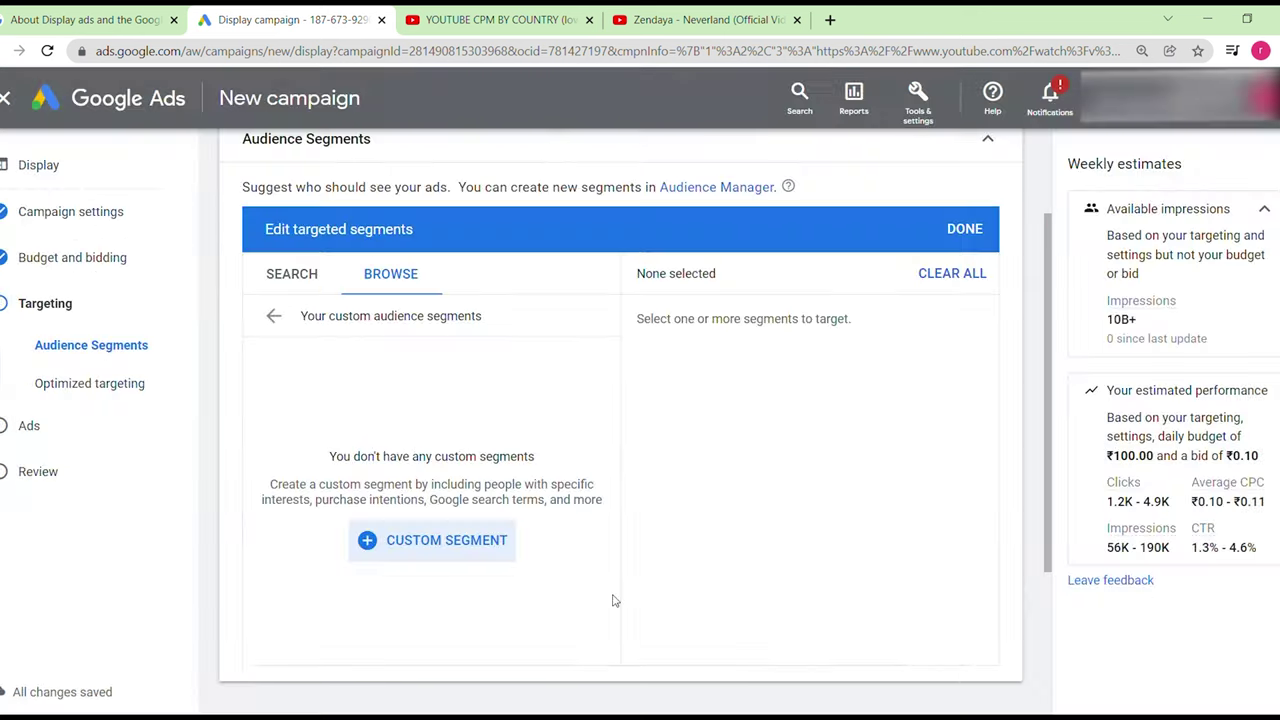
Step: Go back to the interests and habits category and examine the full list of affinity segments
scroll(209, 362, "up", 1)
scroll(209, 362, "up", 1)
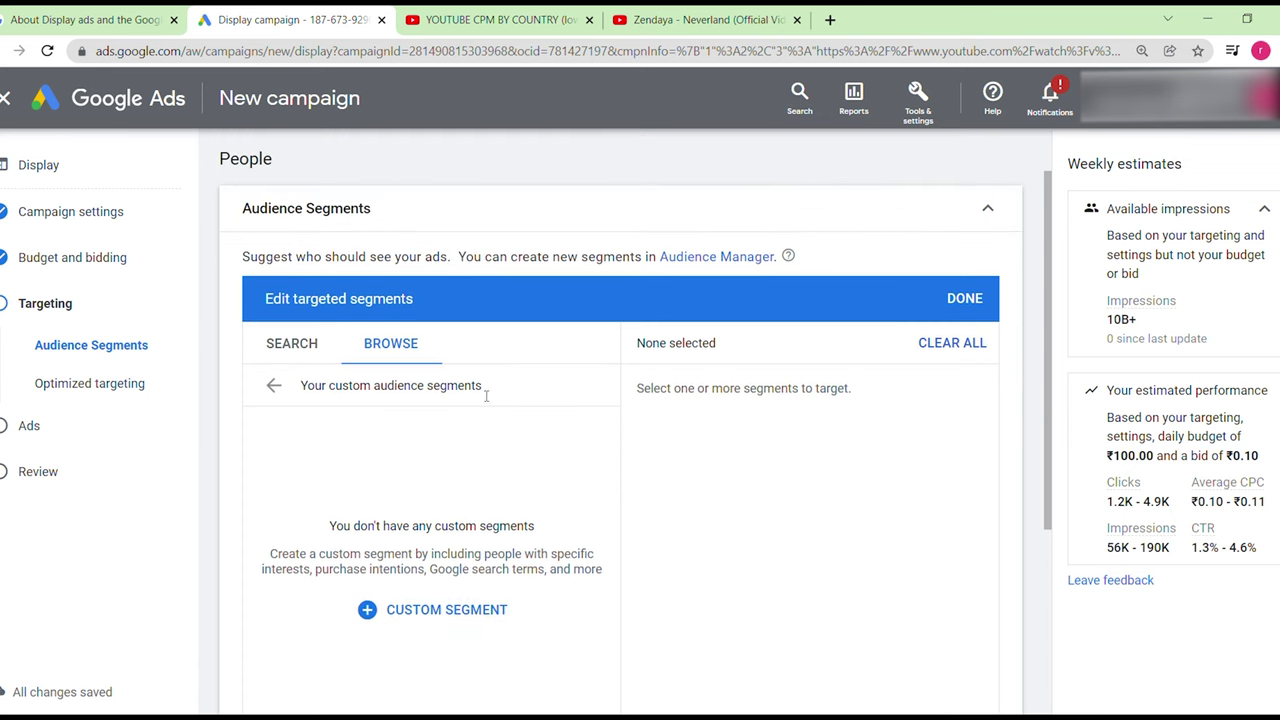
left_click(276, 390)
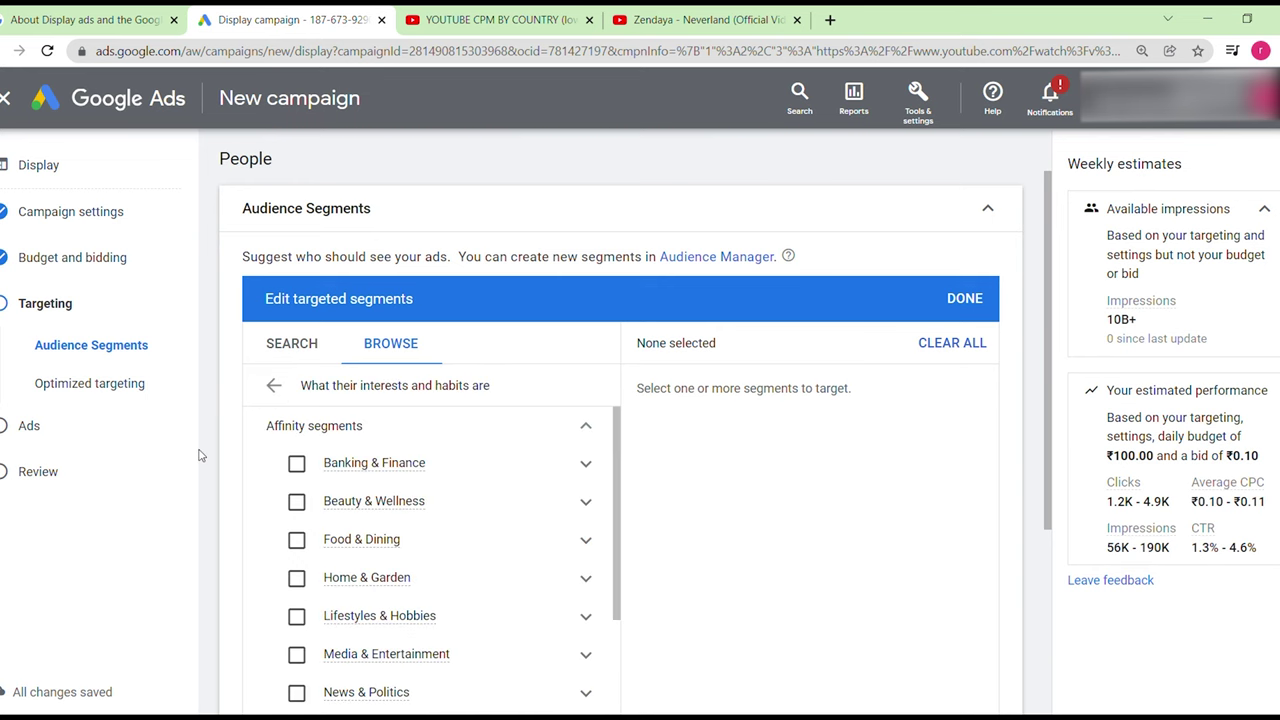
scroll(200, 455, "down", 2)
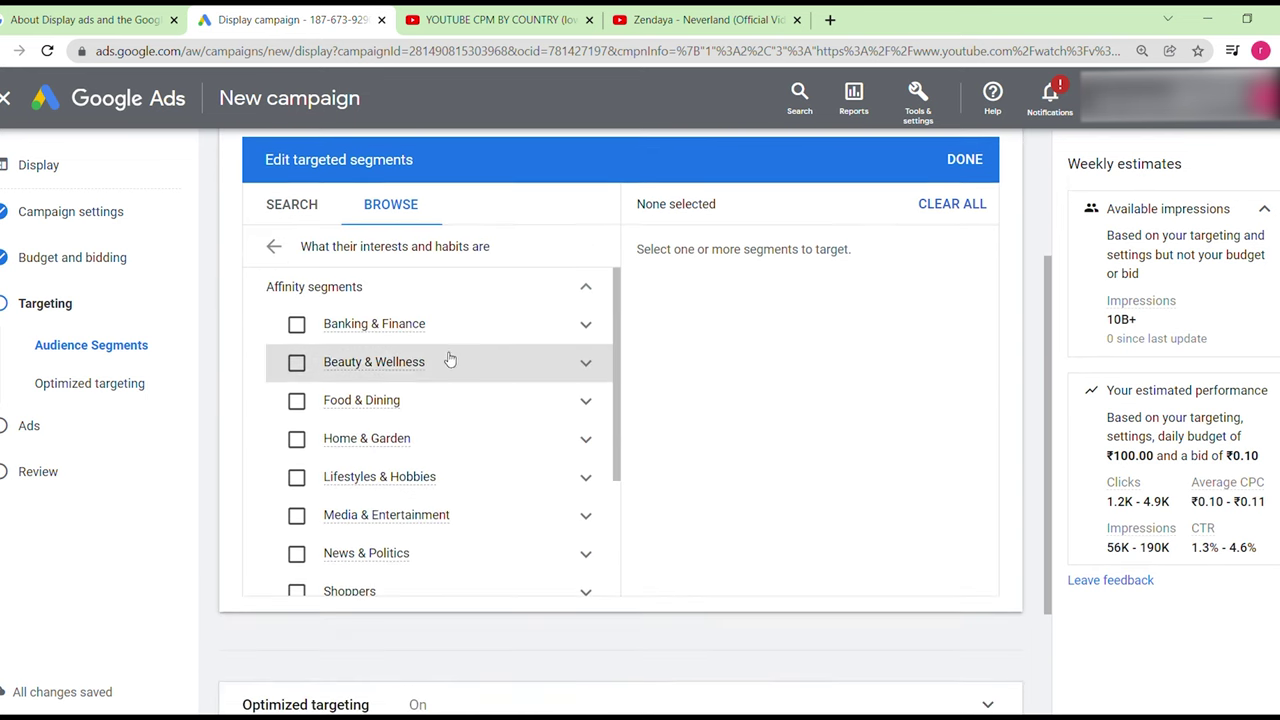
left_click_drag(617, 318, 415, 305)
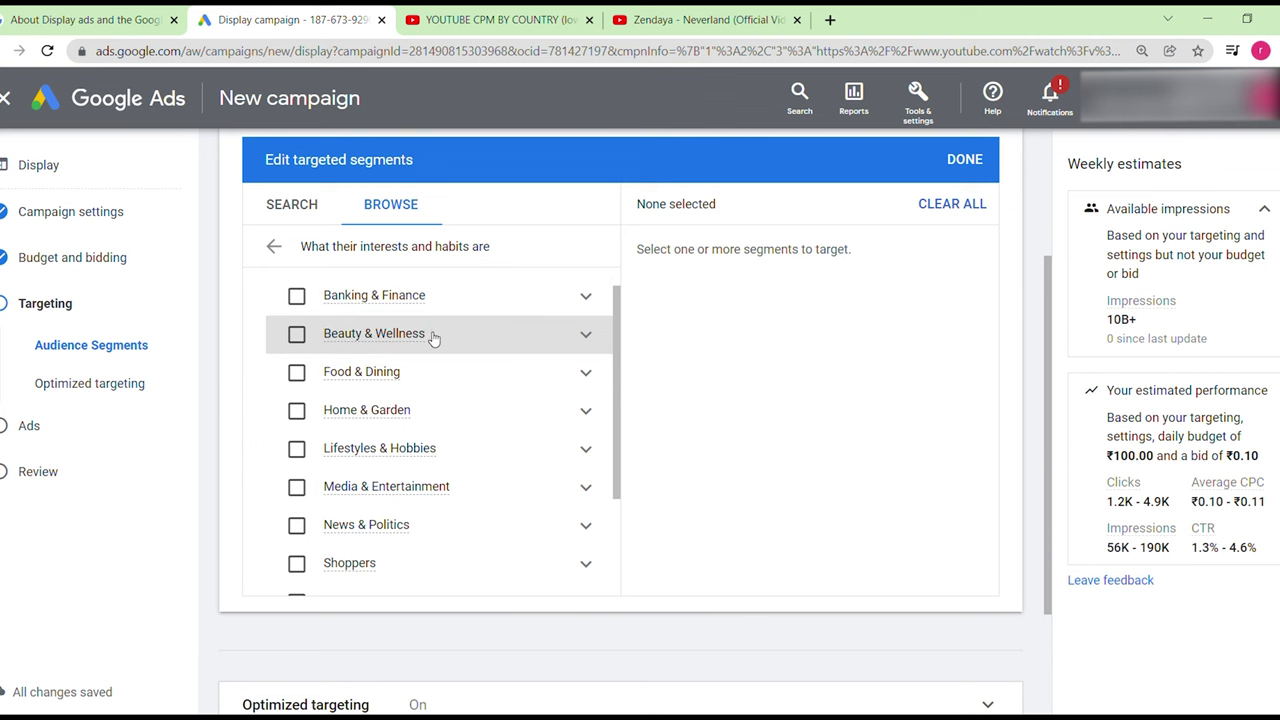
mouse_move(370, 344)
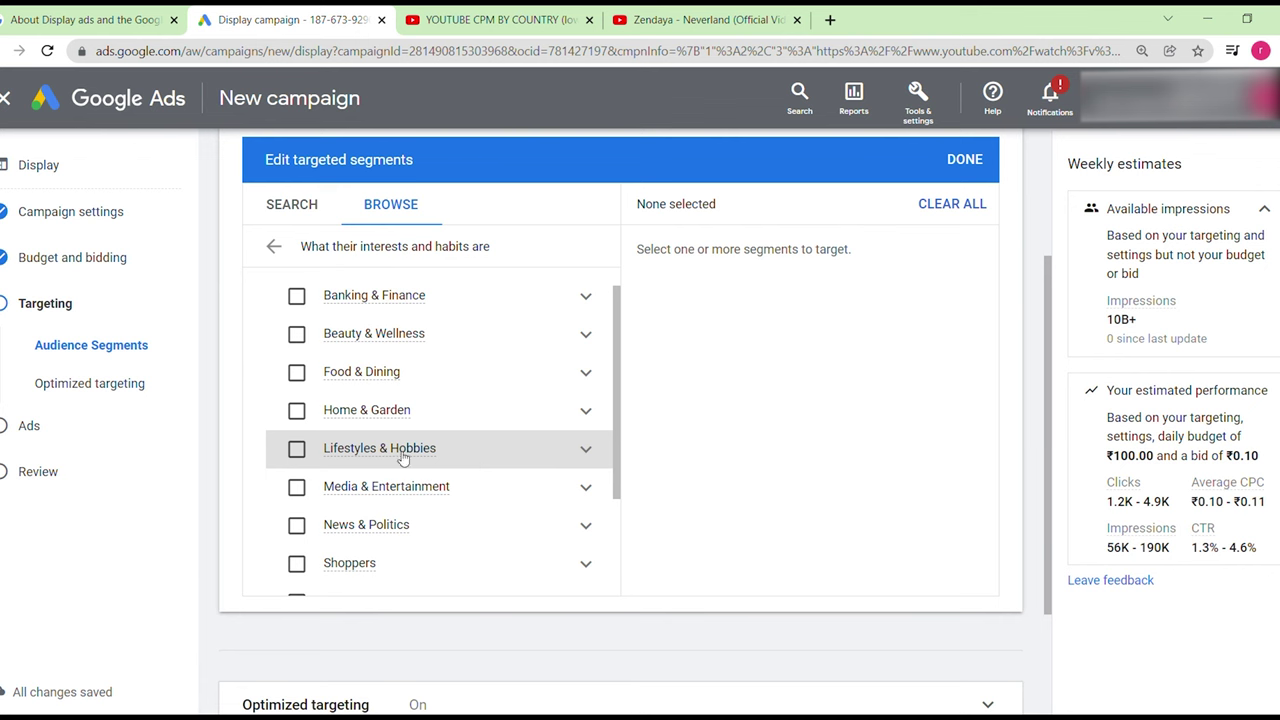
mouse_move(394, 455)
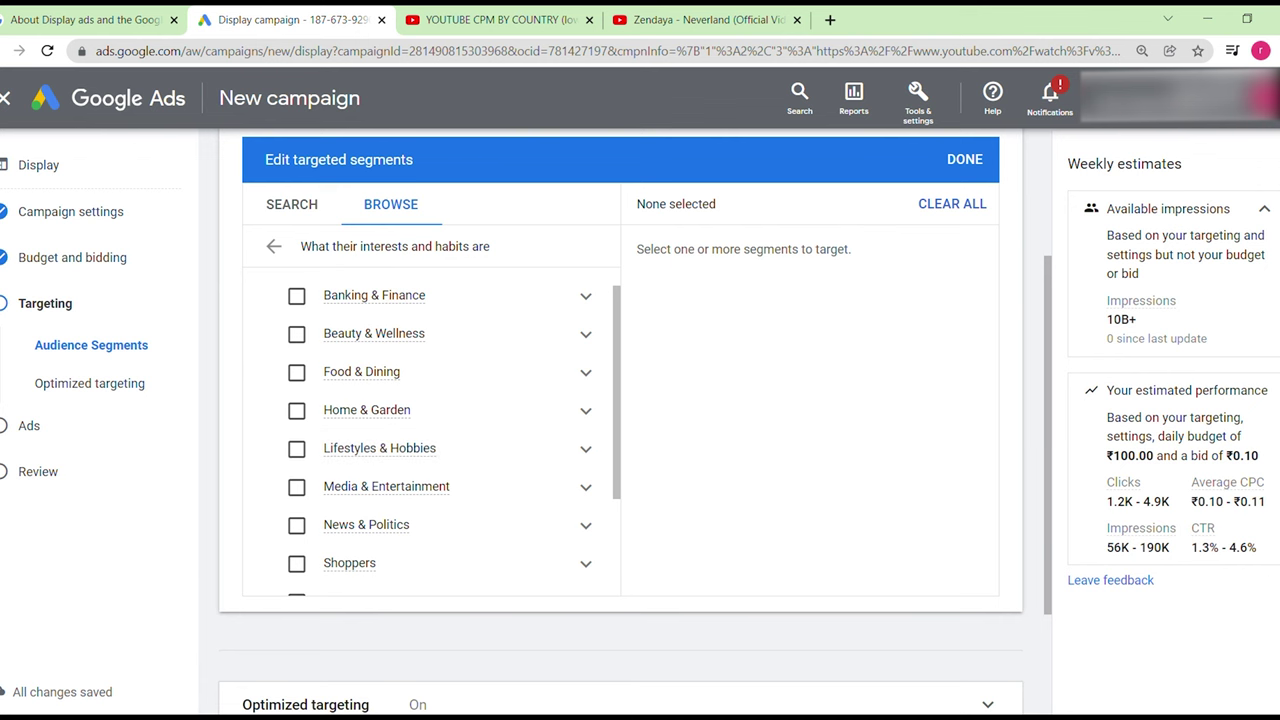
mouse_move(443, 499)
left_click_drag(618, 487, 613, 602)
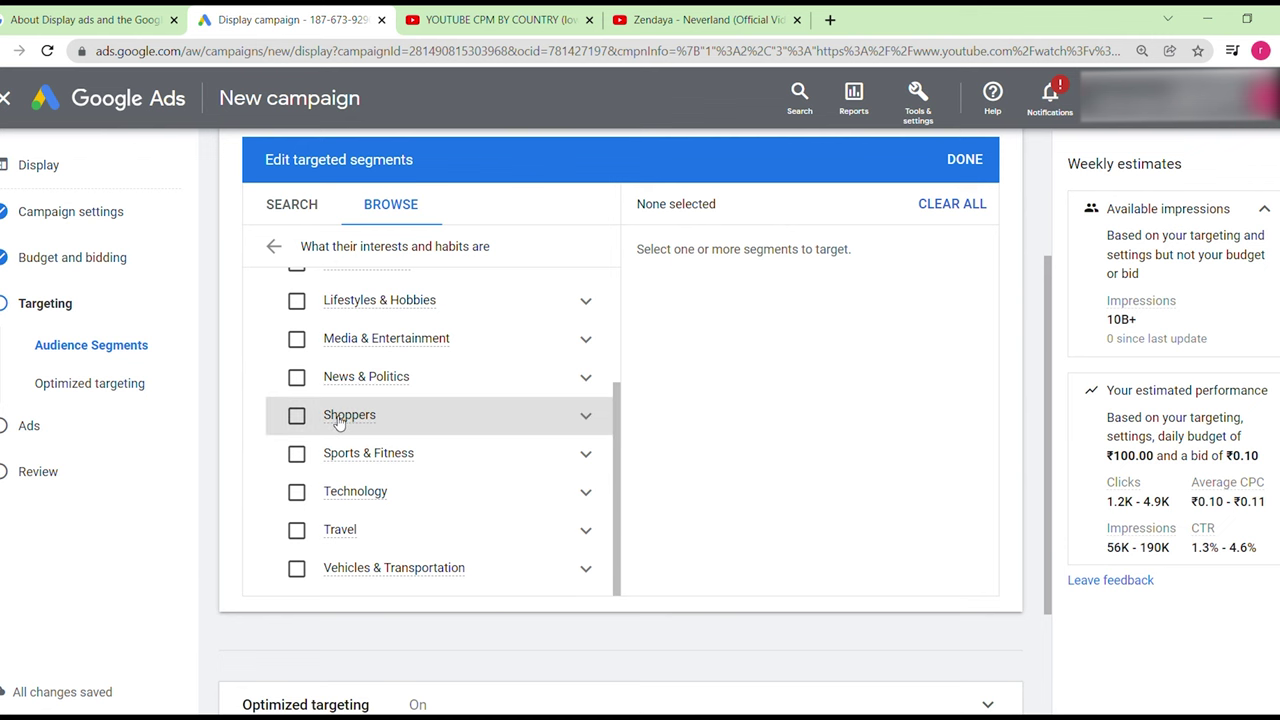
mouse_move(352, 414)
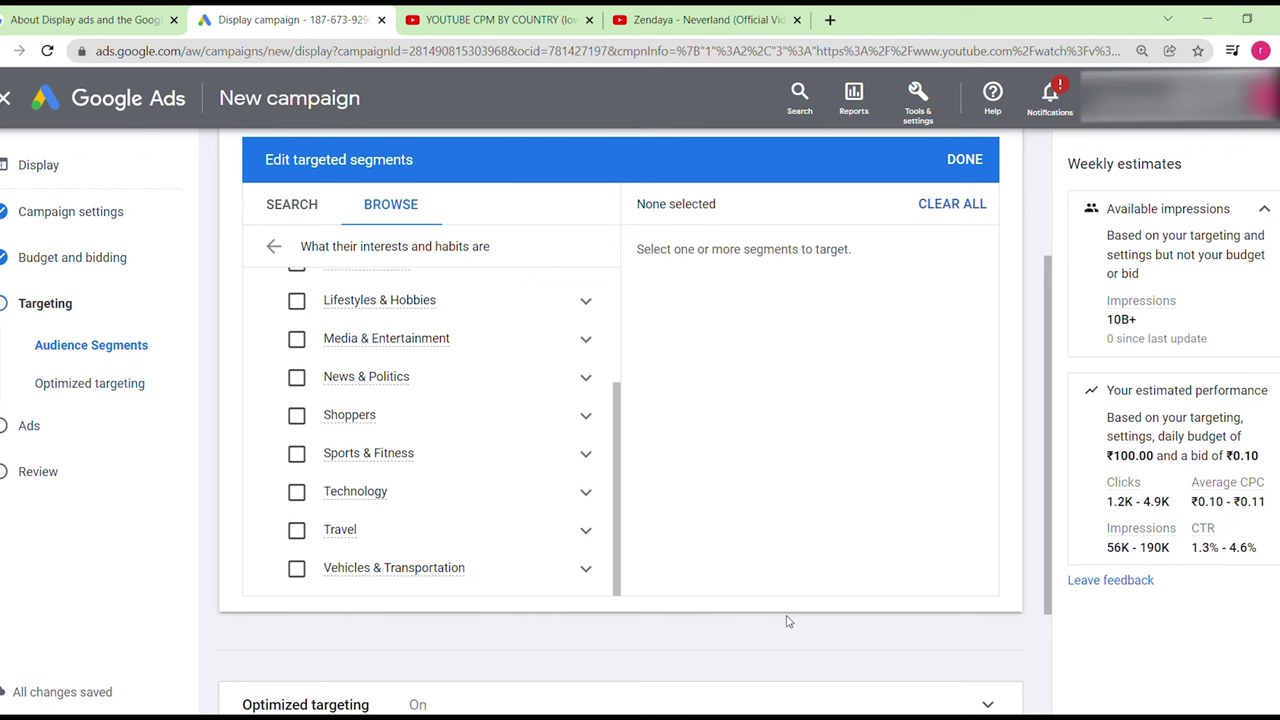
Step: Switch to what people are actively researching or planning and examine the list of in-market segments
left_click(273, 248)
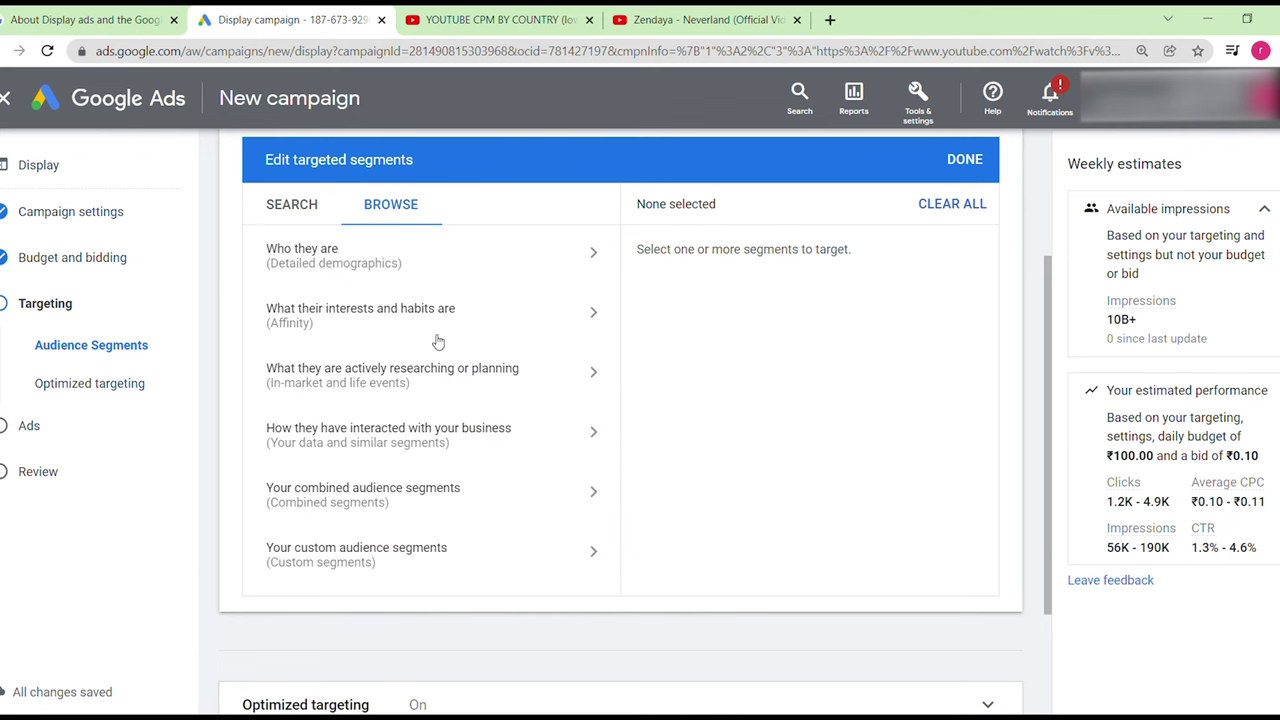
left_click(428, 378)
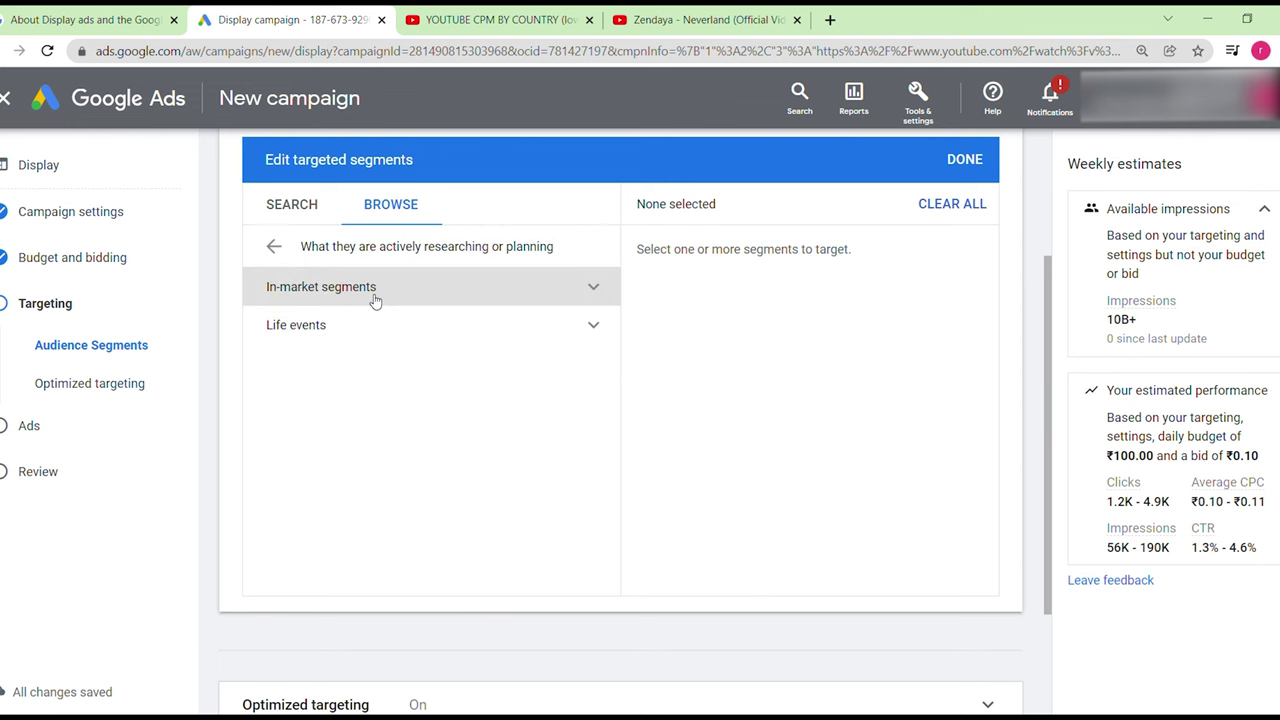
left_click(502, 290)
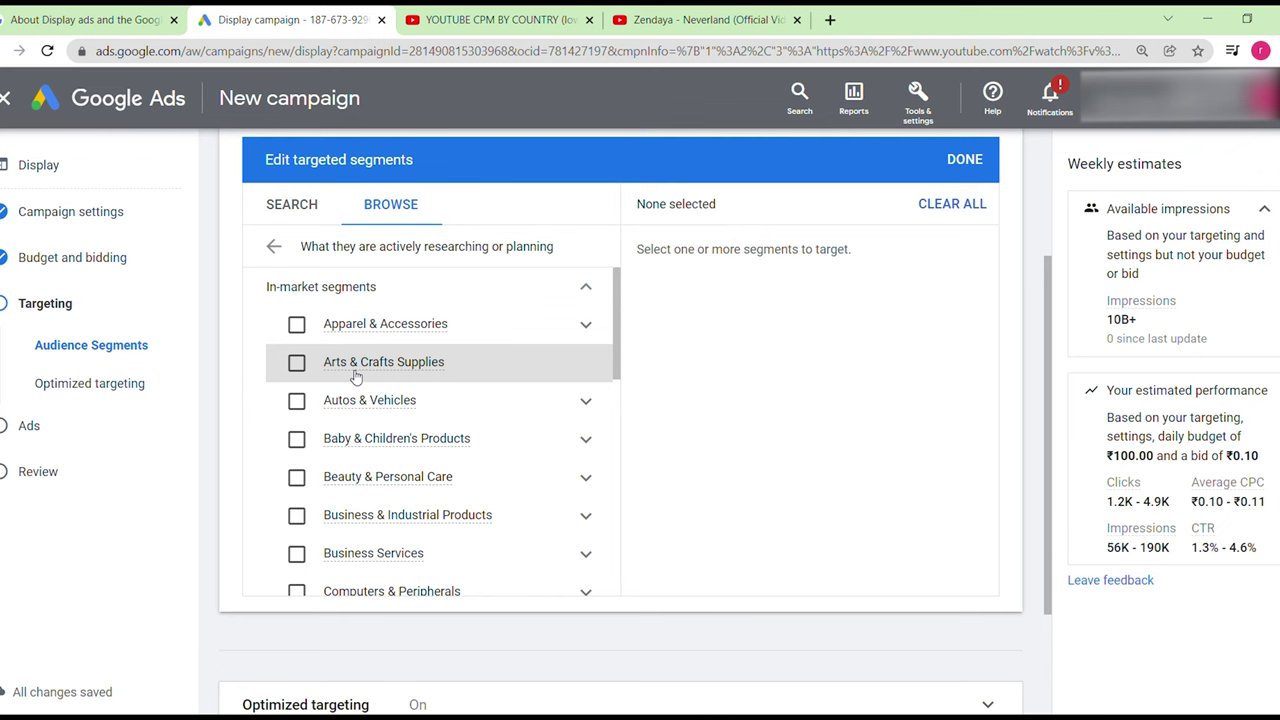
mouse_move(358, 376)
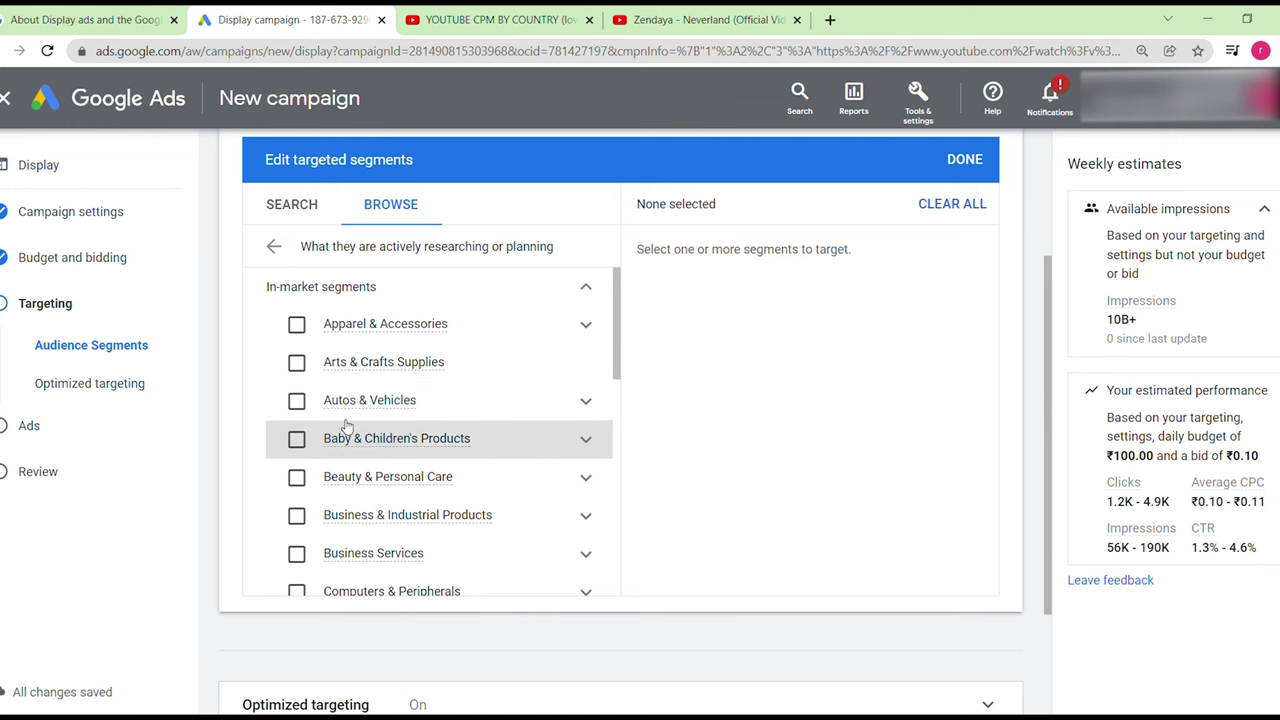
mouse_move(471, 449)
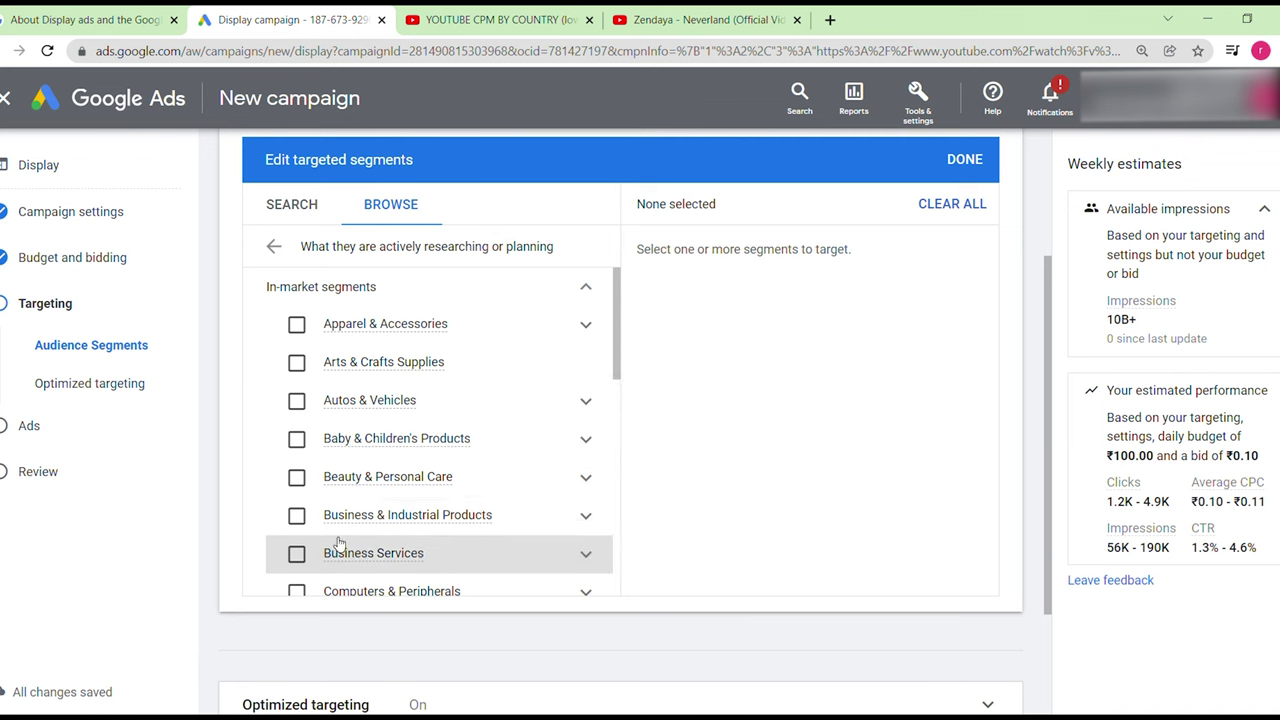
mouse_move(492, 522)
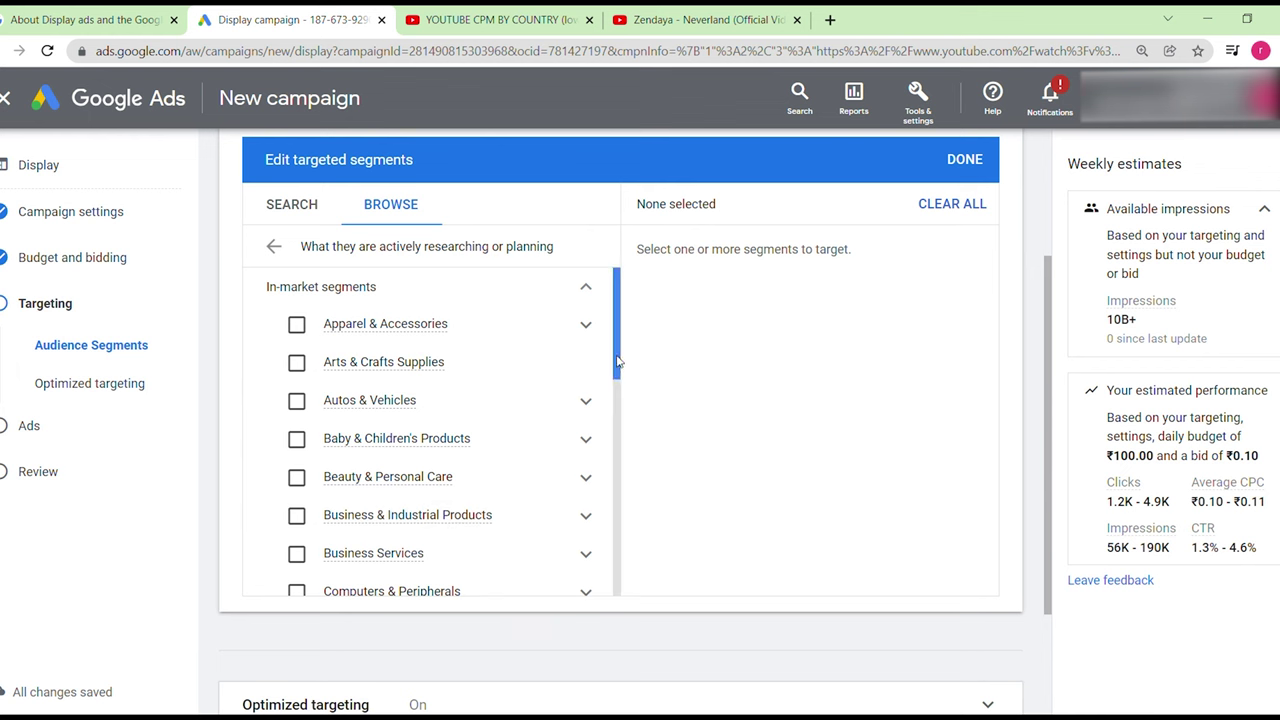
left_click_drag(622, 362, 621, 476)
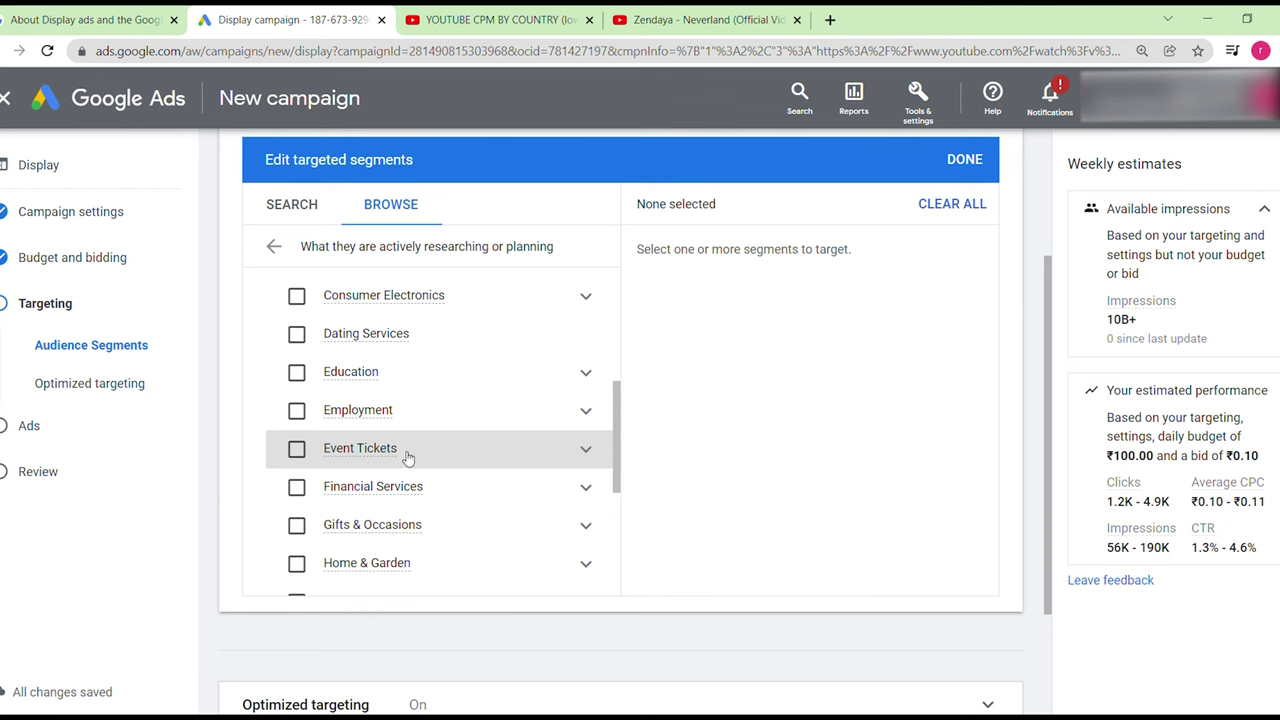
mouse_move(447, 490)
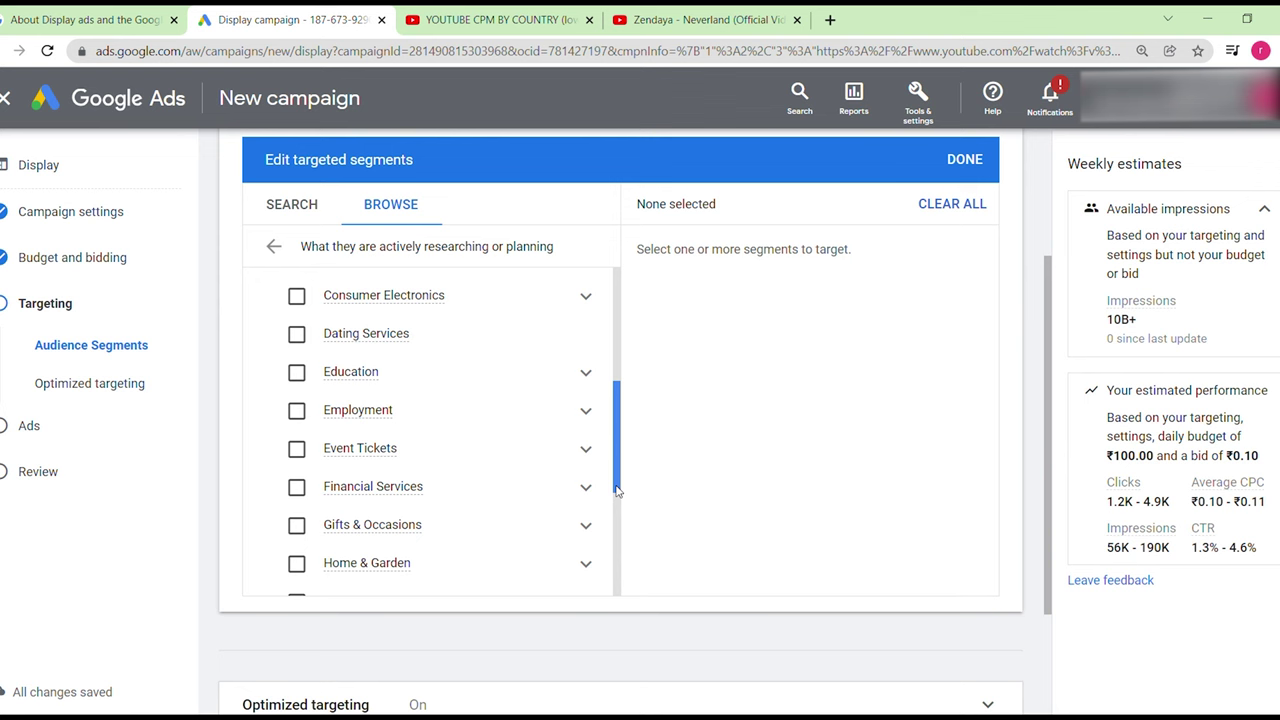
scroll(617, 490, "down", 2)
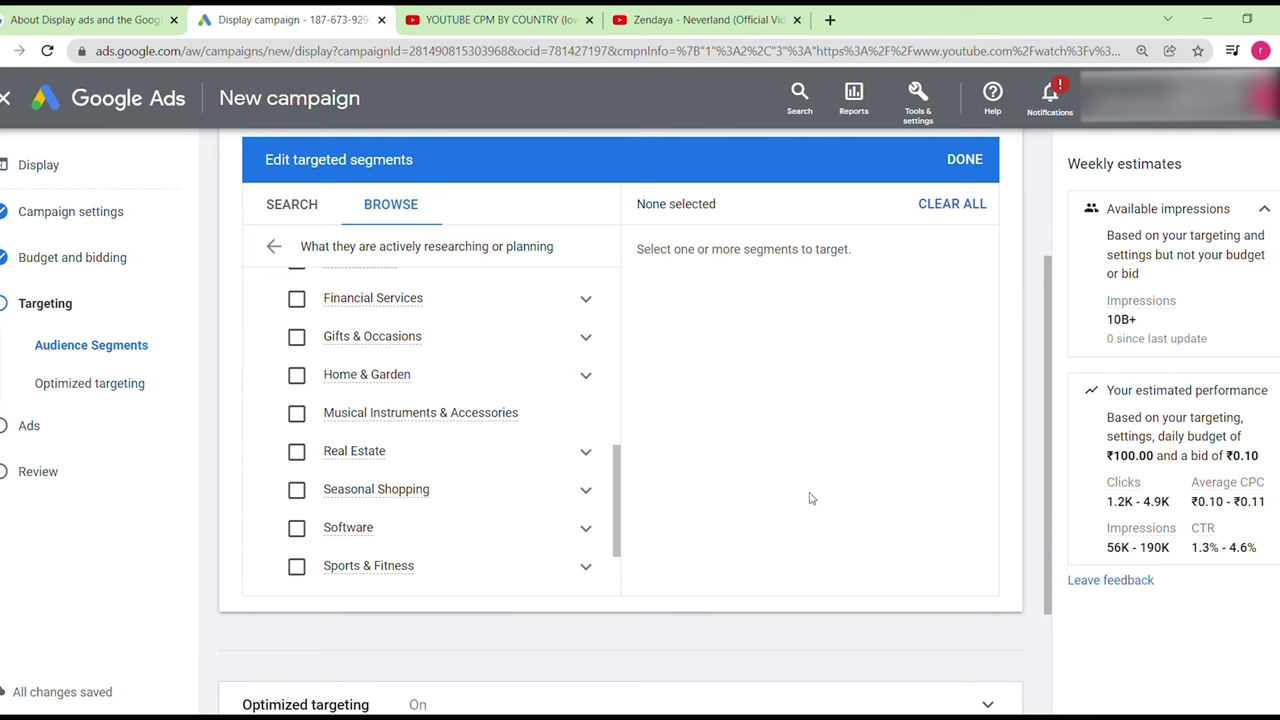
left_click_drag(617, 522, 617, 570)
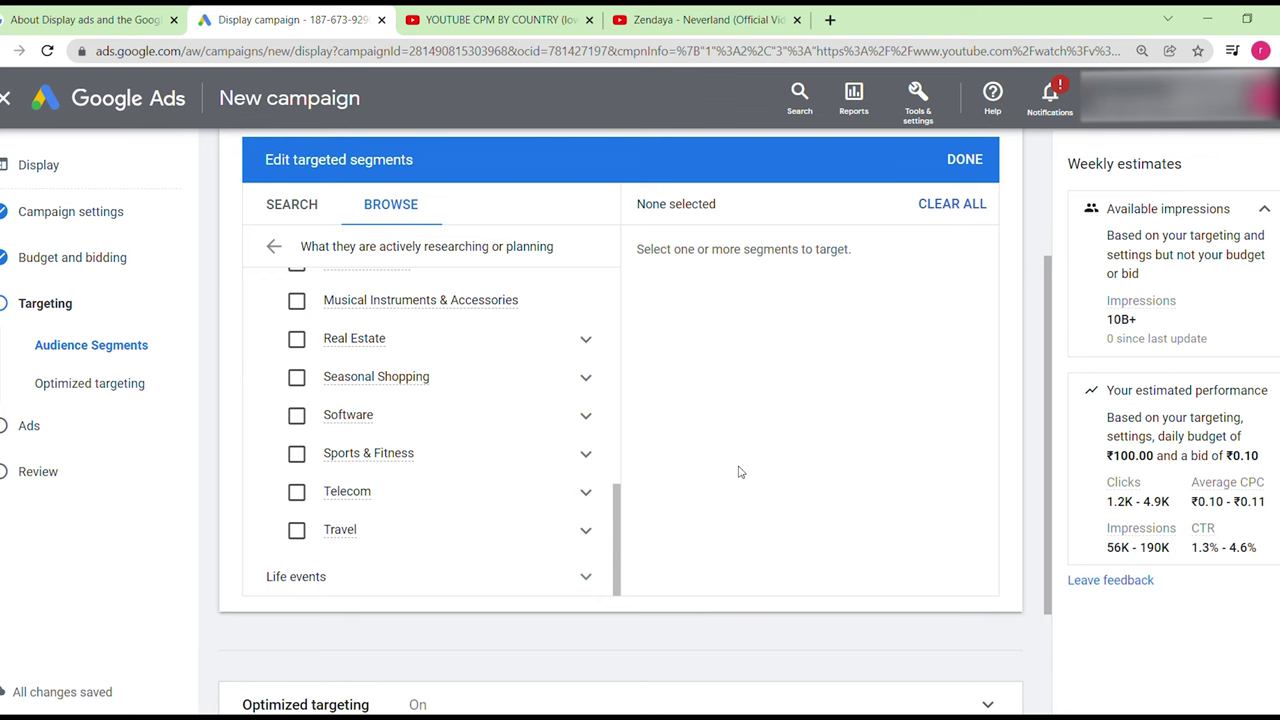
Step: Expand the Telecom in-market segment to examine its subsegments, and return to the audience category list
left_click(588, 491)
scroll(540, 480, "down", 2)
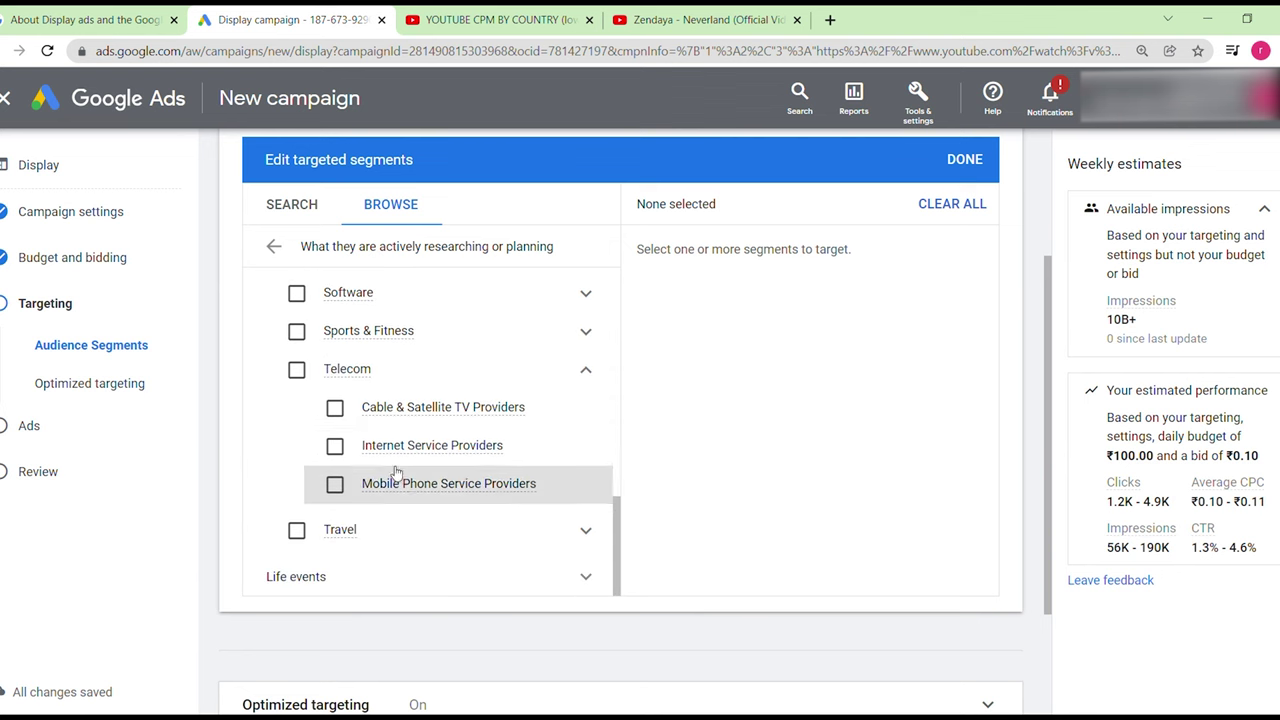
mouse_move(480, 453)
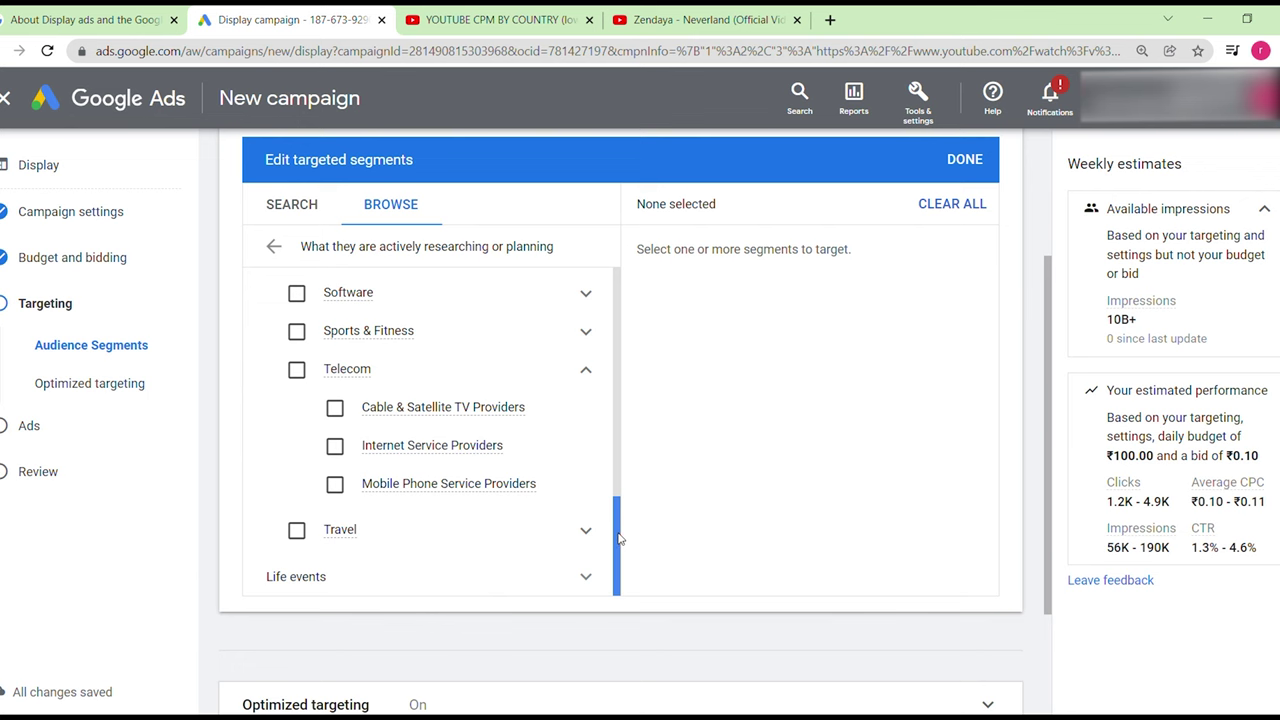
left_click(276, 247)
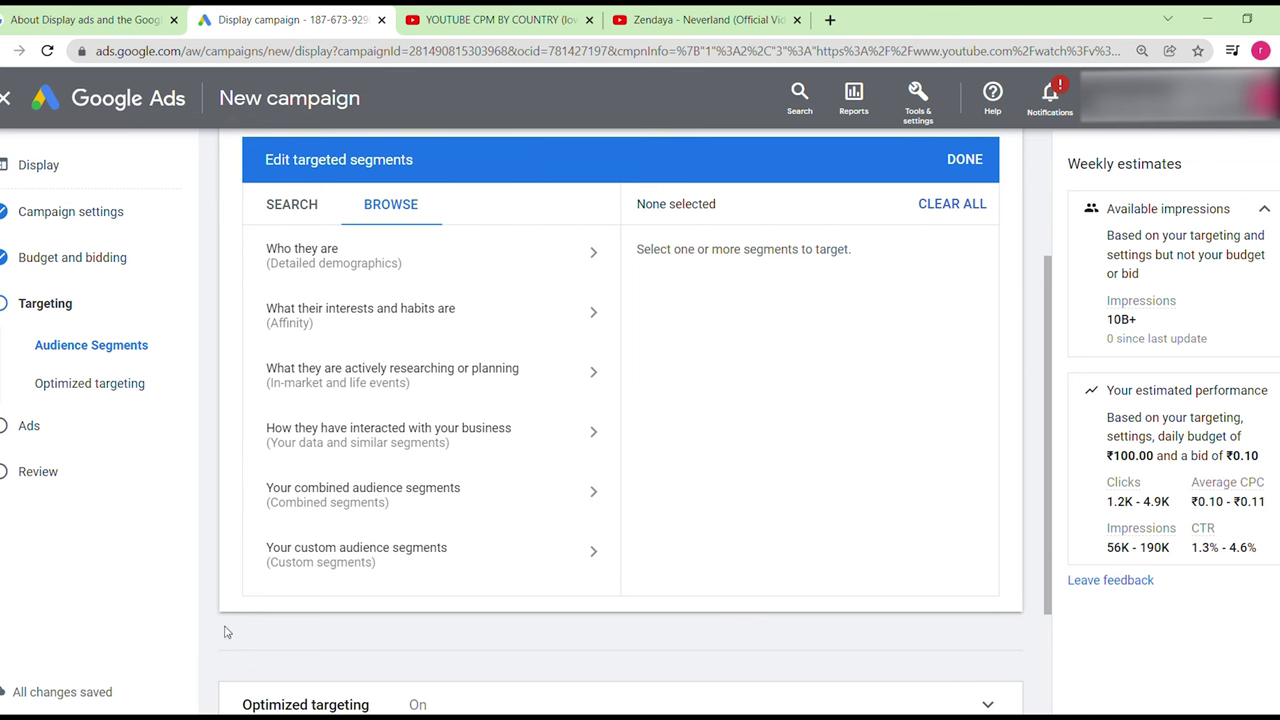
Step: Expand the Optimized targeting section to read its description, and collapse it again
scroll(205, 615, "down", 3)
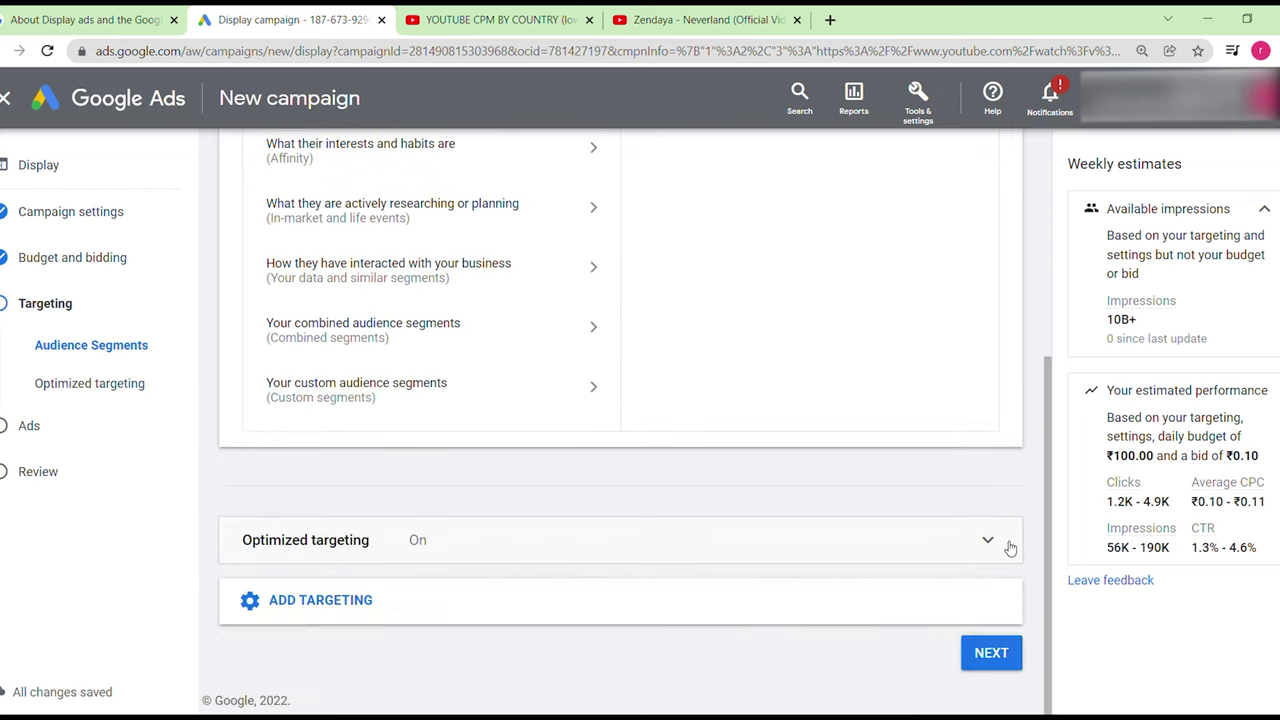
left_click(1008, 546)
scroll(1050, 517, "down", 1)
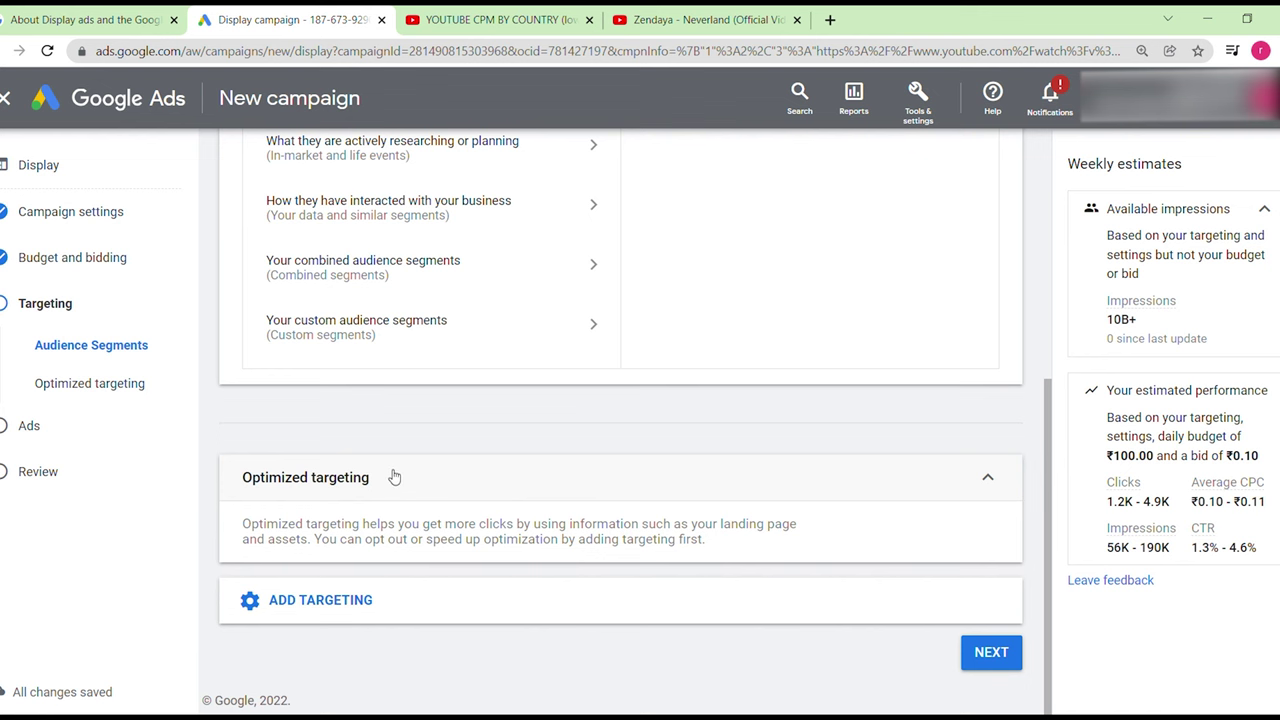
left_click(277, 478)
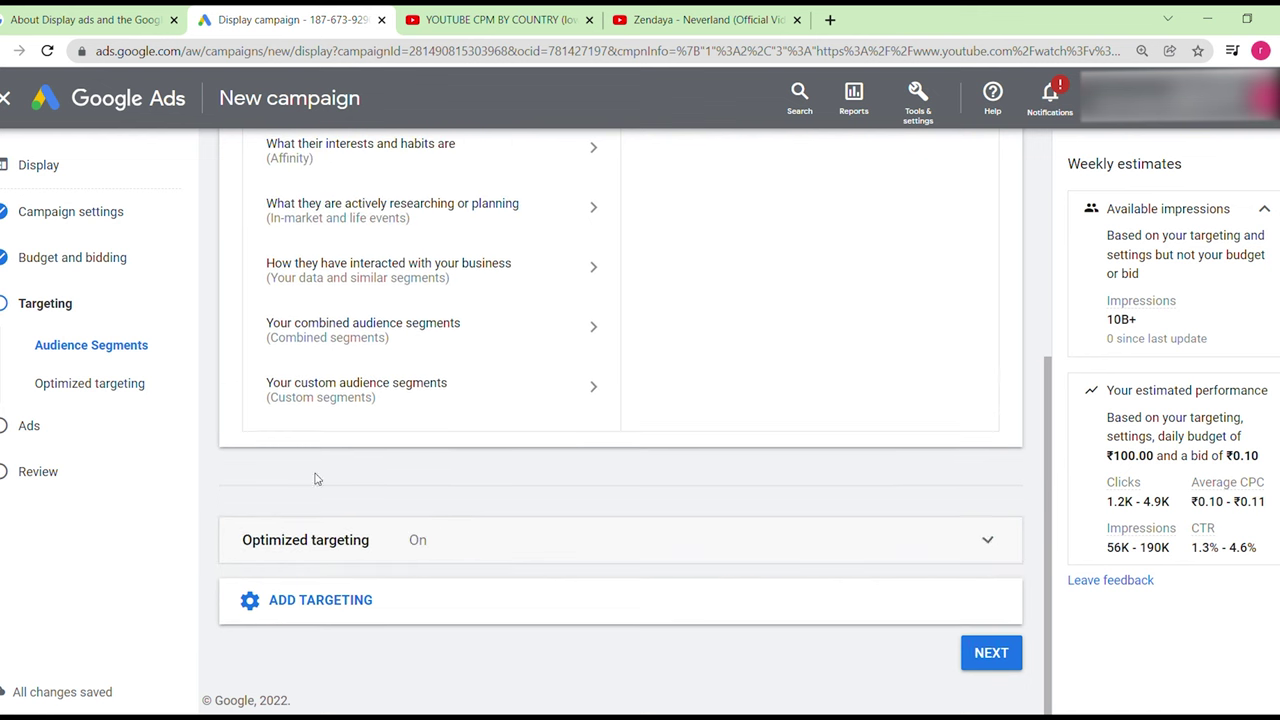
Step: Expand the Optimized targeting section, continue to the Ads stage, and start a new responsive display ad
left_click(416, 537)
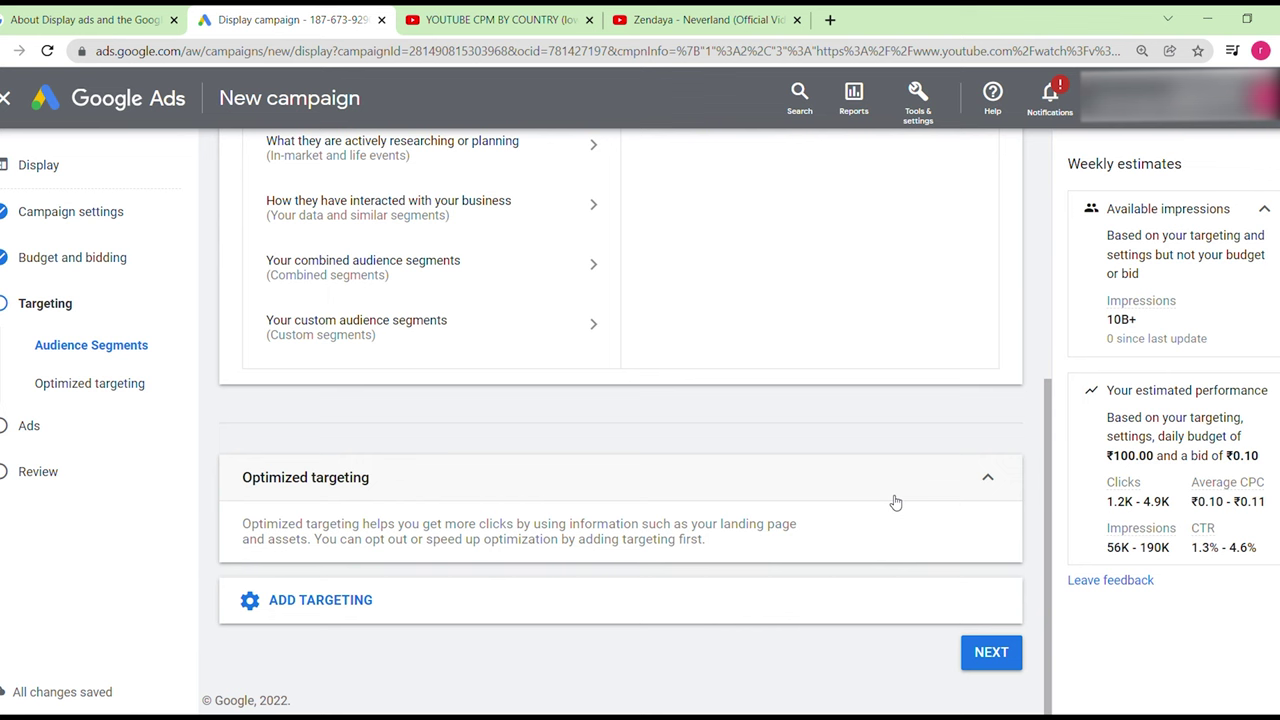
left_click(1003, 652)
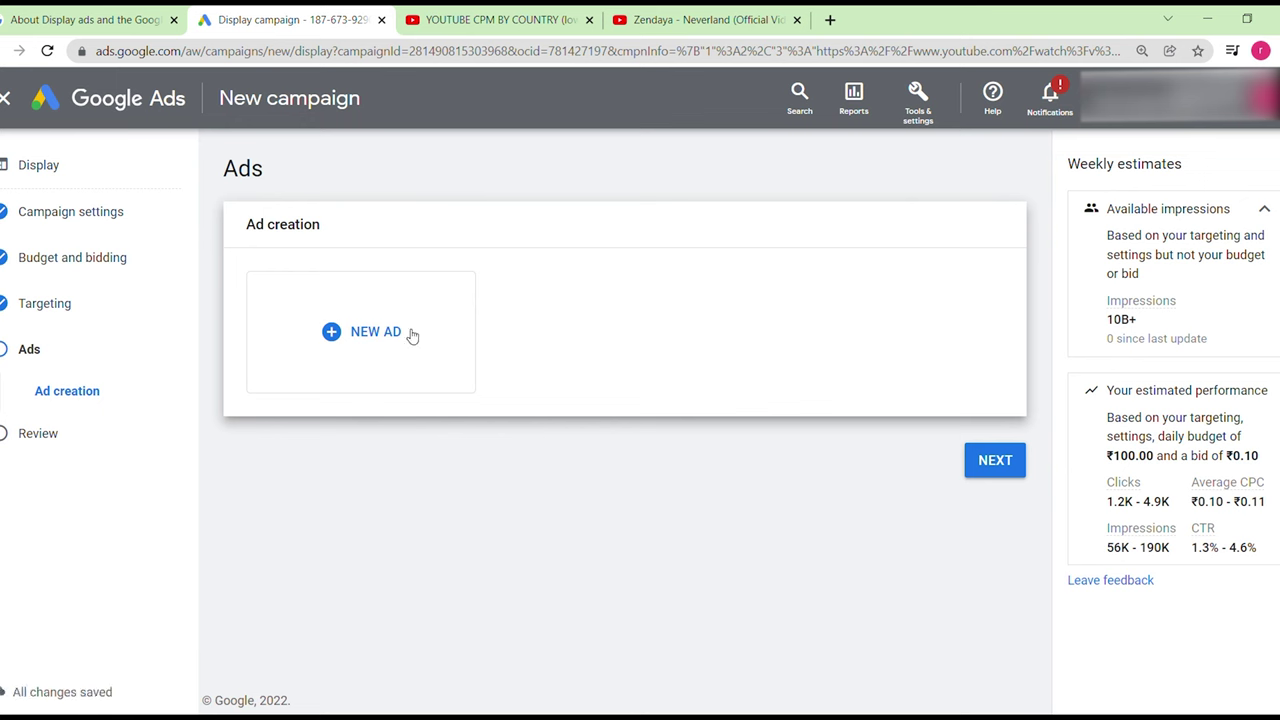
left_click(411, 336)
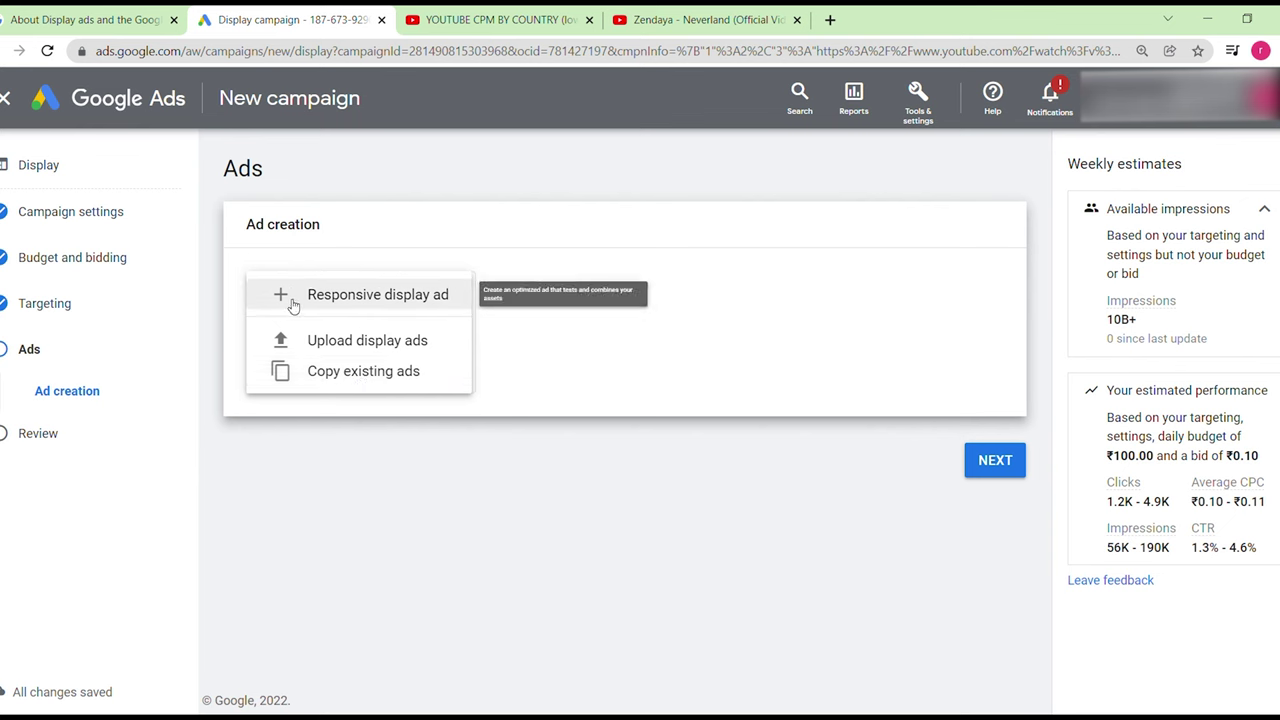
left_click(395, 297)
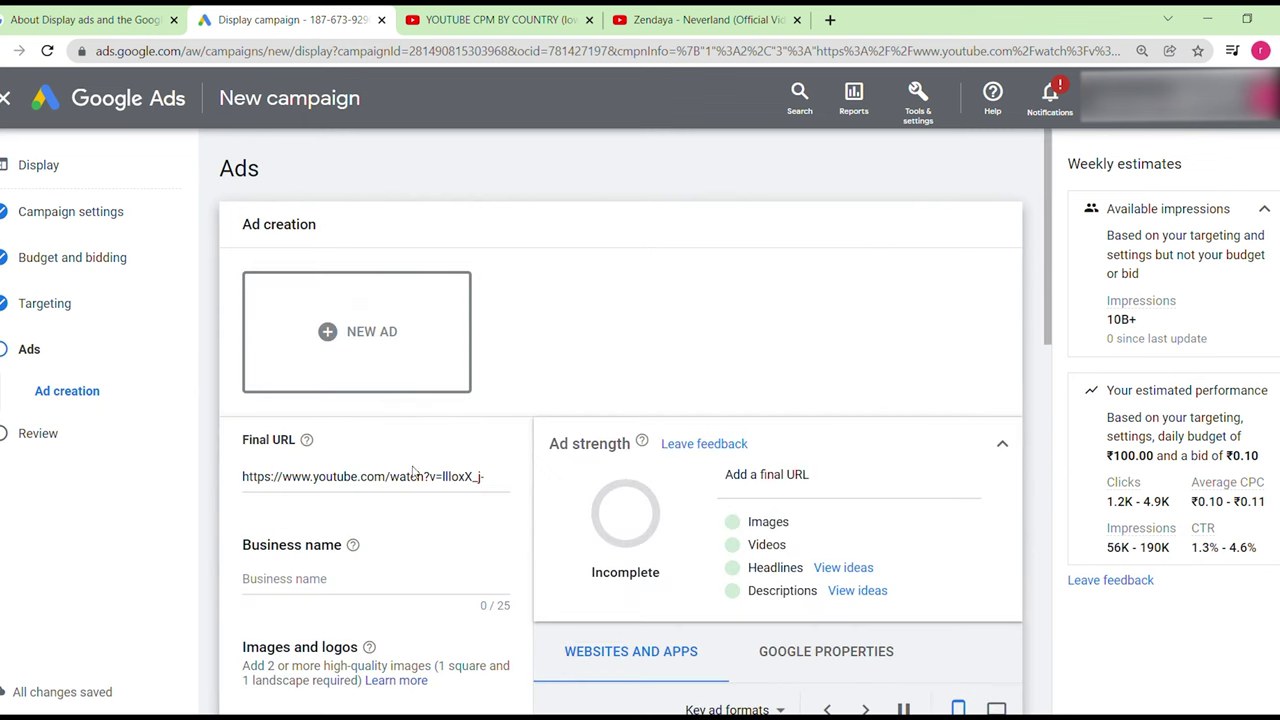
Step: Look through the new ad's final URL, business name, images and logos, videos and headline fields
scroll(213, 478, "down", 3)
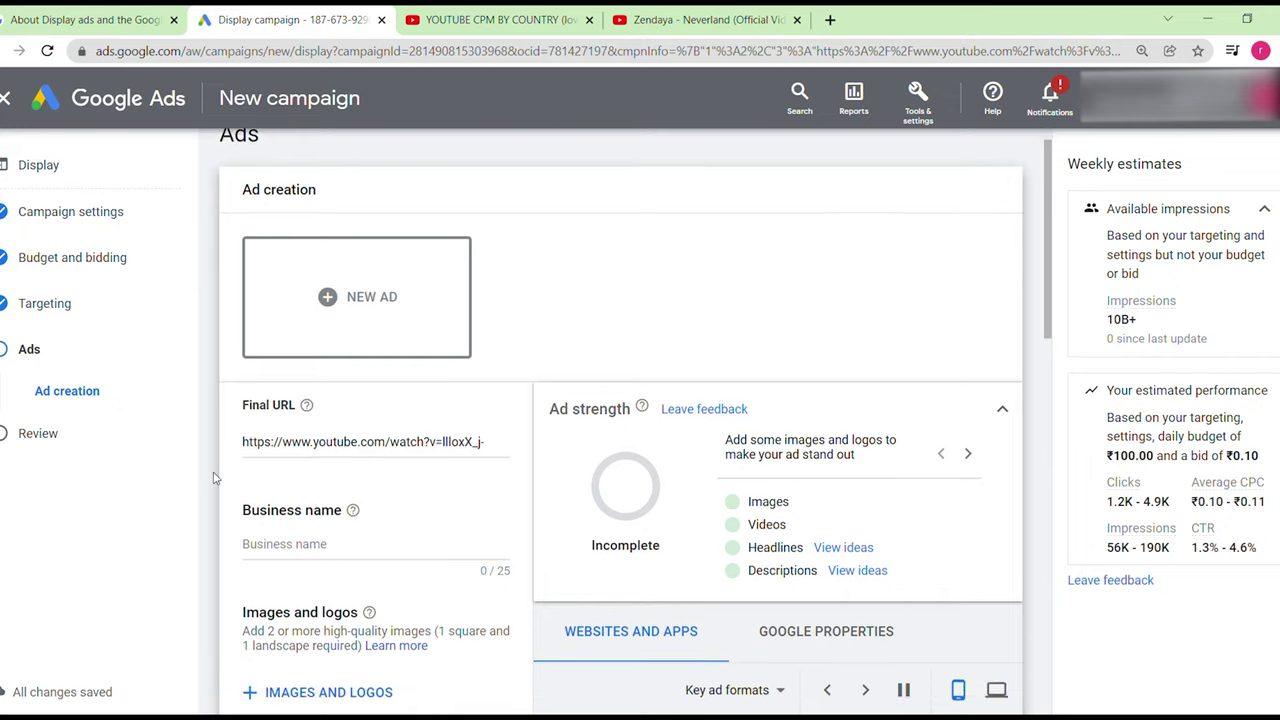
left_click(352, 270)
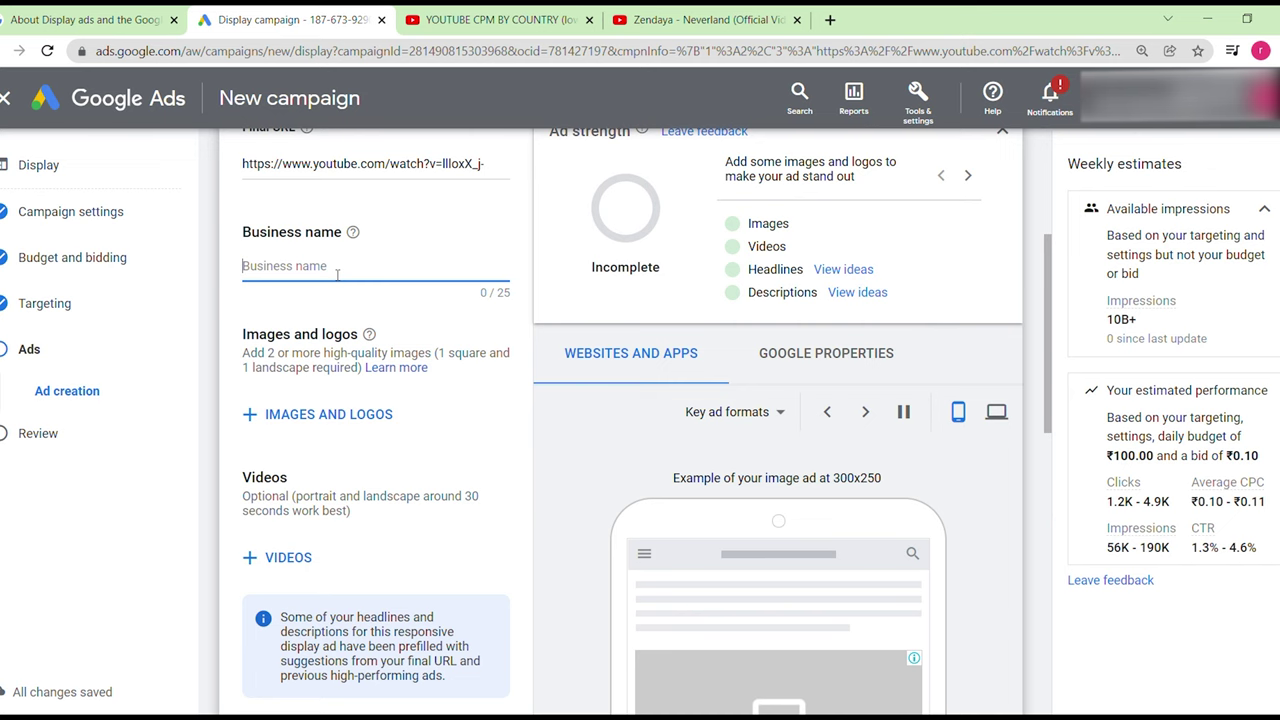
left_click(212, 355)
scroll(212, 355, "down", 2)
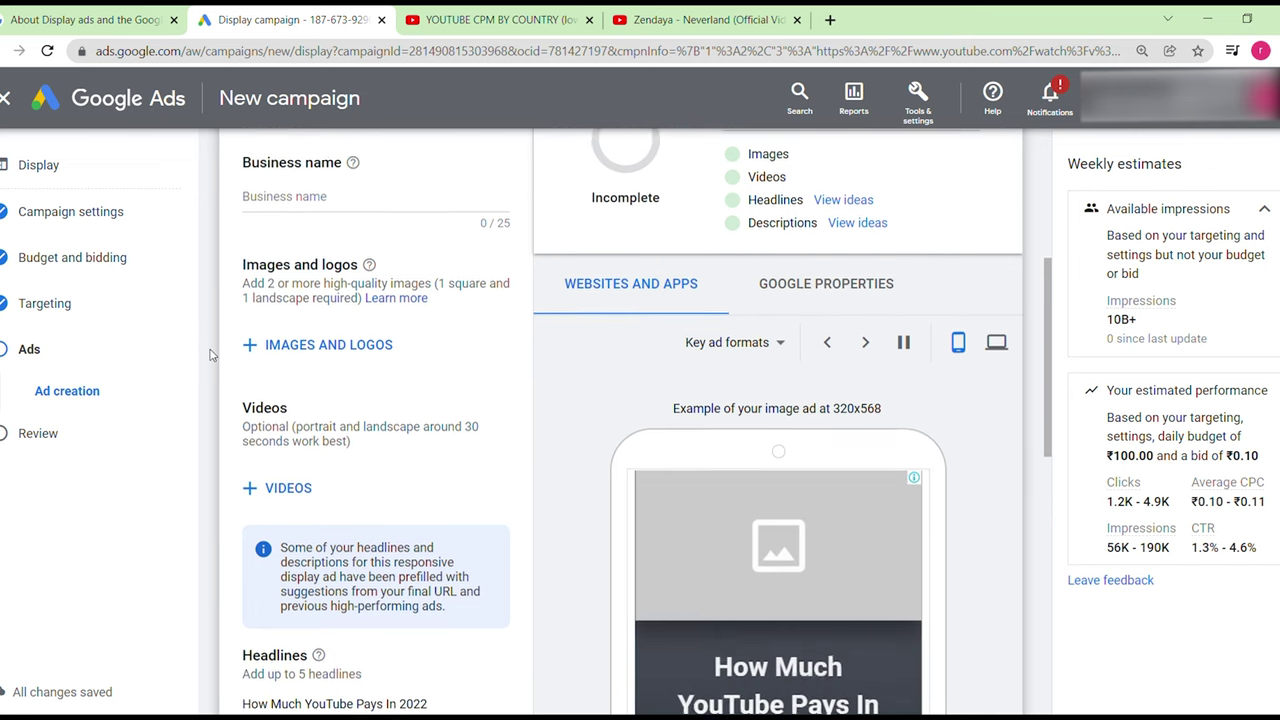
scroll(212, 355, "down", 2)
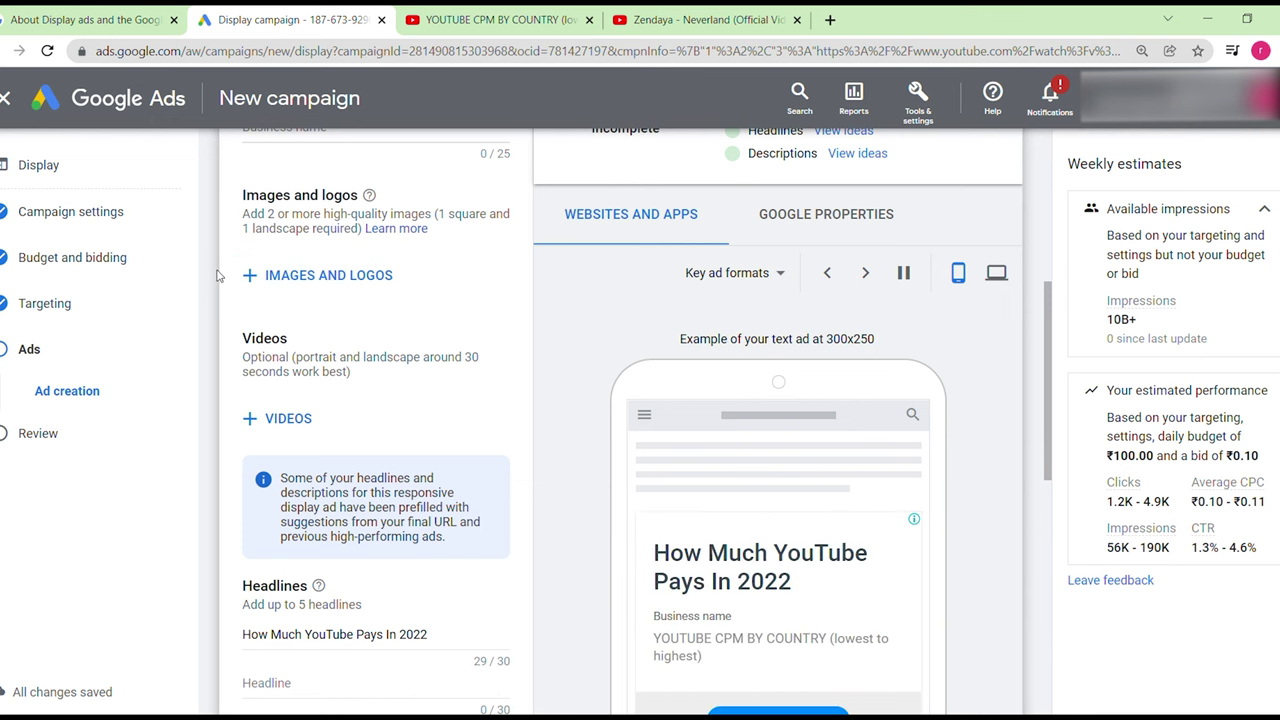
scroll(220, 276, "up", 1)
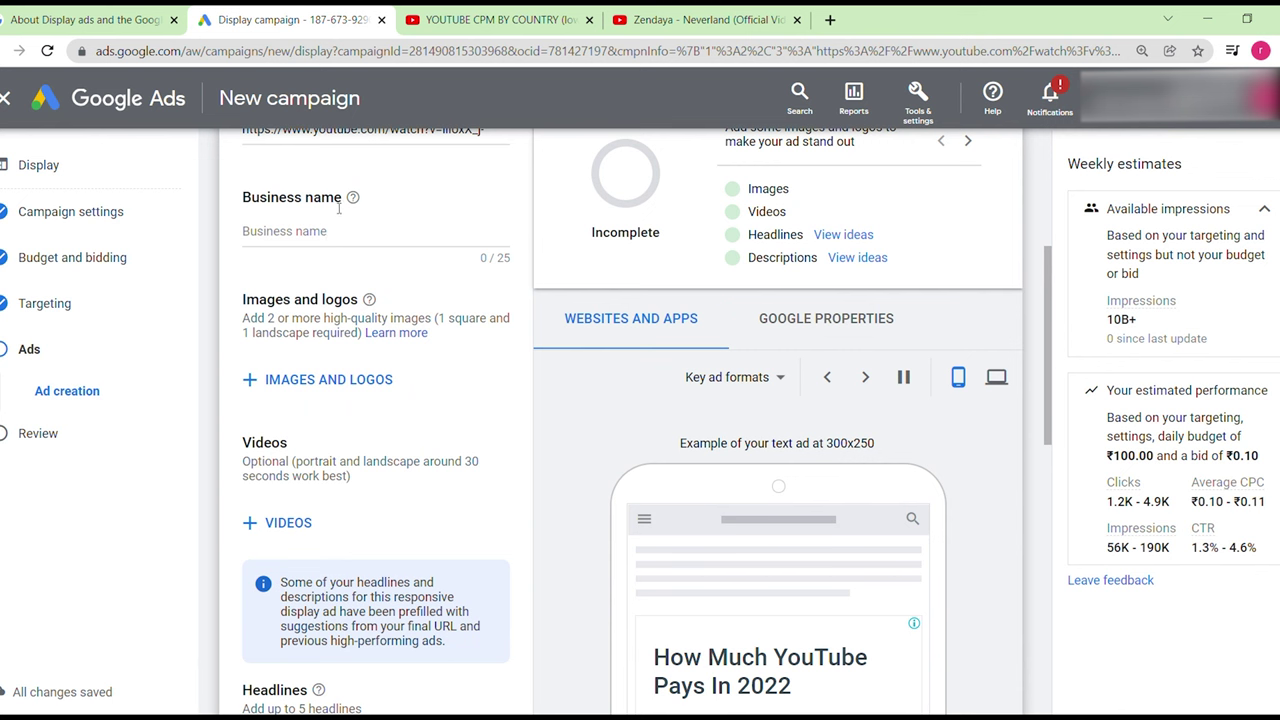
Step: Open the ad's image and logo selection and examine the images scanned from the website and the upload option
left_click(371, 376)
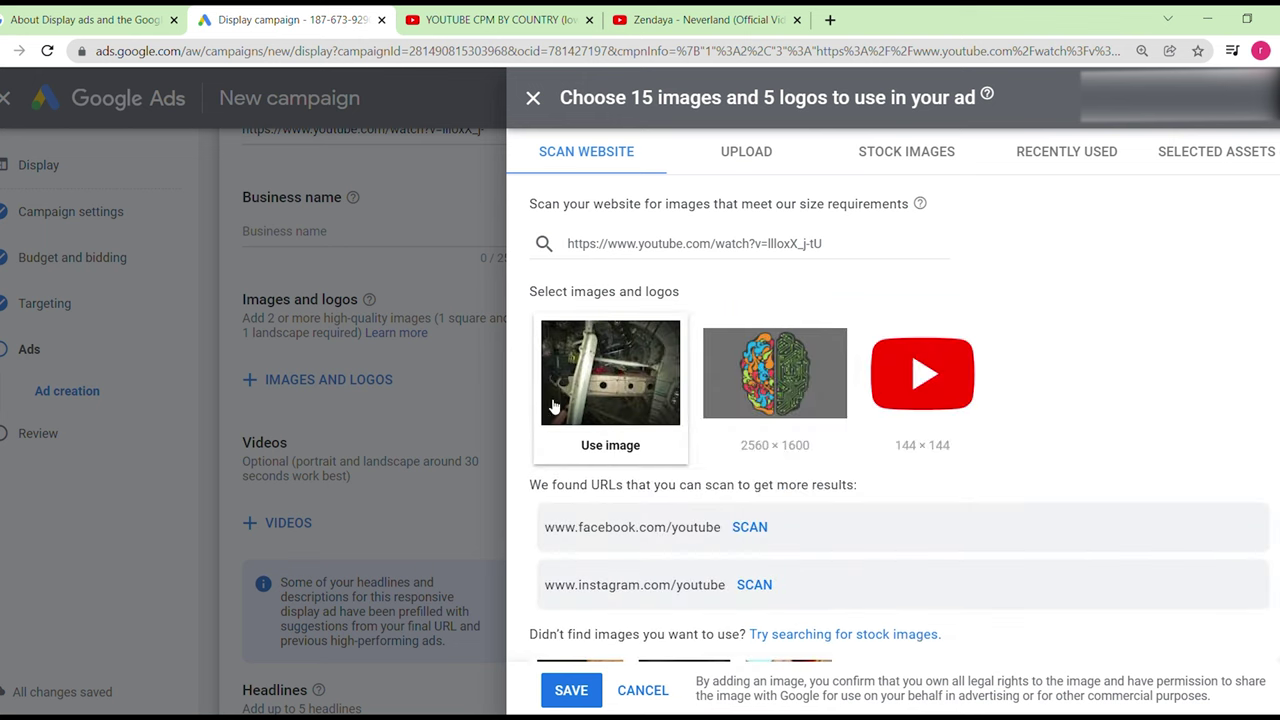
mouse_move(580, 350)
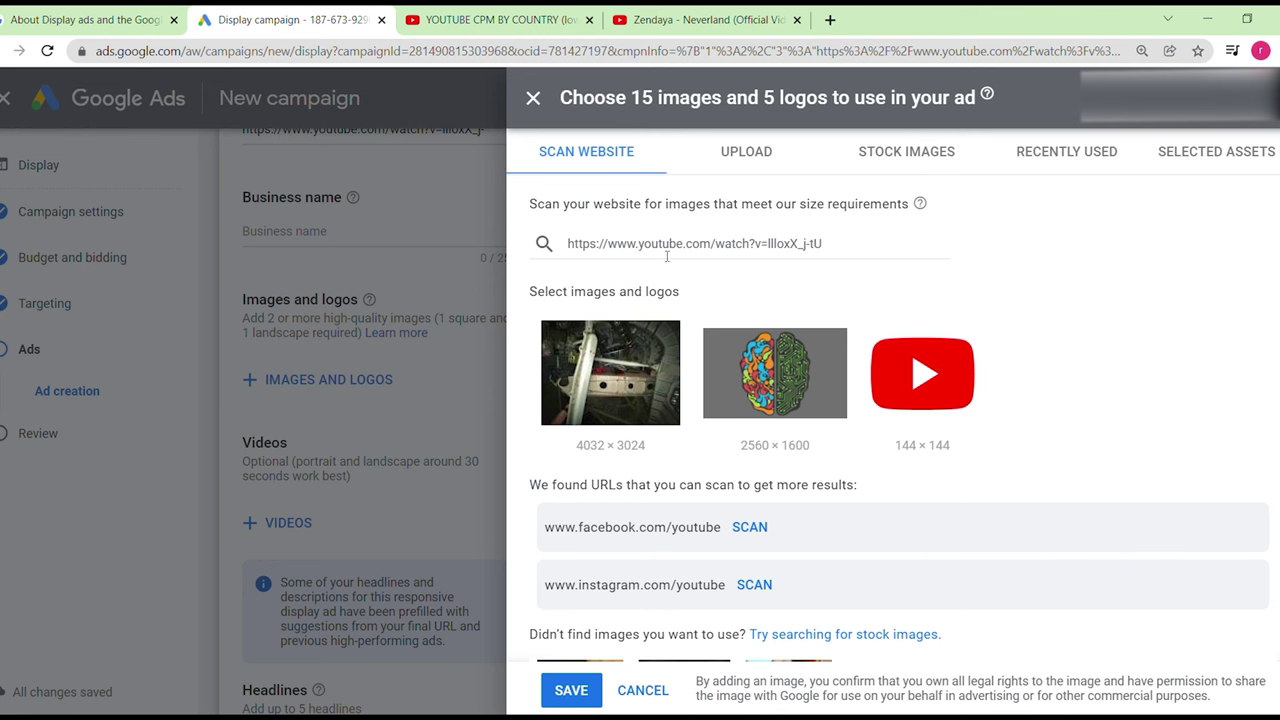
left_click(764, 176)
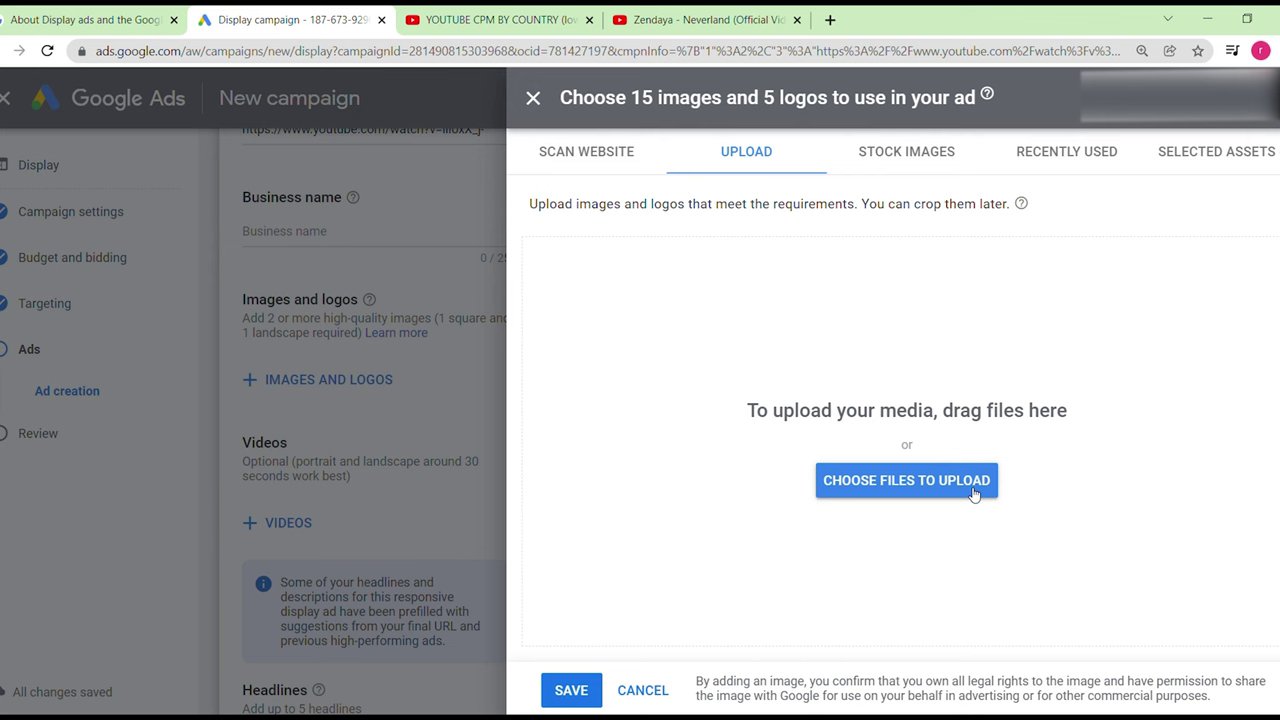
Step: Search the stock images for "create business", look through the images, and close the selection without adding any
left_click(912, 157)
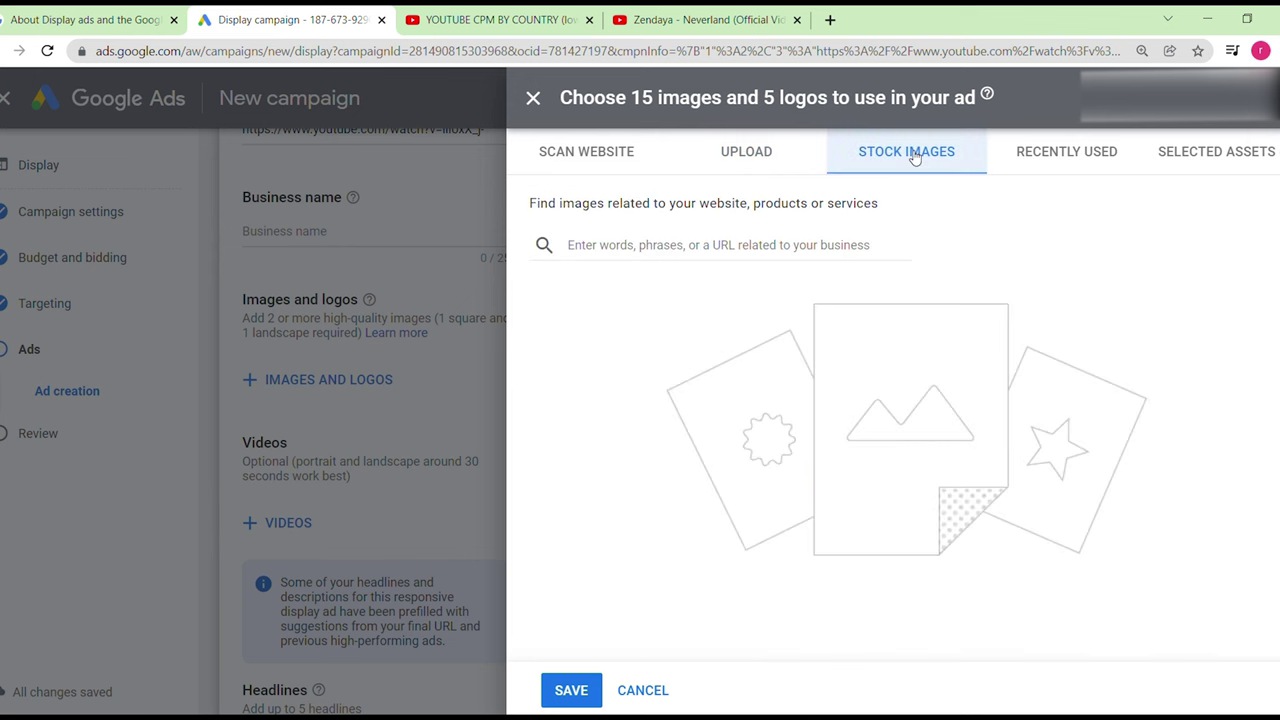
left_click(771, 255)
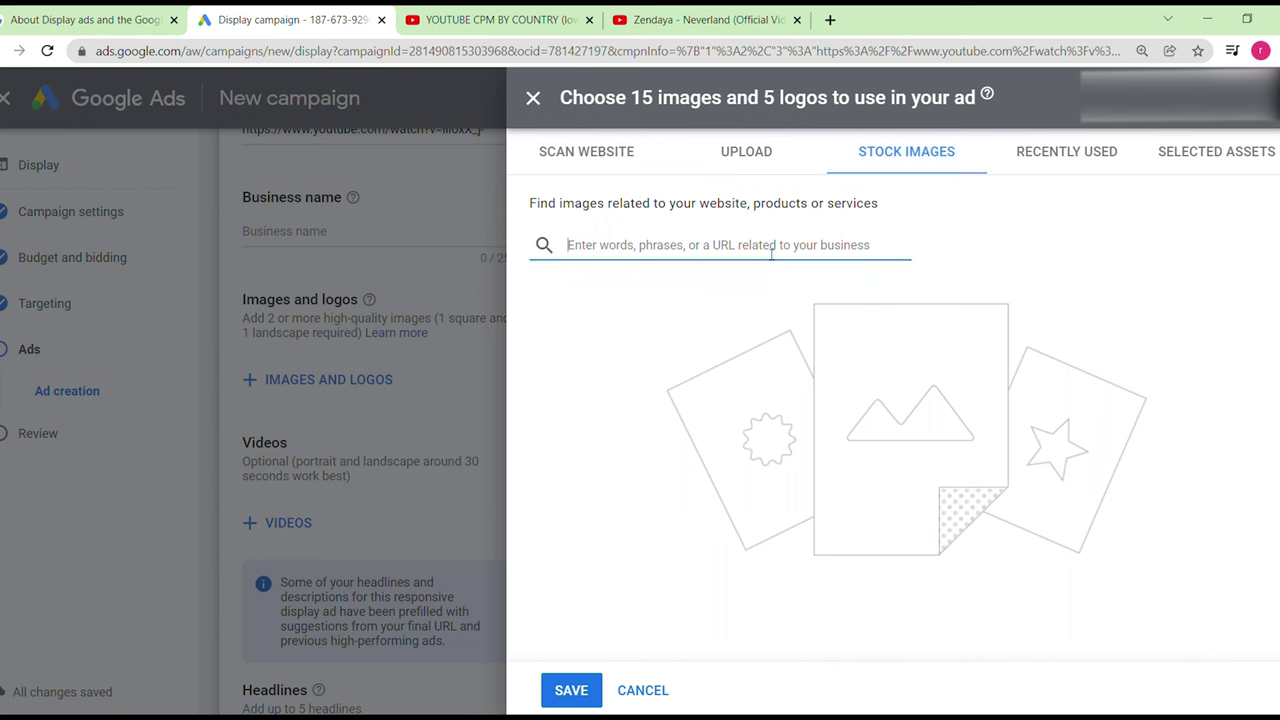
type("crea")
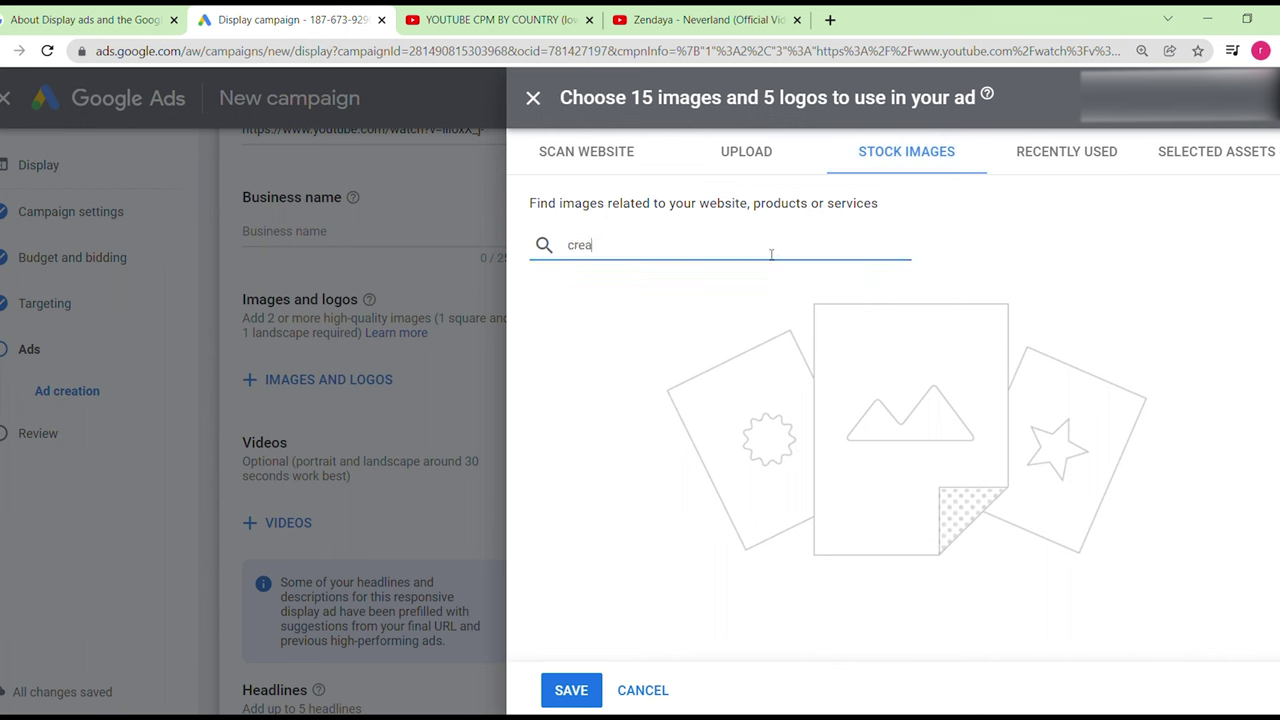
type("te business")
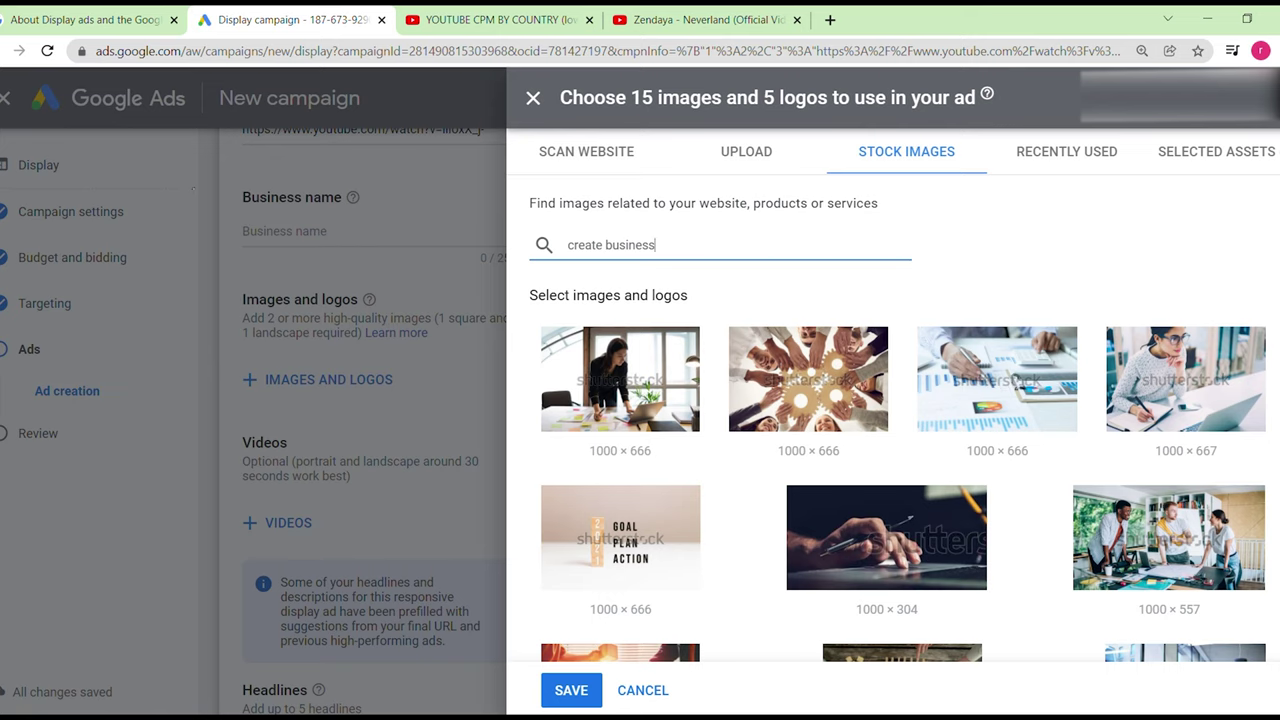
scroll(895, 475, "down", 3)
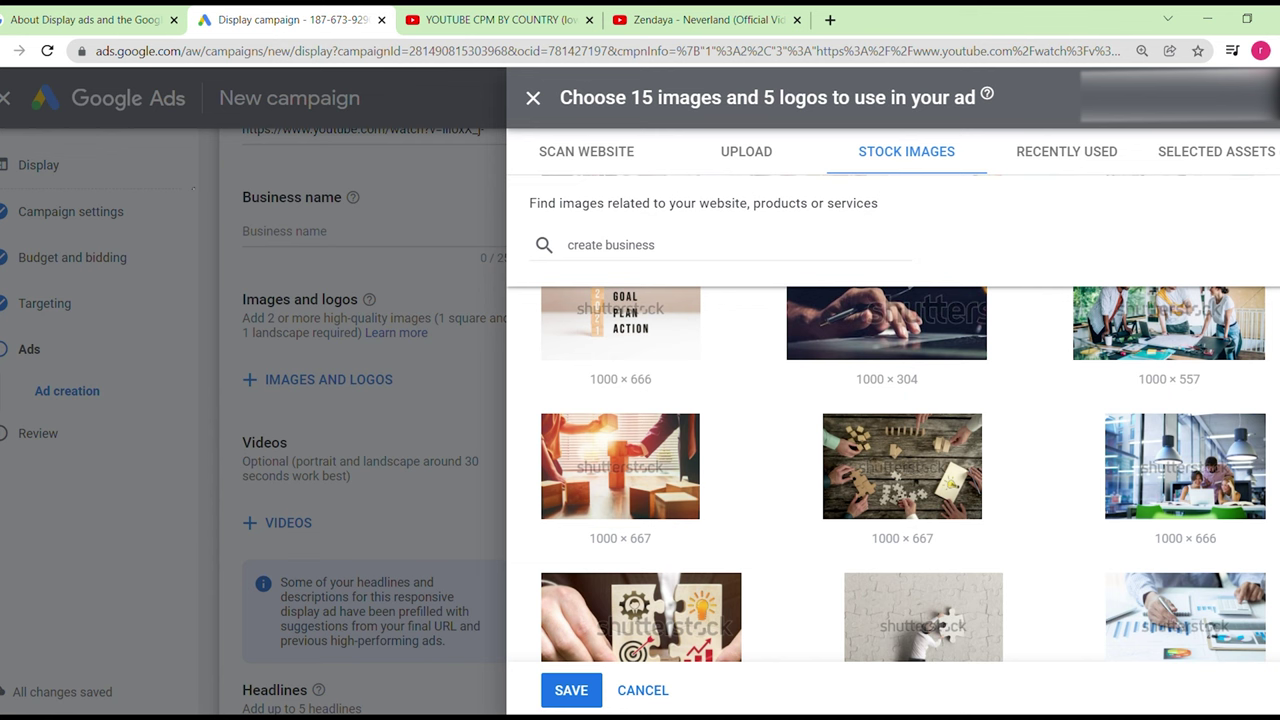
scroll(1276, 362, "up", 3)
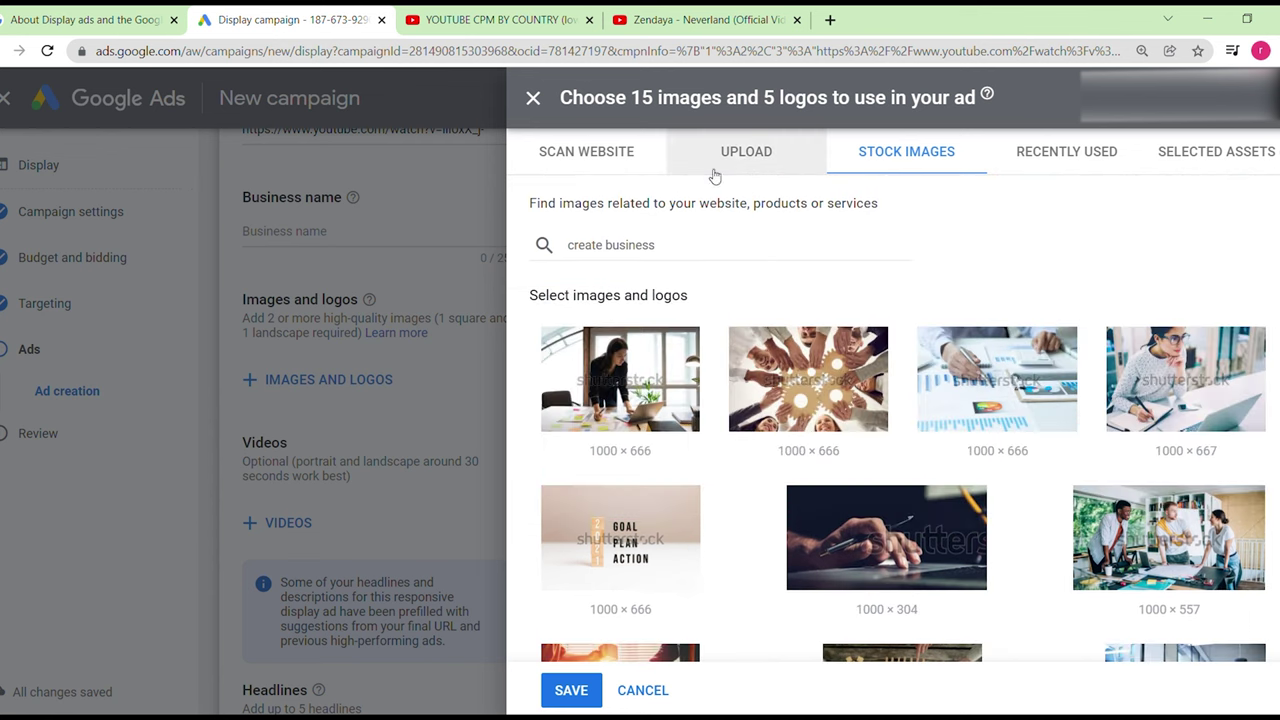
left_click(747, 158)
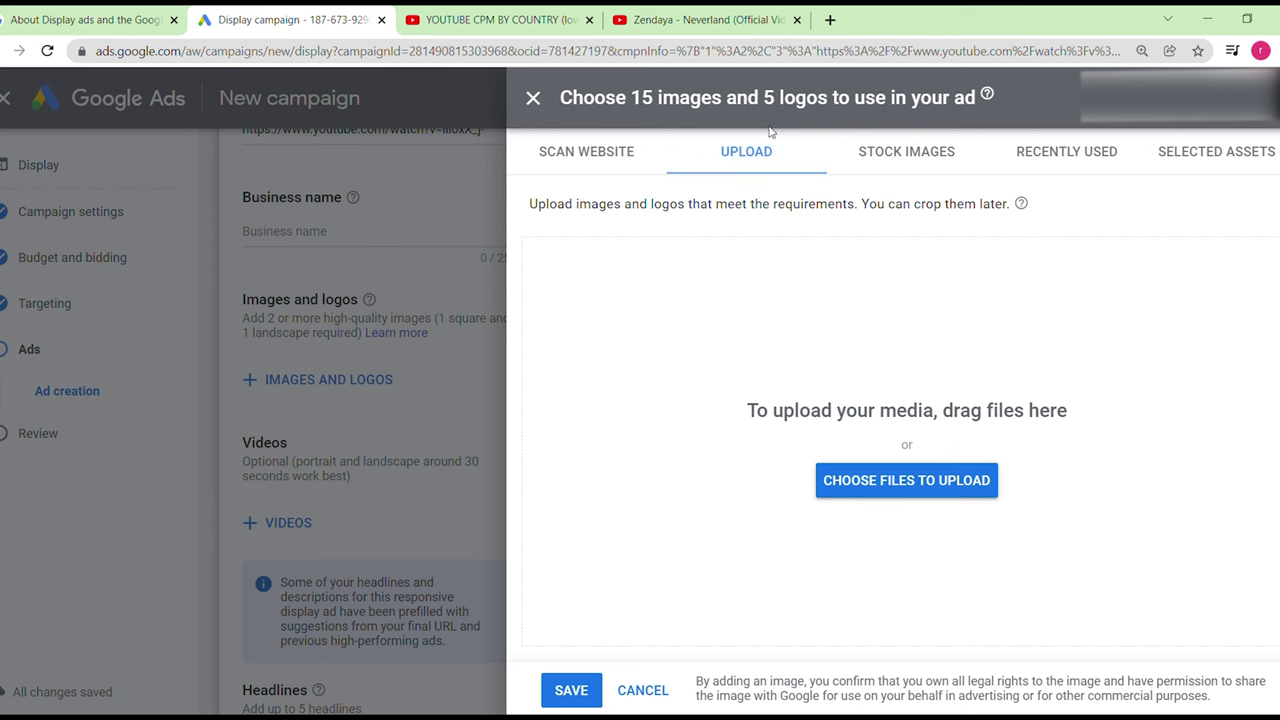
left_click(533, 98)
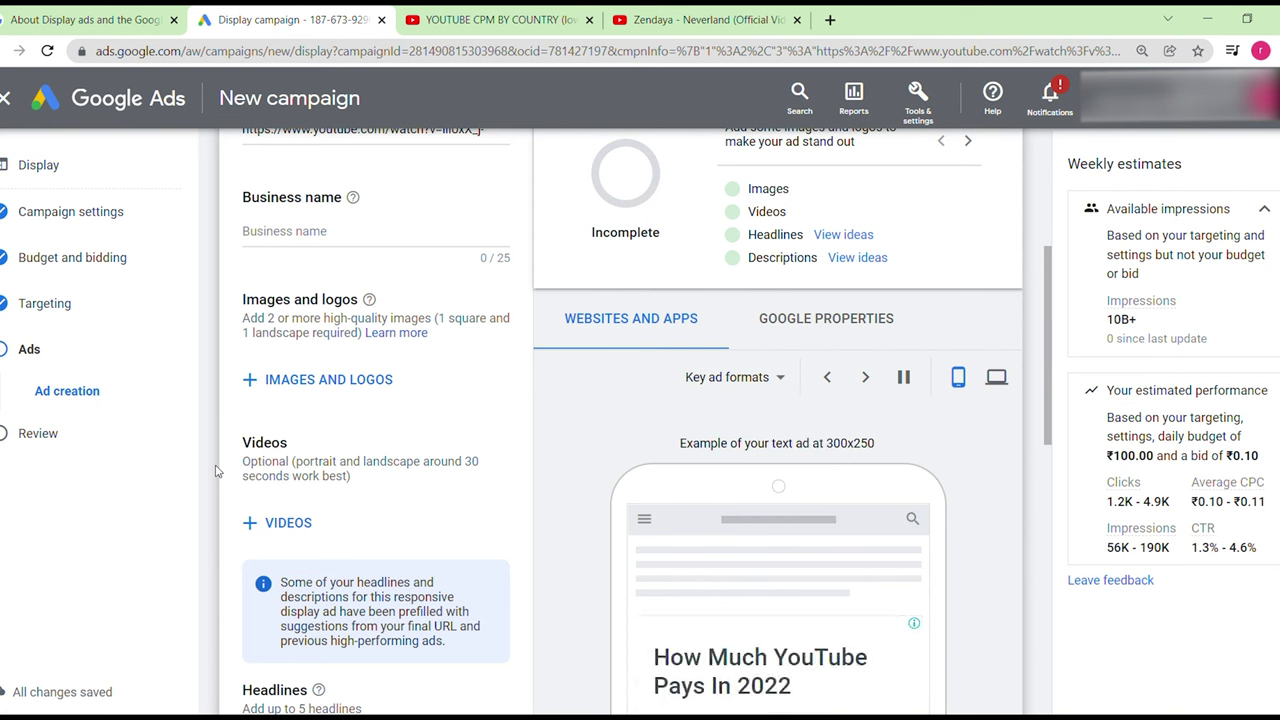
Step: Search YouTube for "cooking" in the ad's video selection and choose the sweet and sour pomelo recipe video
left_click(292, 520)
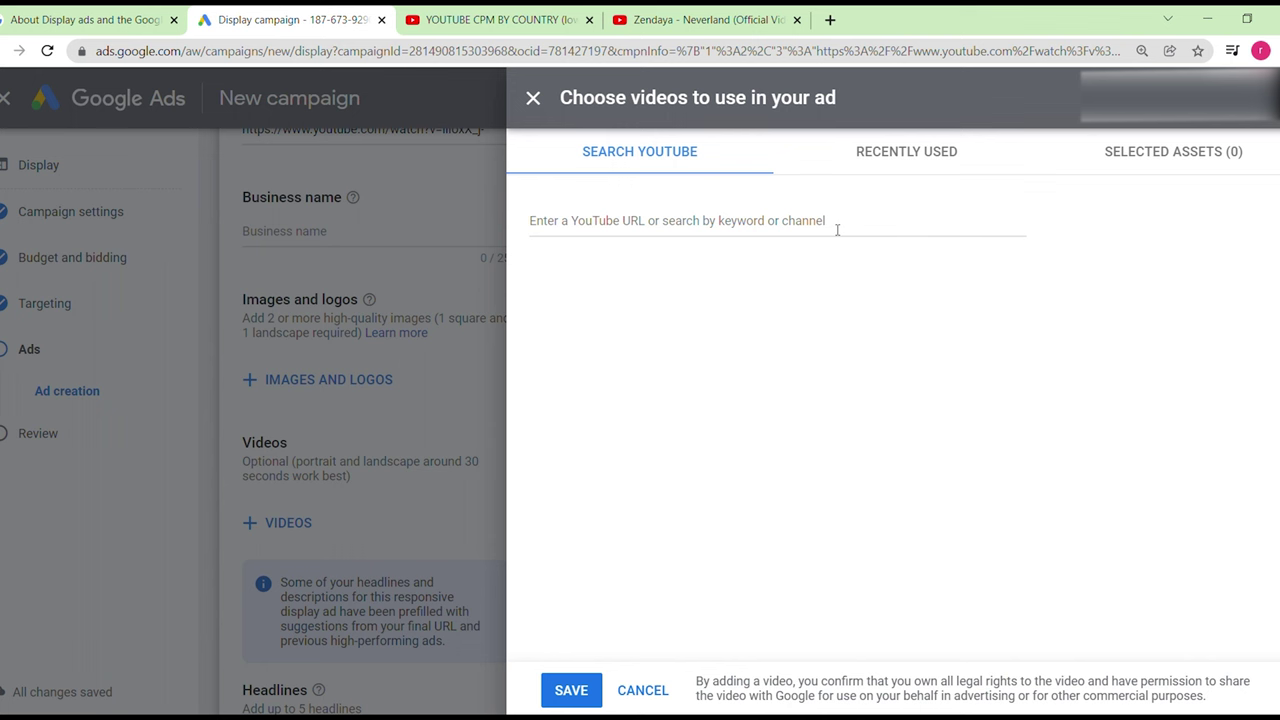
left_click(782, 222)
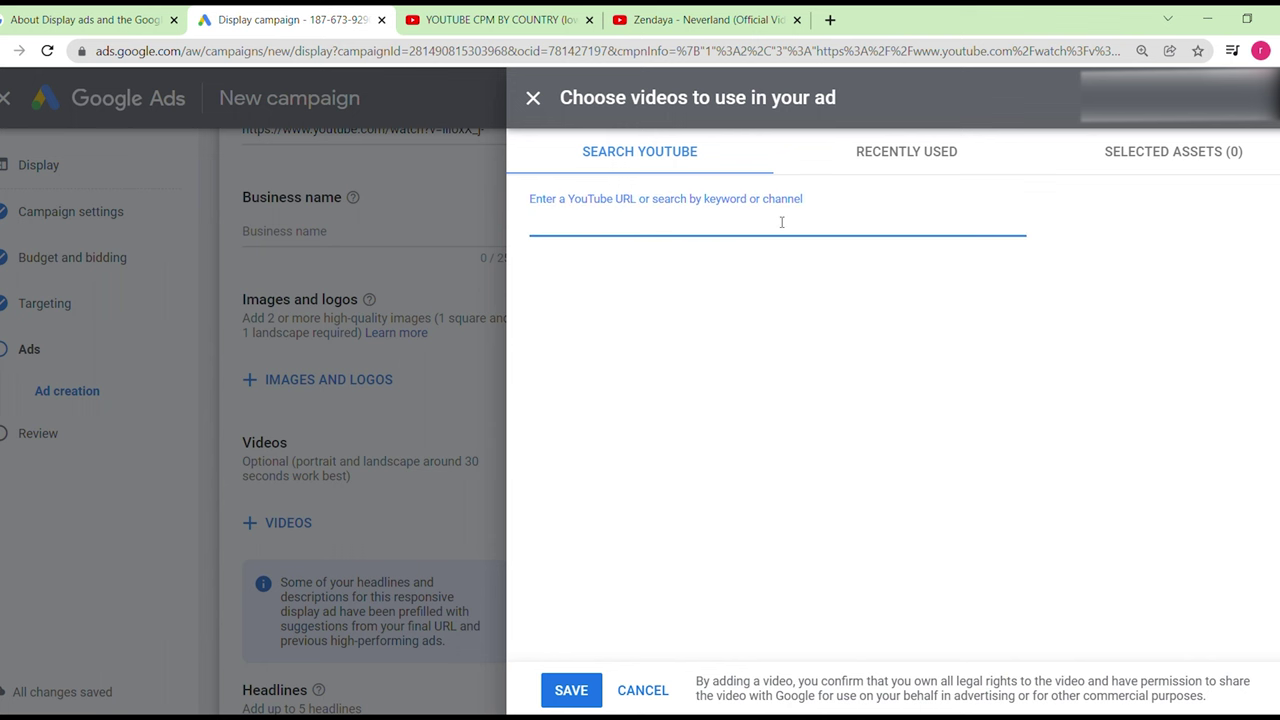
type("cookig")
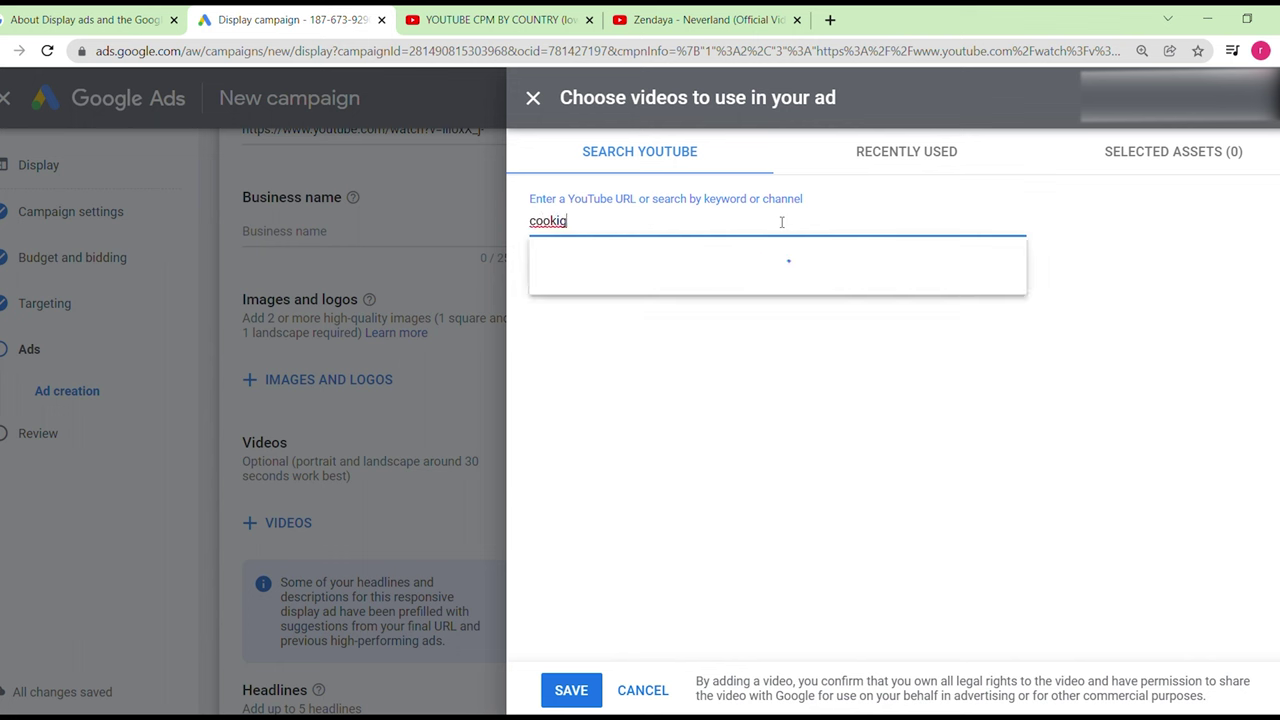
key("BackSpace")
type("ng")
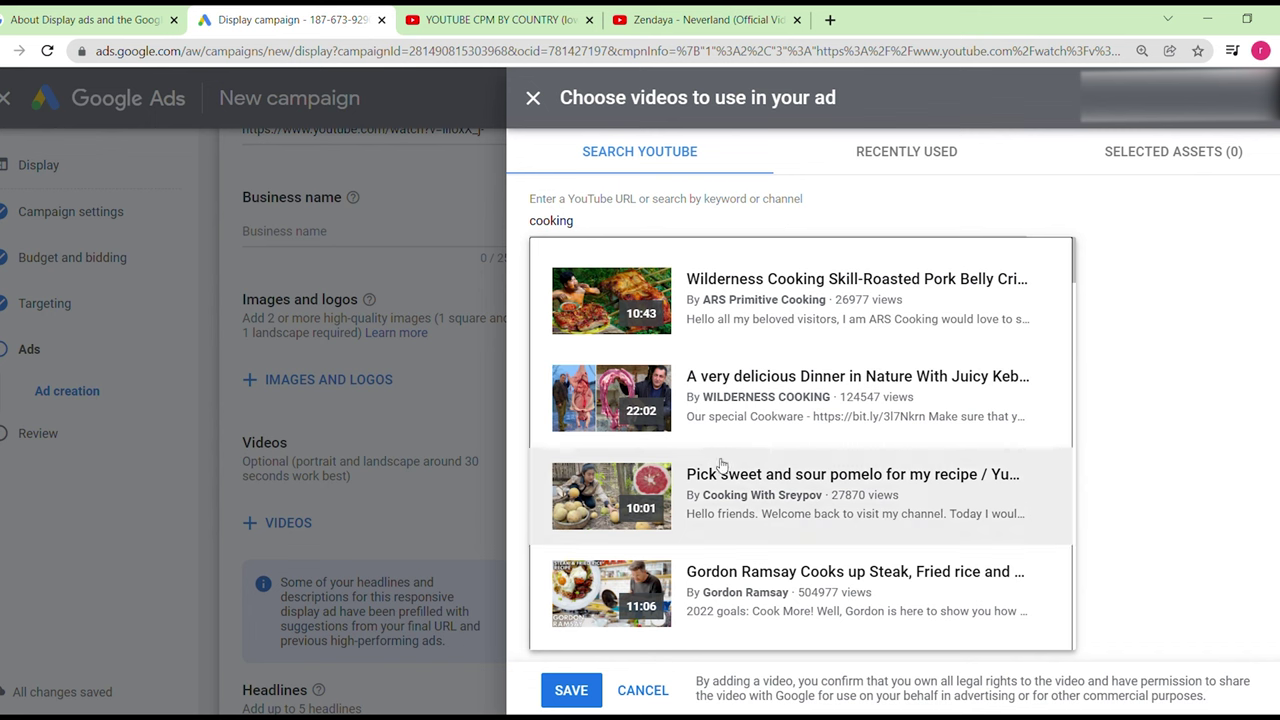
left_click(766, 507)
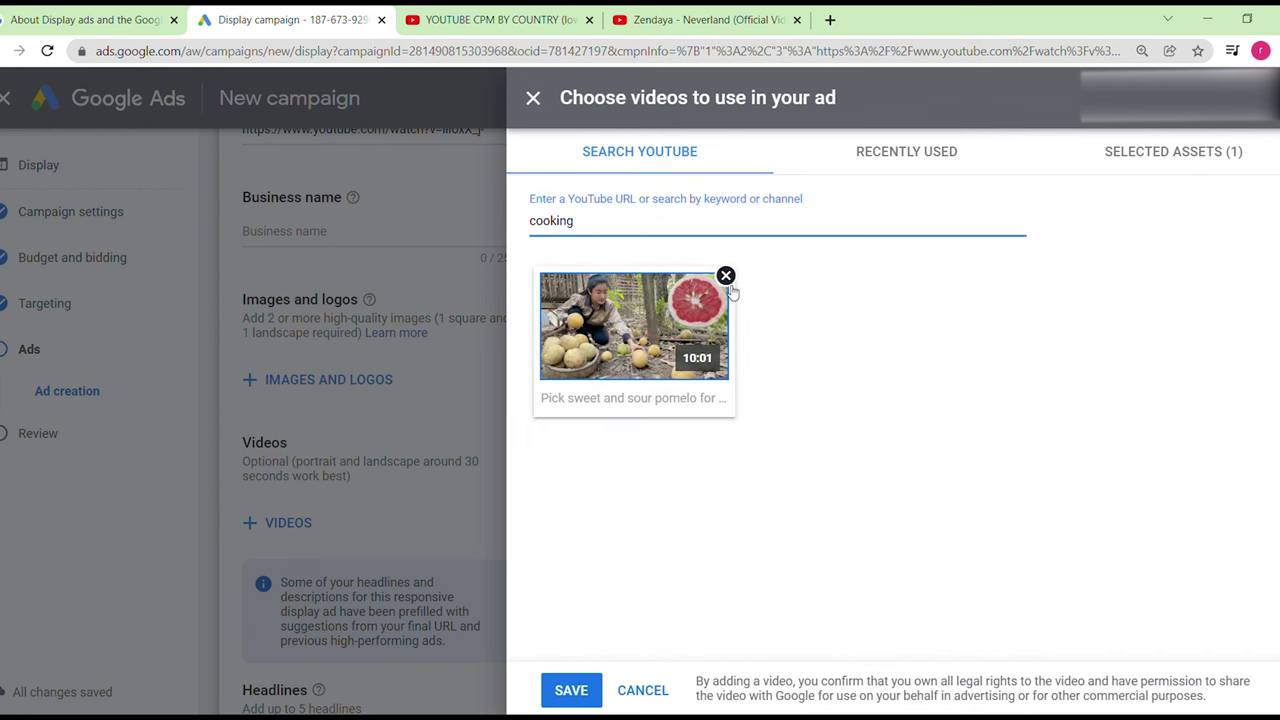
Step: Remove the chosen pomelo recipe video and cancel the video selection
left_click(726, 278)
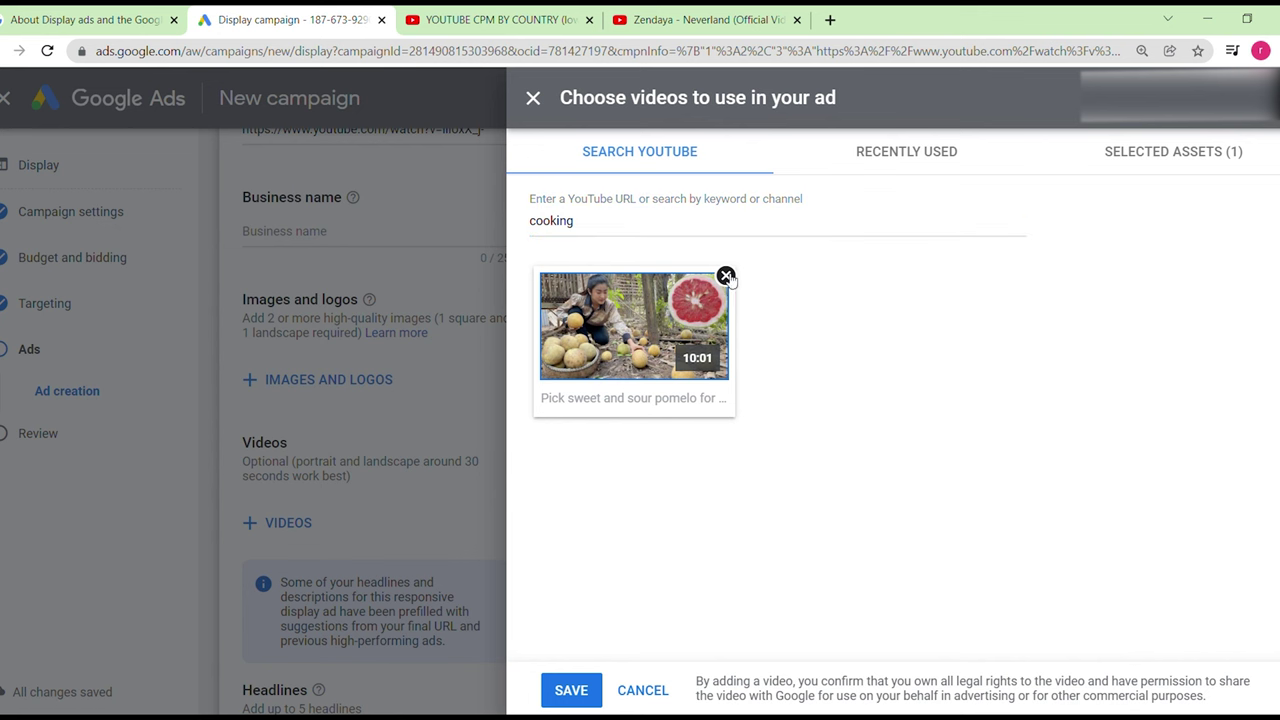
mouse_move(730, 287)
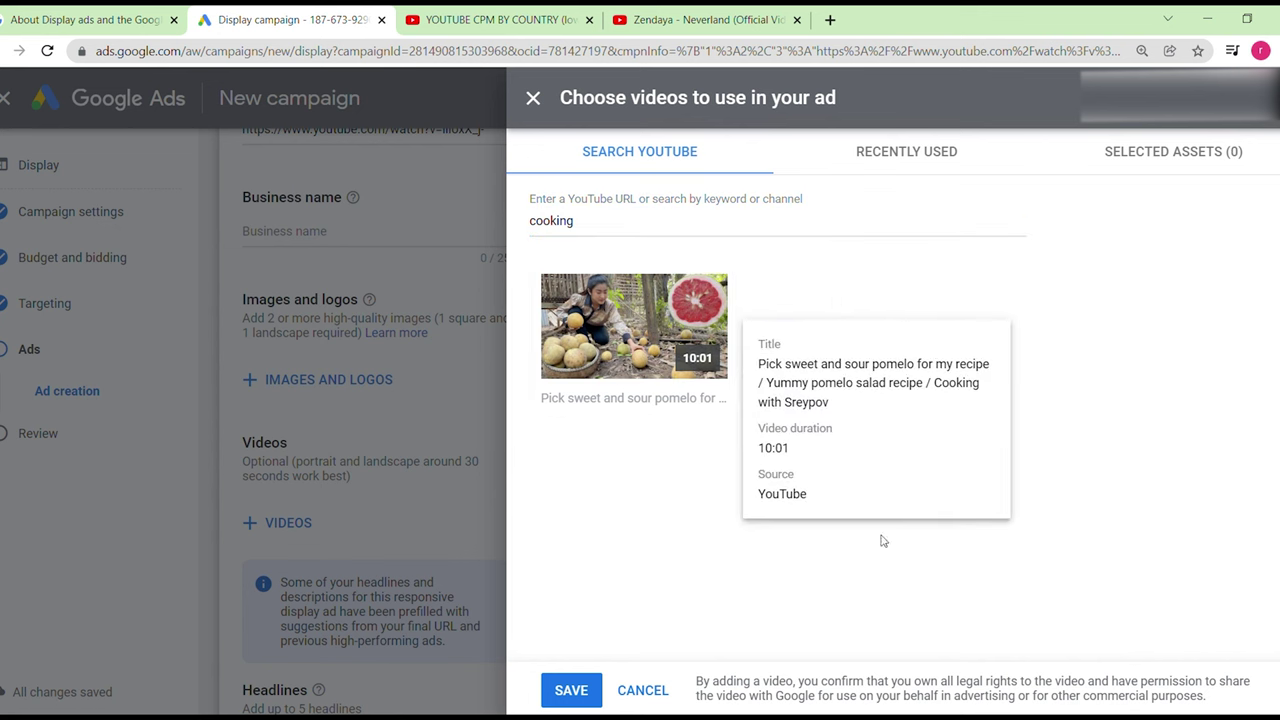
left_click(645, 690)
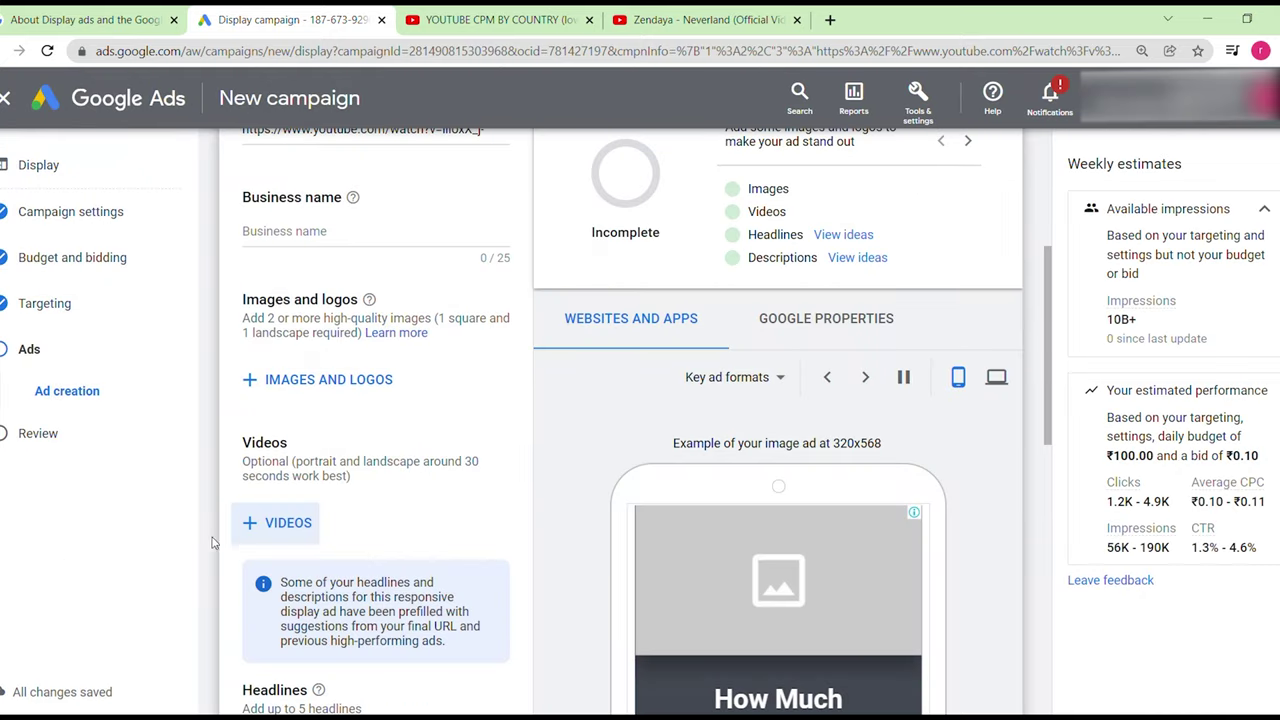
Step: Replace the prefilled first headline with "idli with sambar and chutney"
scroll(213, 545, "down", 3)
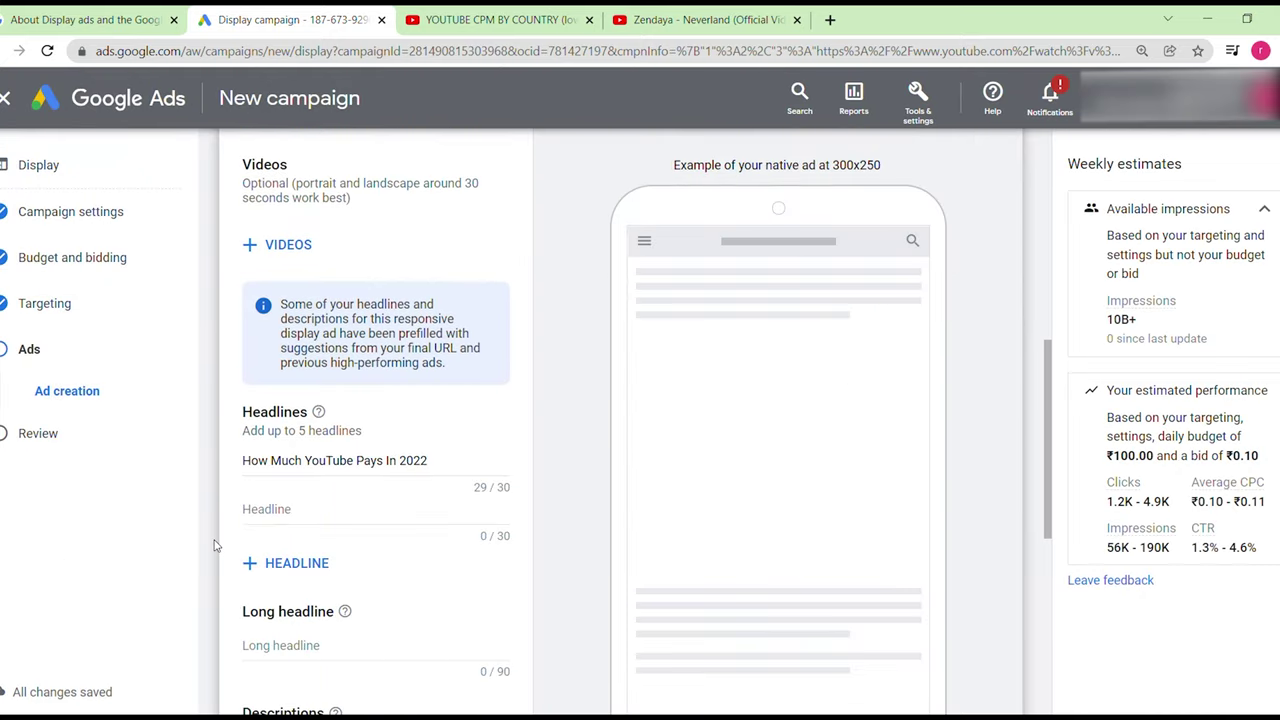
left_click(455, 466)
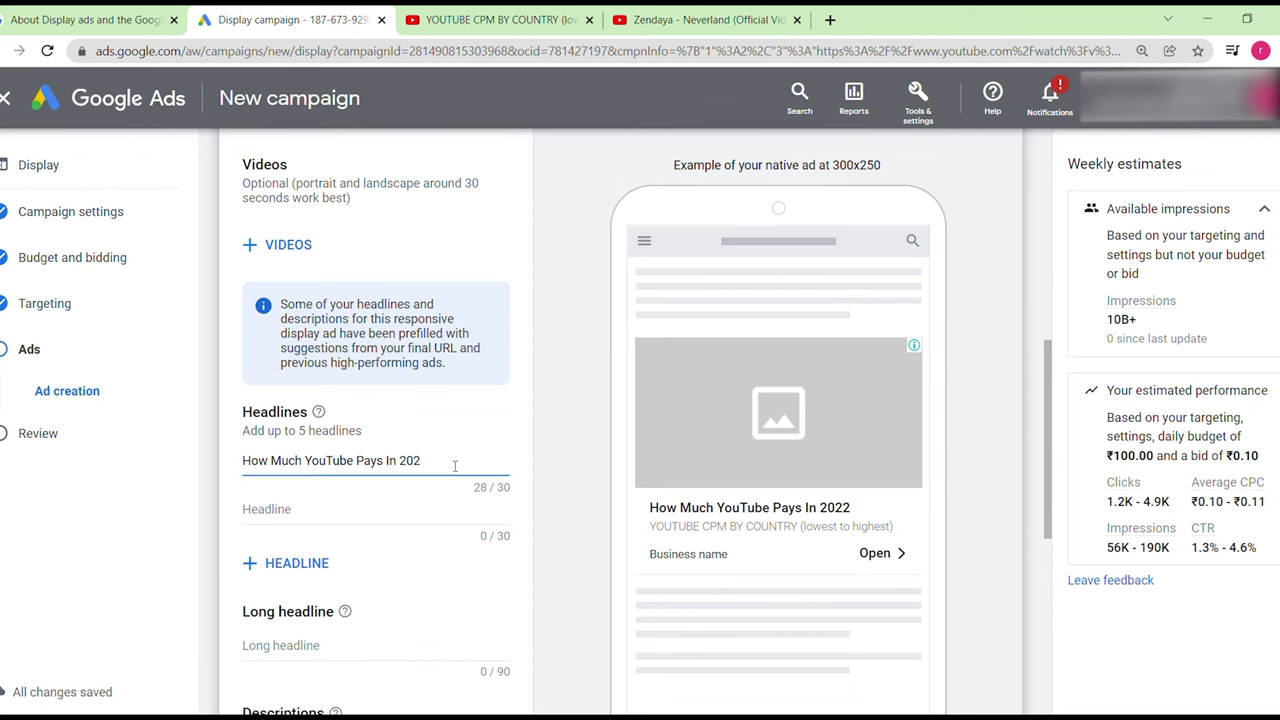
key("BackSpace")
key("BackSpace")
key("BackSpace")
key("BackSpace")
key("BackSpace")
key("BackSpace")
key("BackSpace")
key("BackSpace")
key("BackSpace")
key("BackSpace")
key("BackSpace")
key("BackSpace")
key("BackSpace")
key("BackSpace")
key("BackSpace")
key("BackSpace")
key("BackSpace")
key("BackSpace")
key("BackSpace")
key("BackSpace")
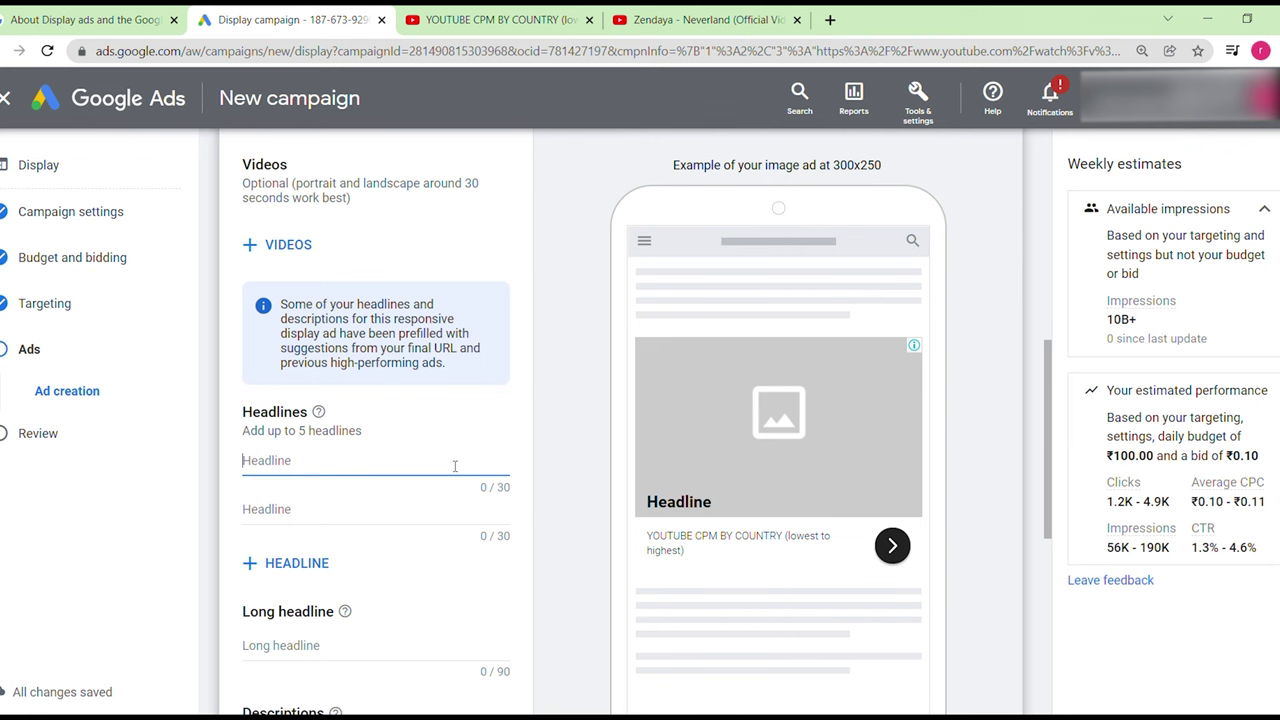
type("idli with sa")
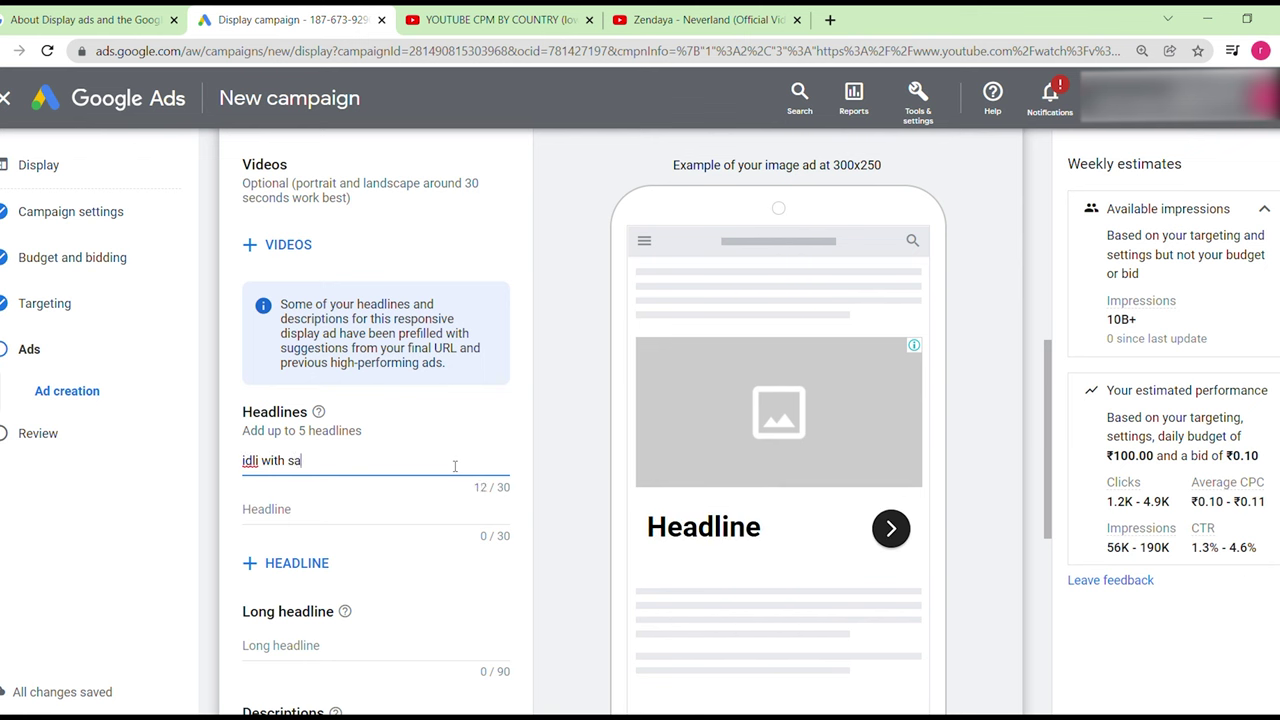
type("mbar and v")
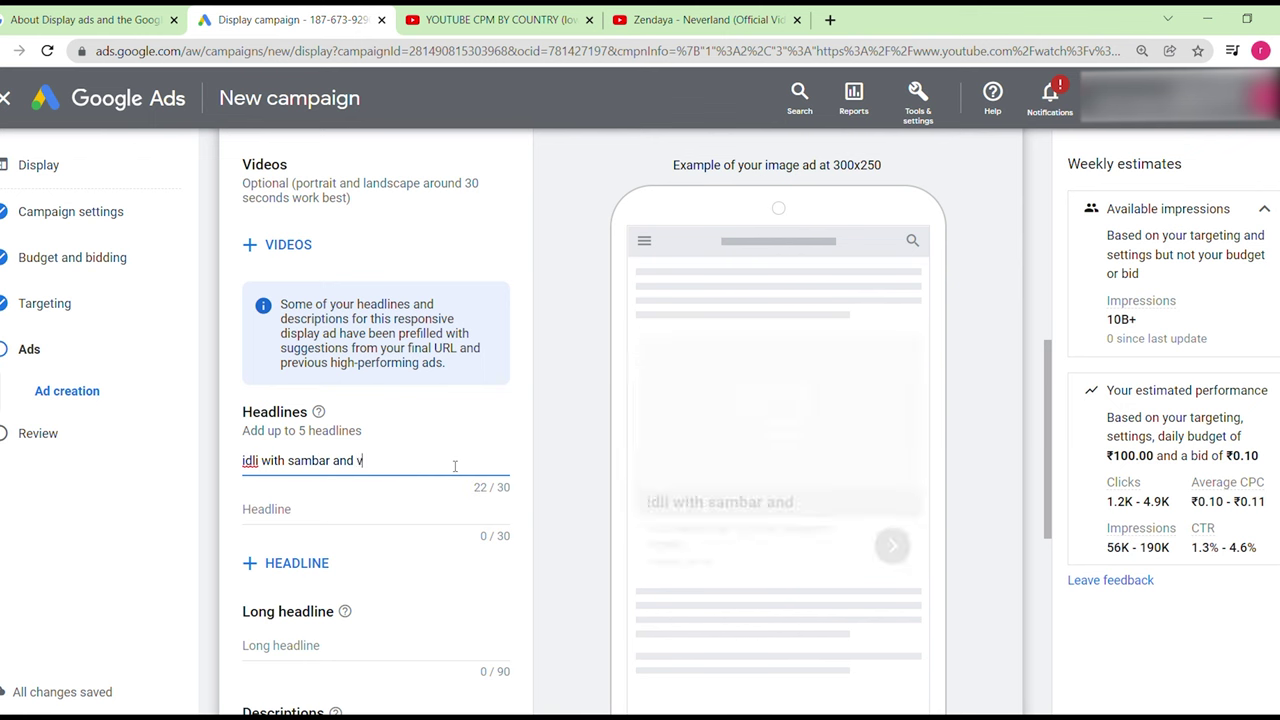
key("BackSpace")
type("c")
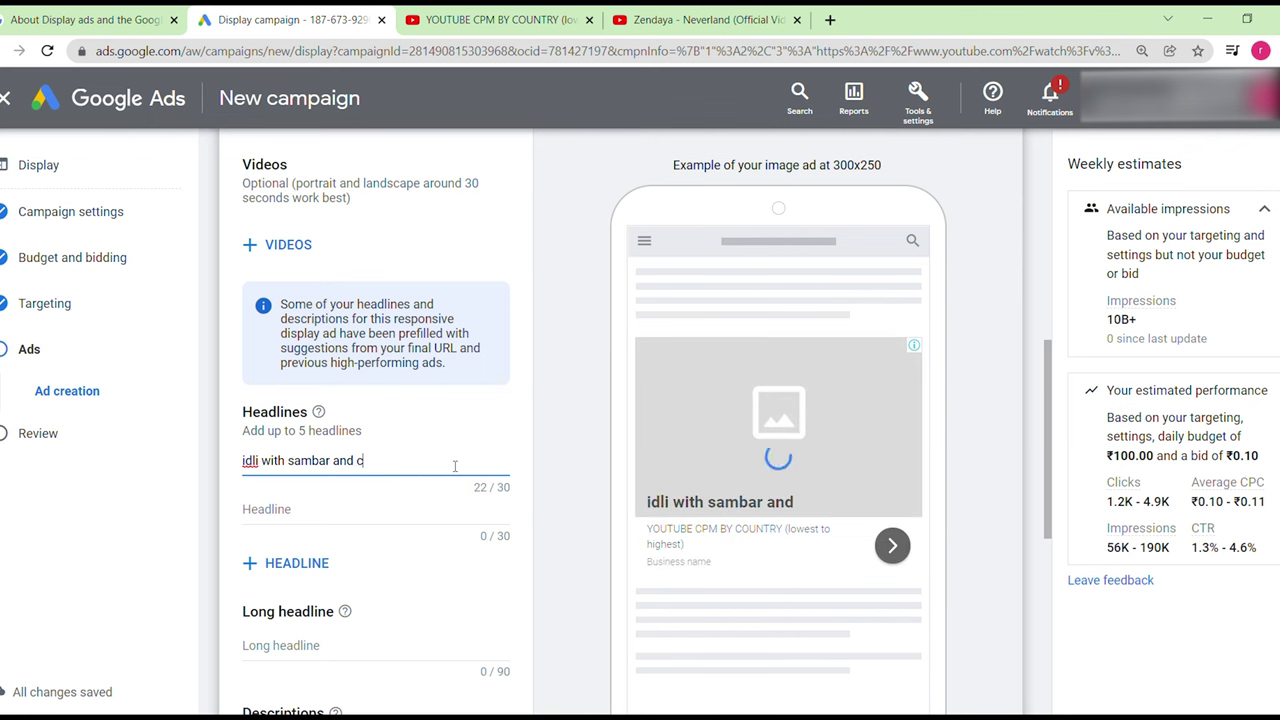
type("hutney")
left_click(299, 511)
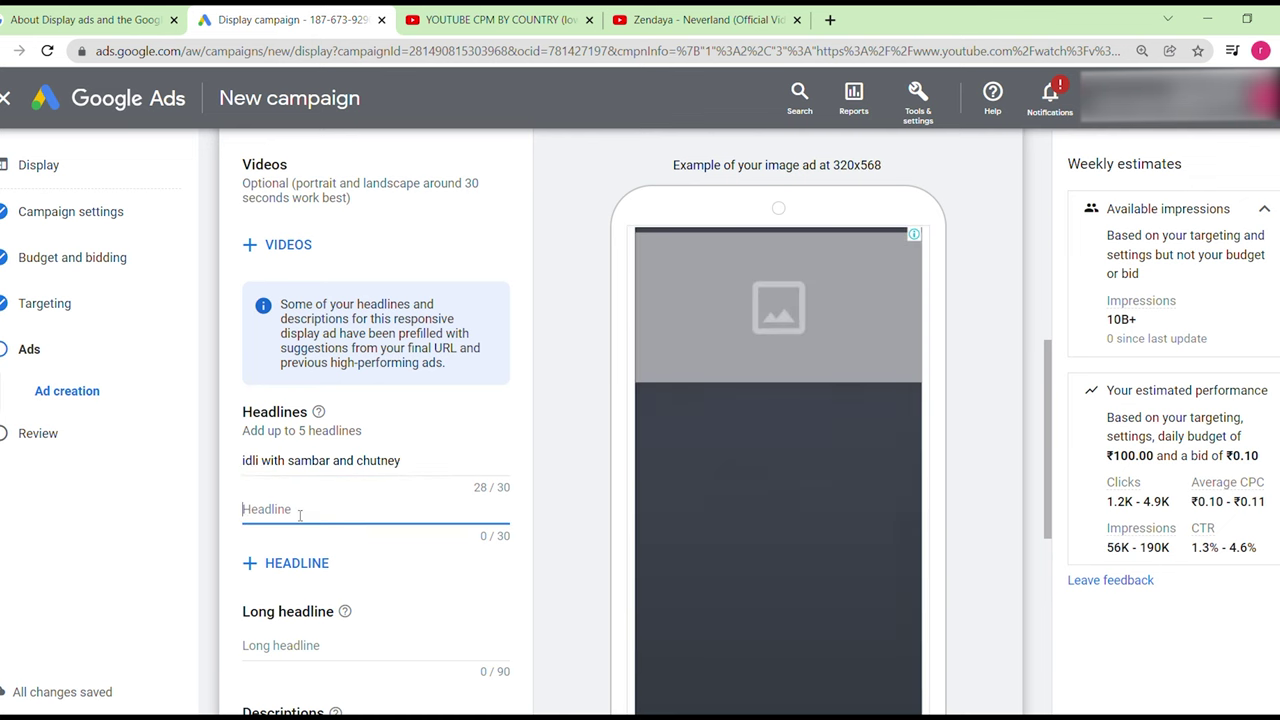
Step: Enter "how to make idli in minutes" as the ad's second headline
type("how")
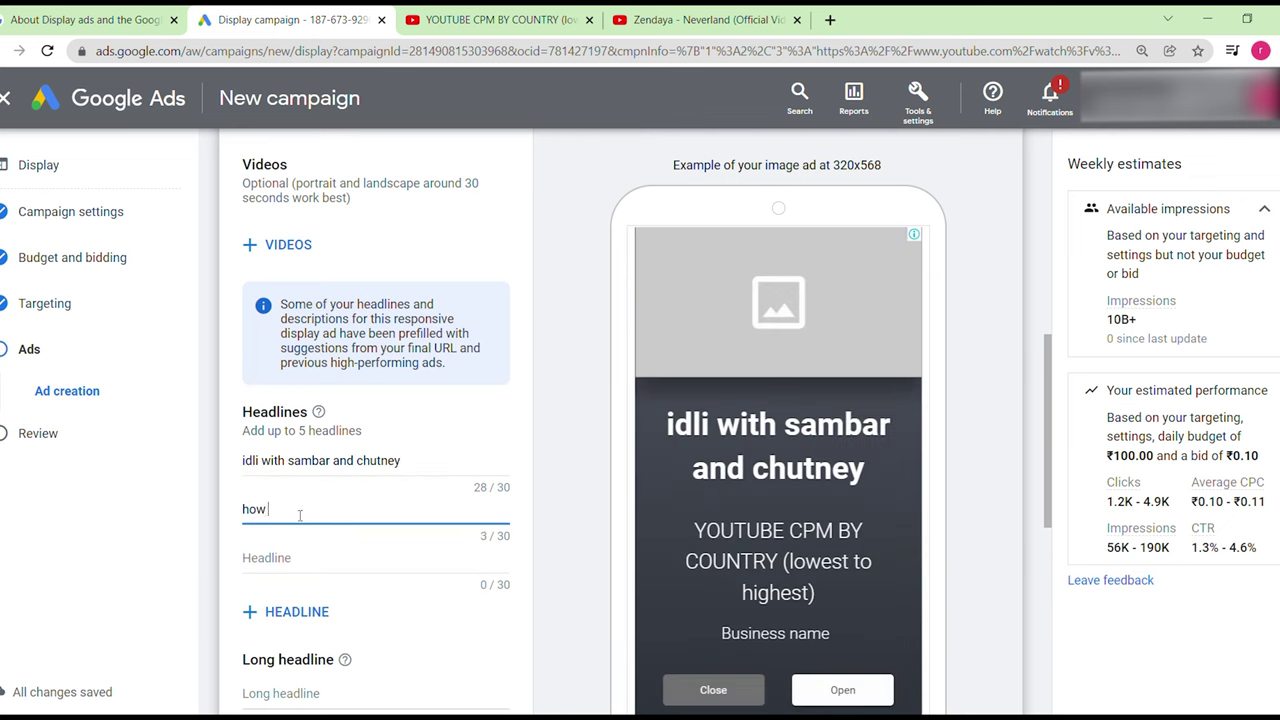
type(" to make ")
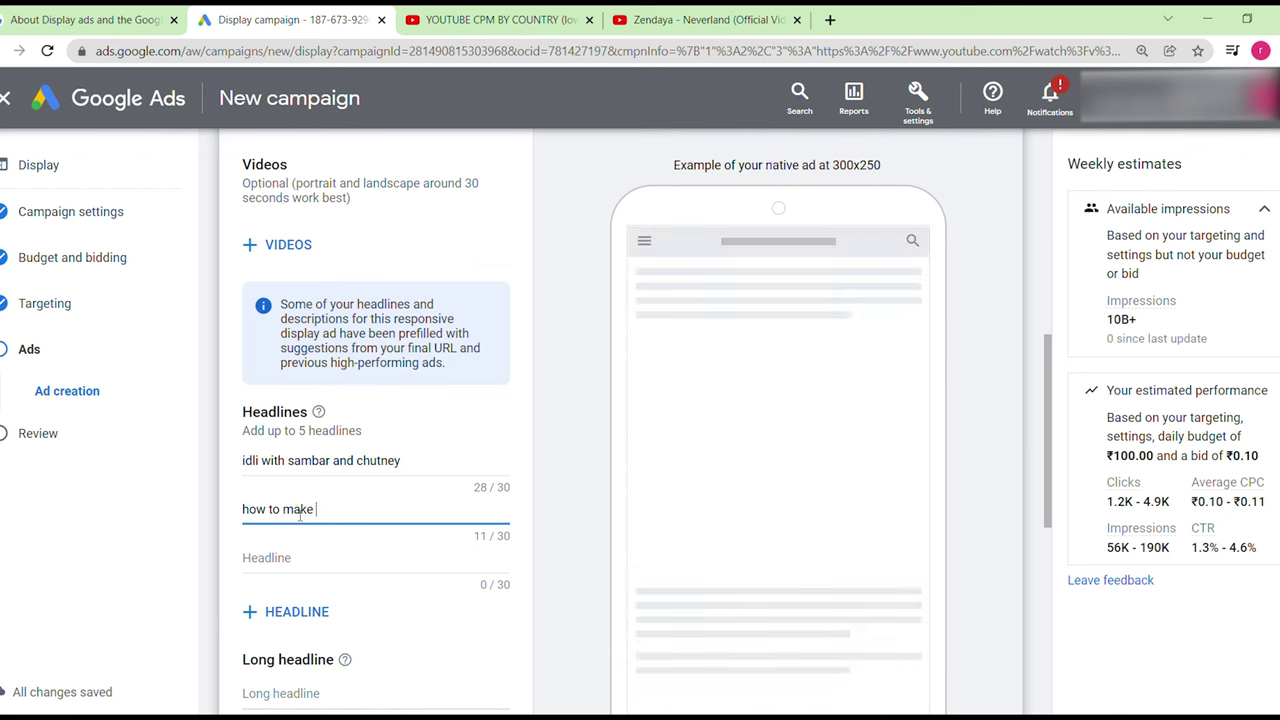
type("idli")
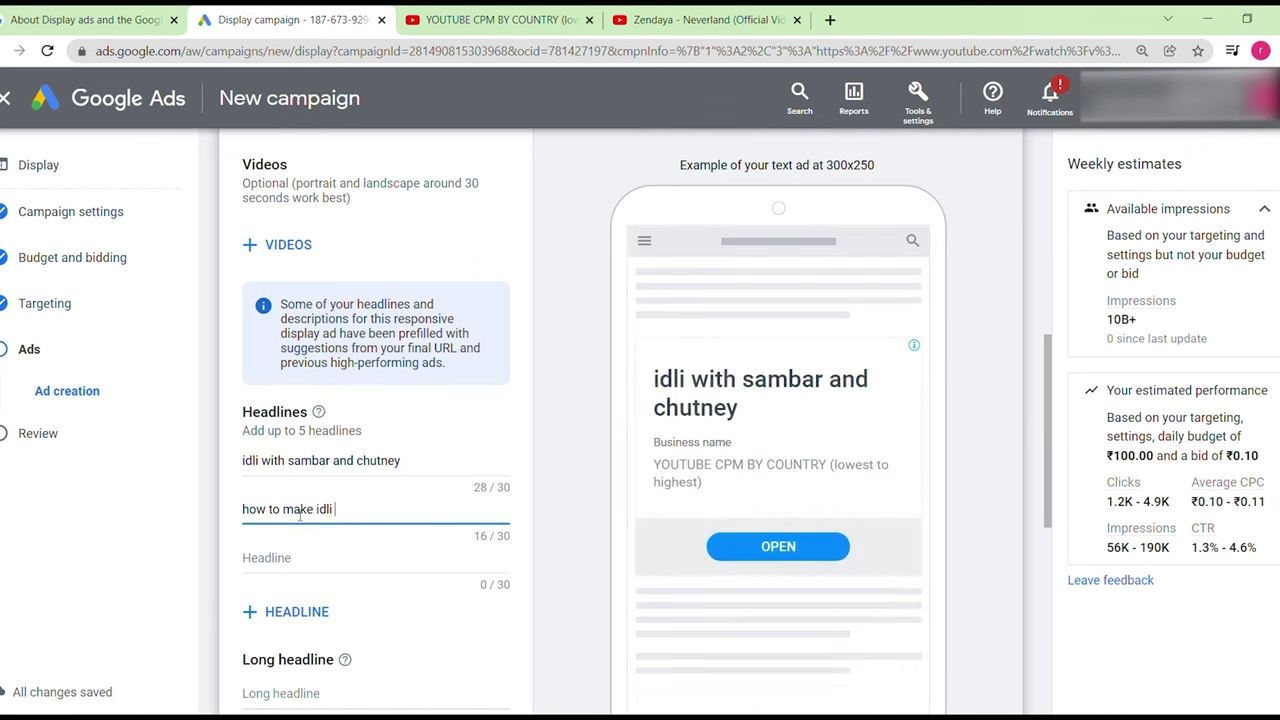
type(" in minutes")
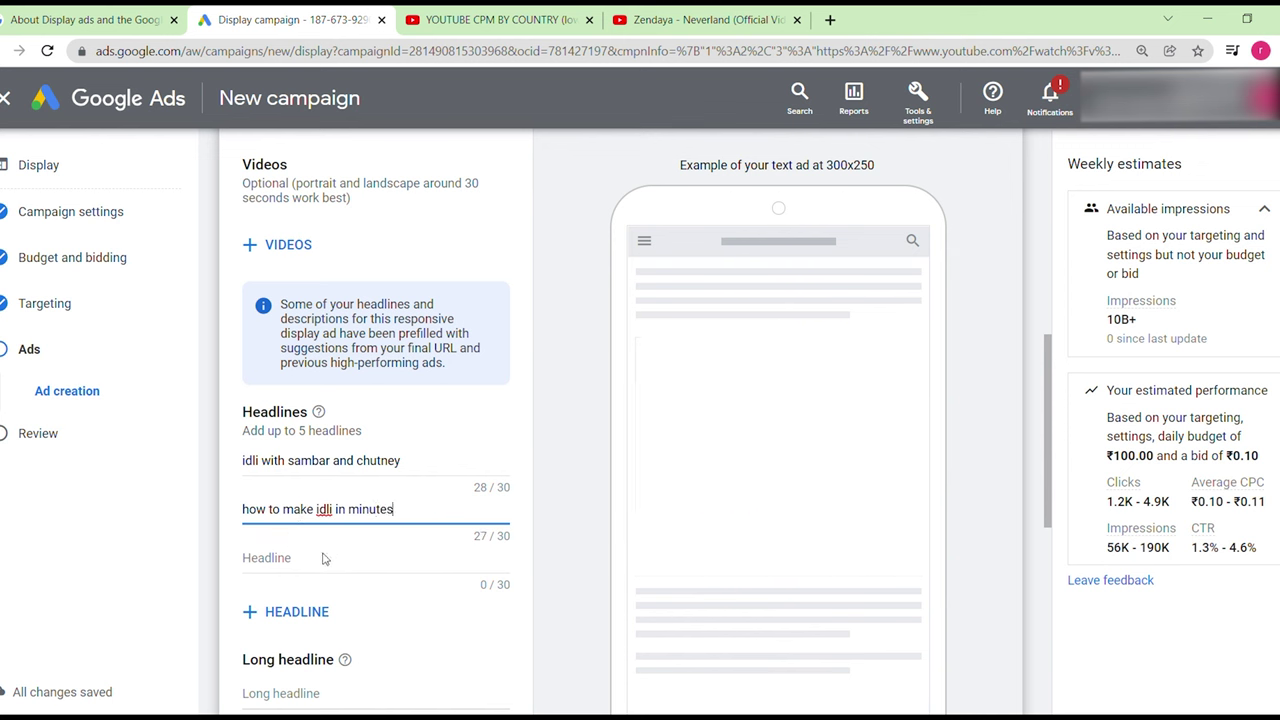
Step: Enter "how to make south indian recipes" as the ad's third headline
left_click(316, 567)
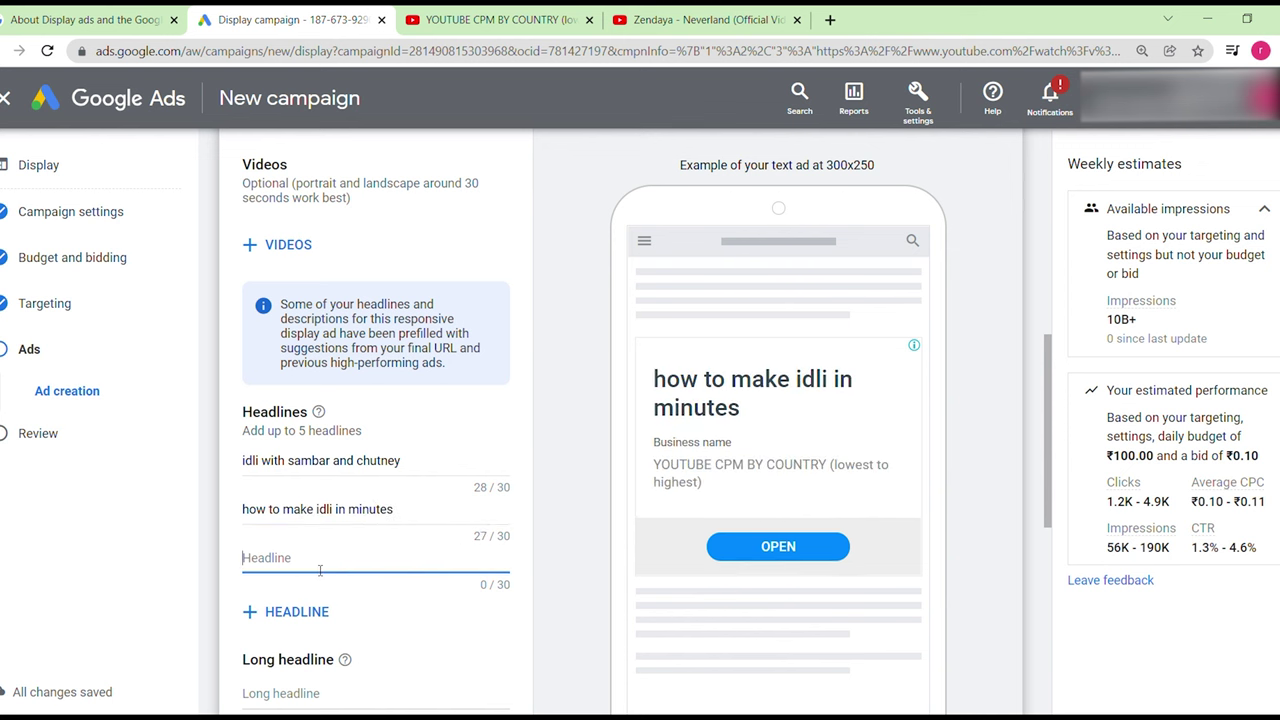
type("how to make")
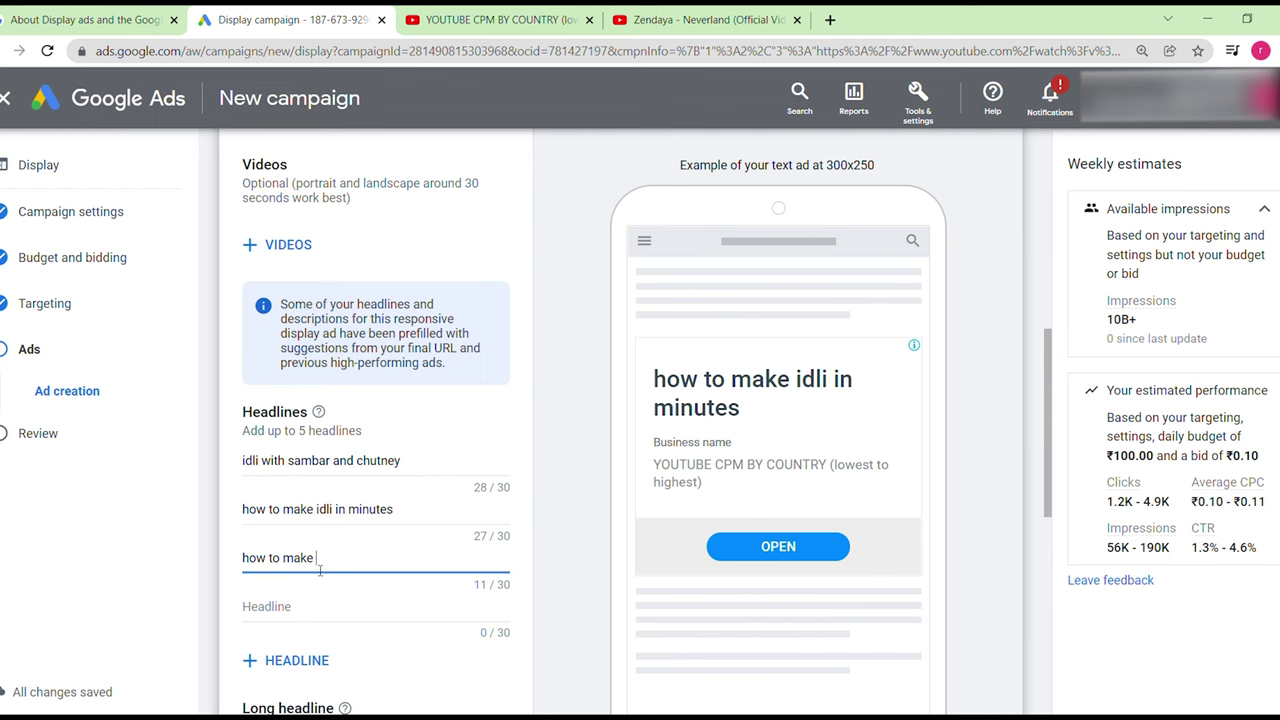
type("south i")
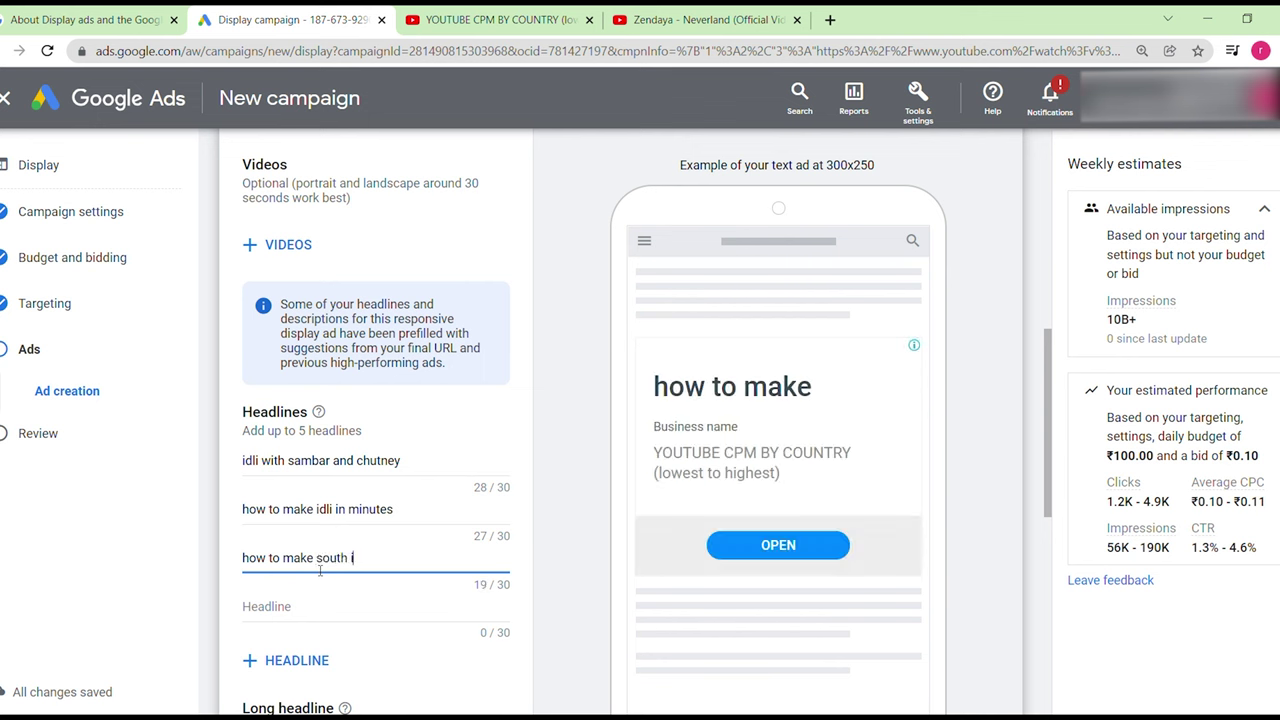
type("ndian r")
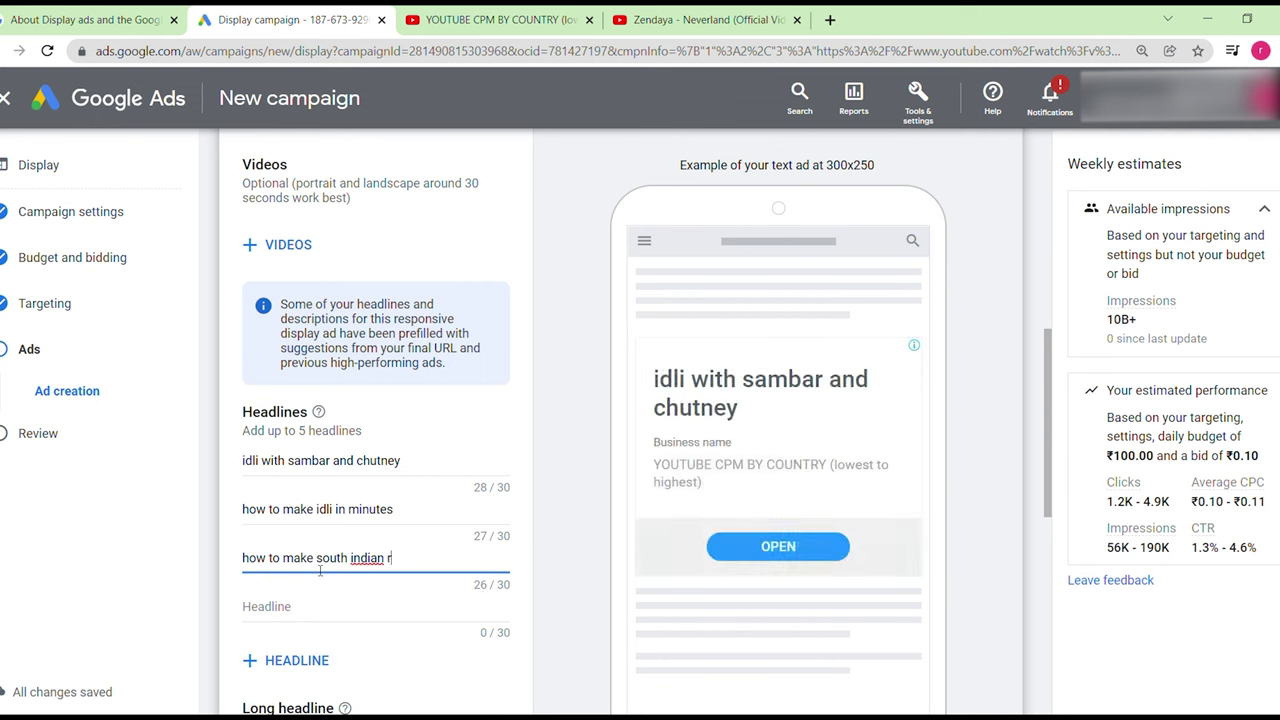
type("ecipes")
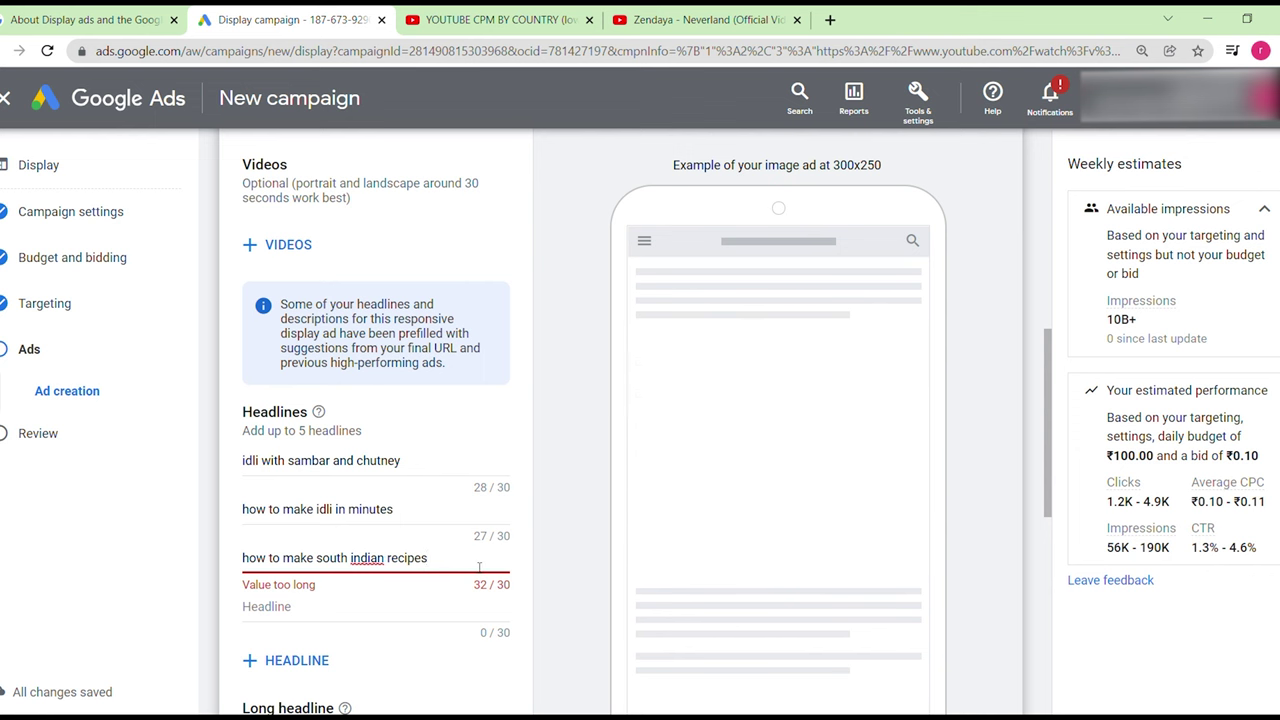
key("BackSpace")
key("BackSpace")
key("BackSpace")
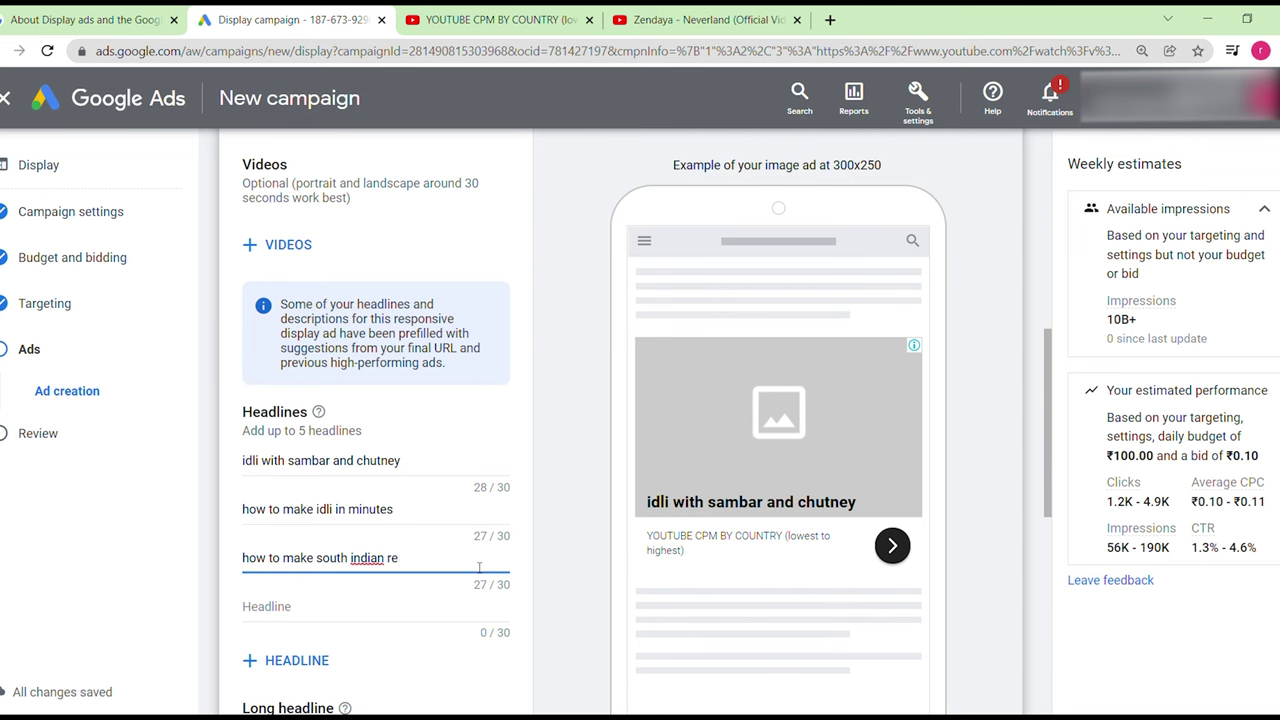
type("pes")
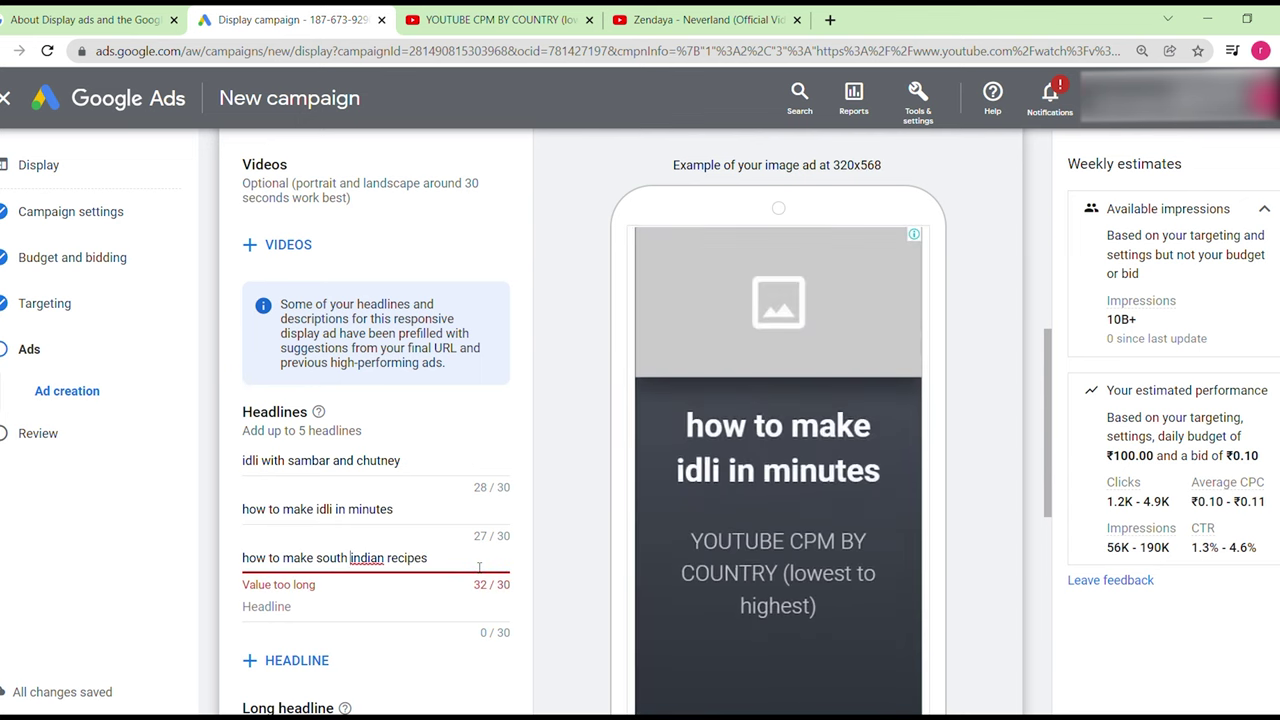
Step: Shorten the third headline by removing the word "south"
key("Left")
key("Left")
key("Left")
key("Left")
key("Left")
key("Left")
key("Left")
key("Left")
key("Left")
key("Left")
key("Left")
key("Left")
key("Left")
key("Left")
key("Left")
key("BackSpace")
key("BackSpace")
key("BackSpace")
key("BackSpace")
key("BackSpace")
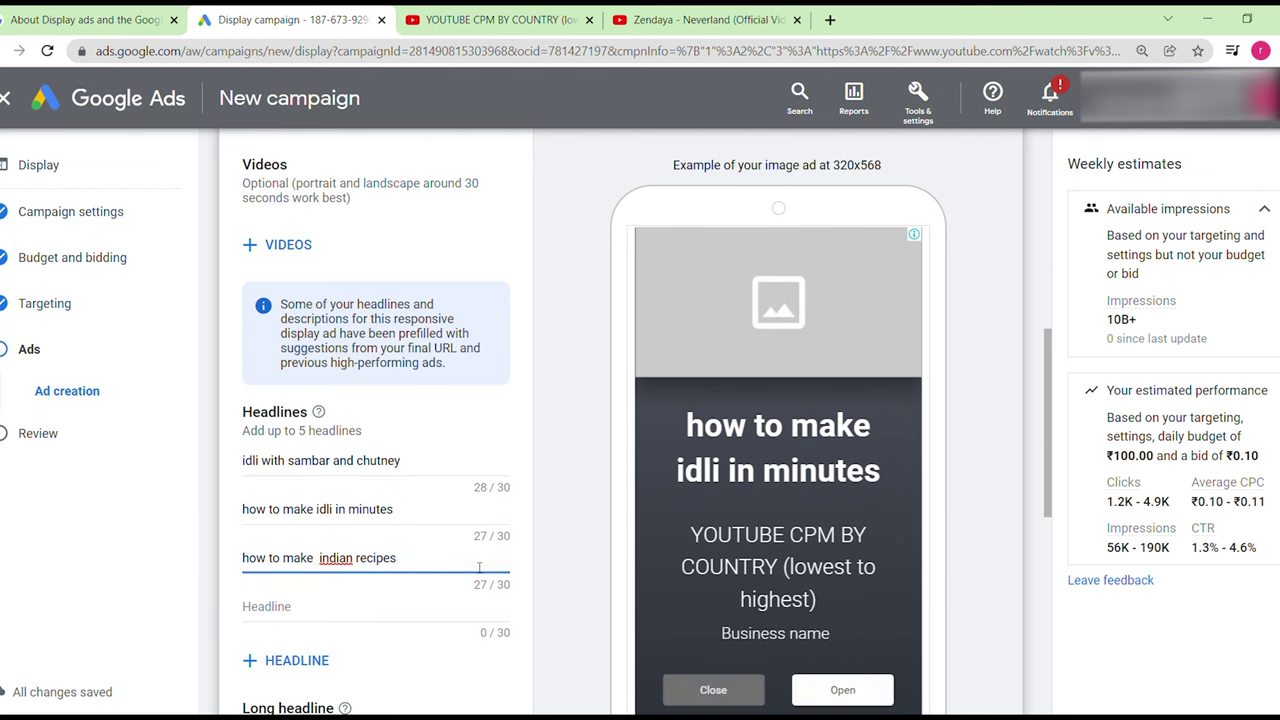
Step: Enter "yutube cooking videos" as the ad's fourth headline
left_click(323, 612)
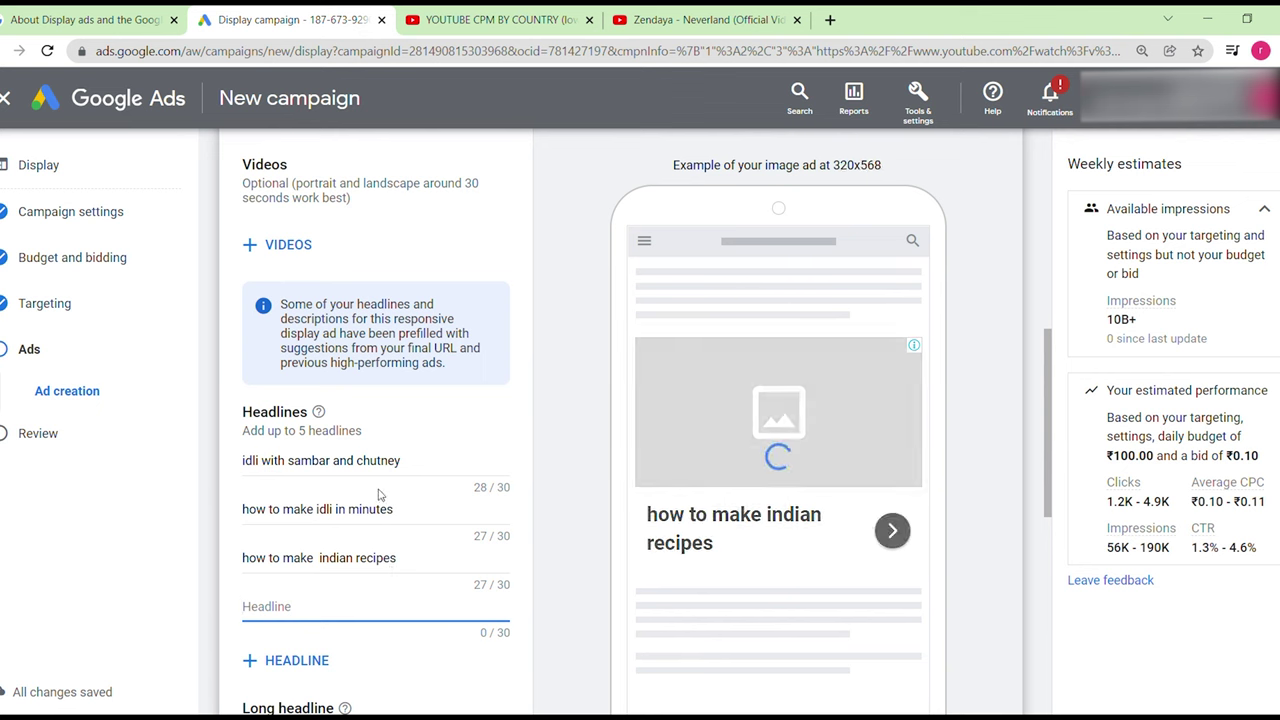
left_click(210, 568)
scroll(210, 568, "up", 3)
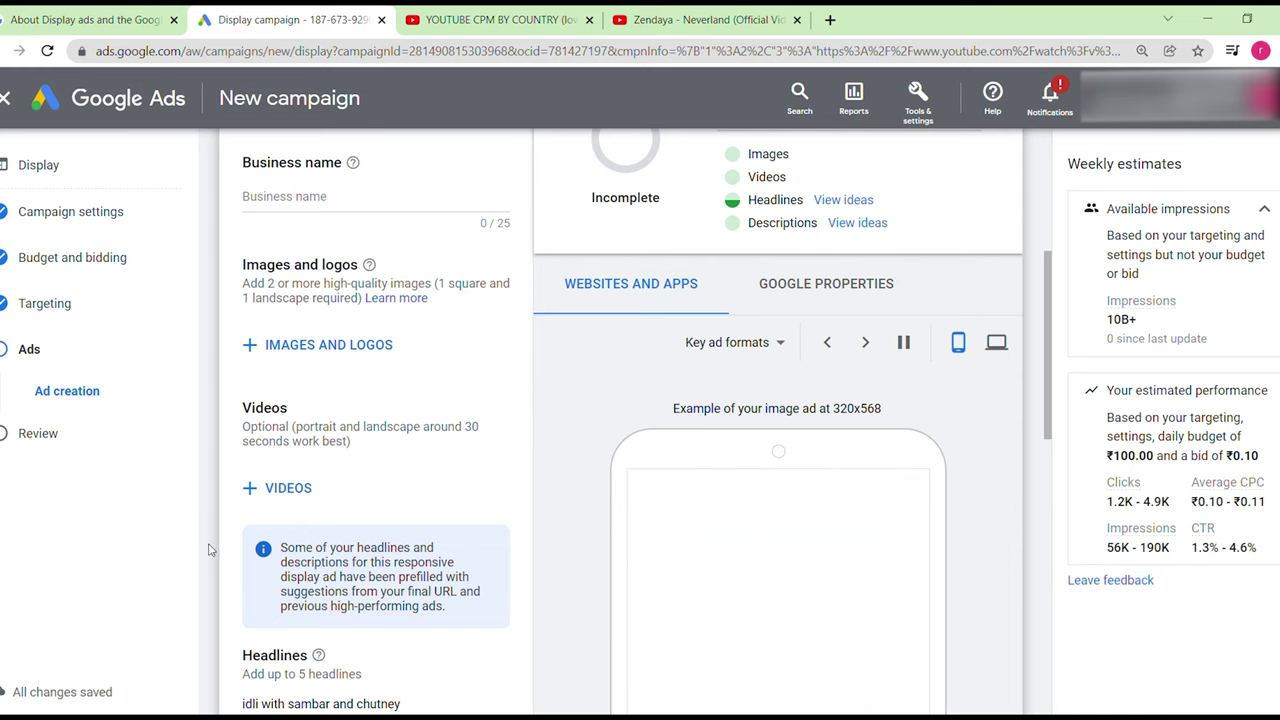
scroll(210, 549, "down", 2)
scroll(210, 549, "down", 4)
left_click(322, 368)
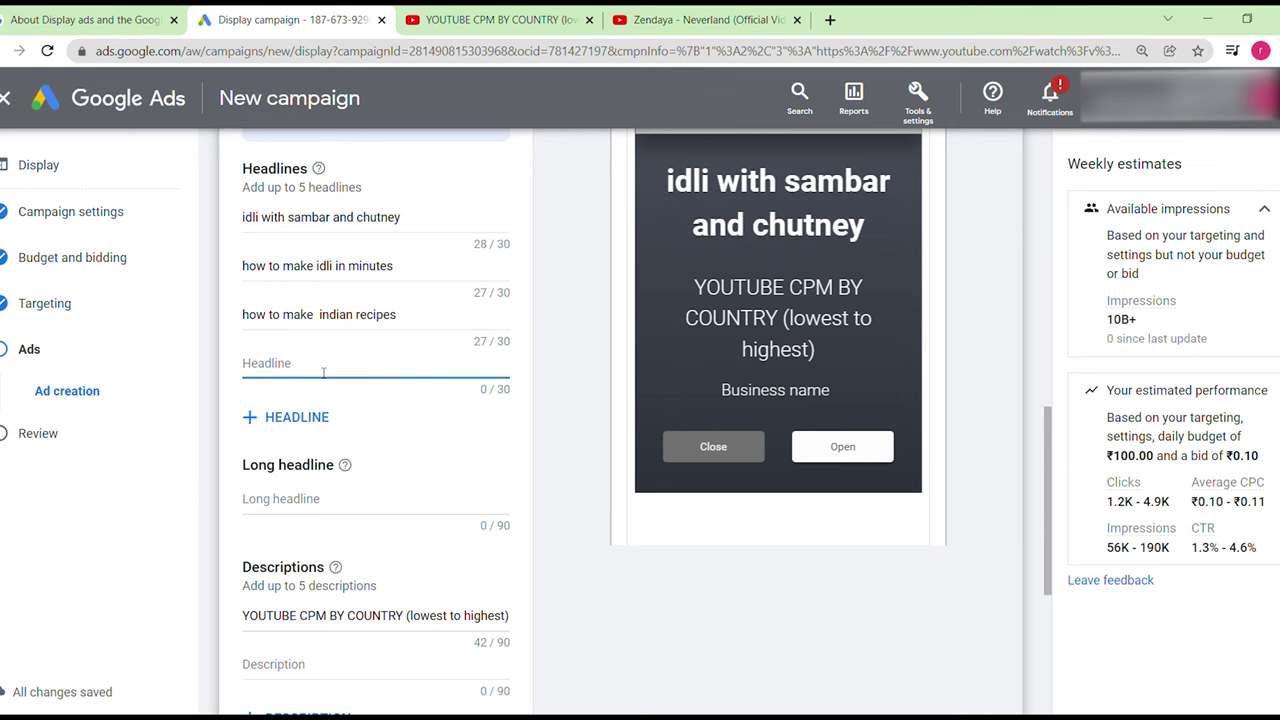
type("youtub")
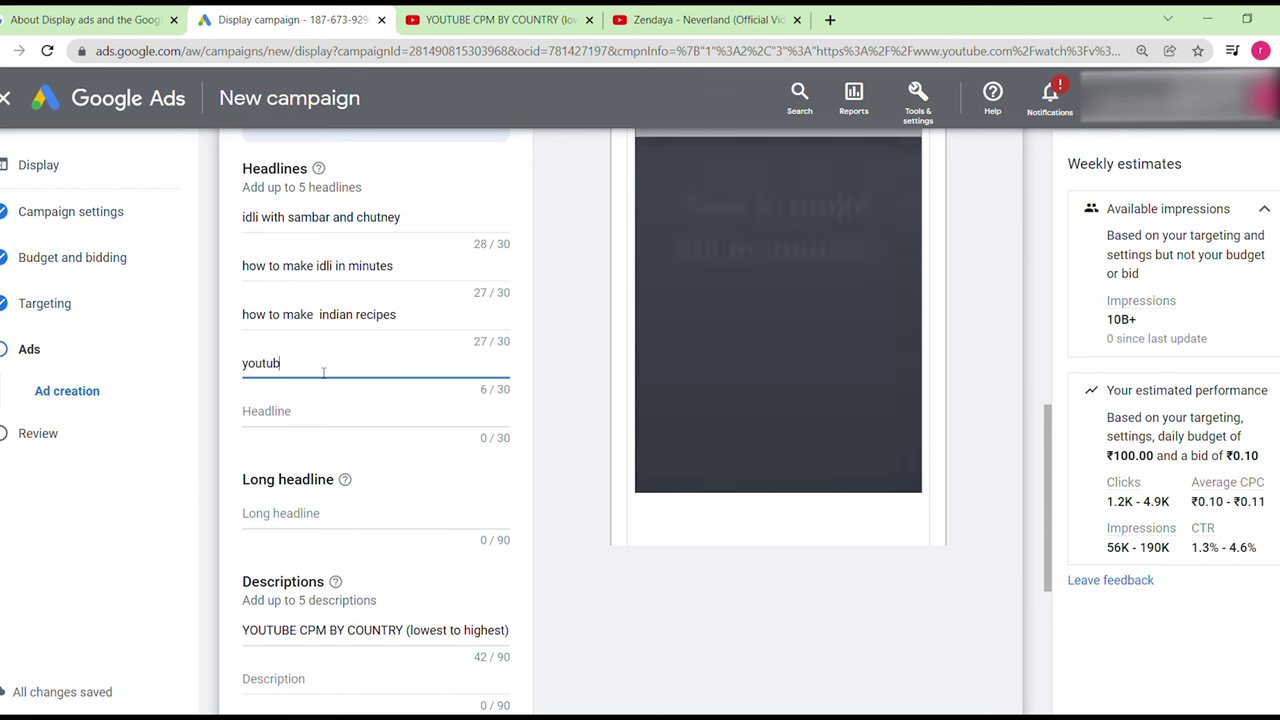
type("e cookin")
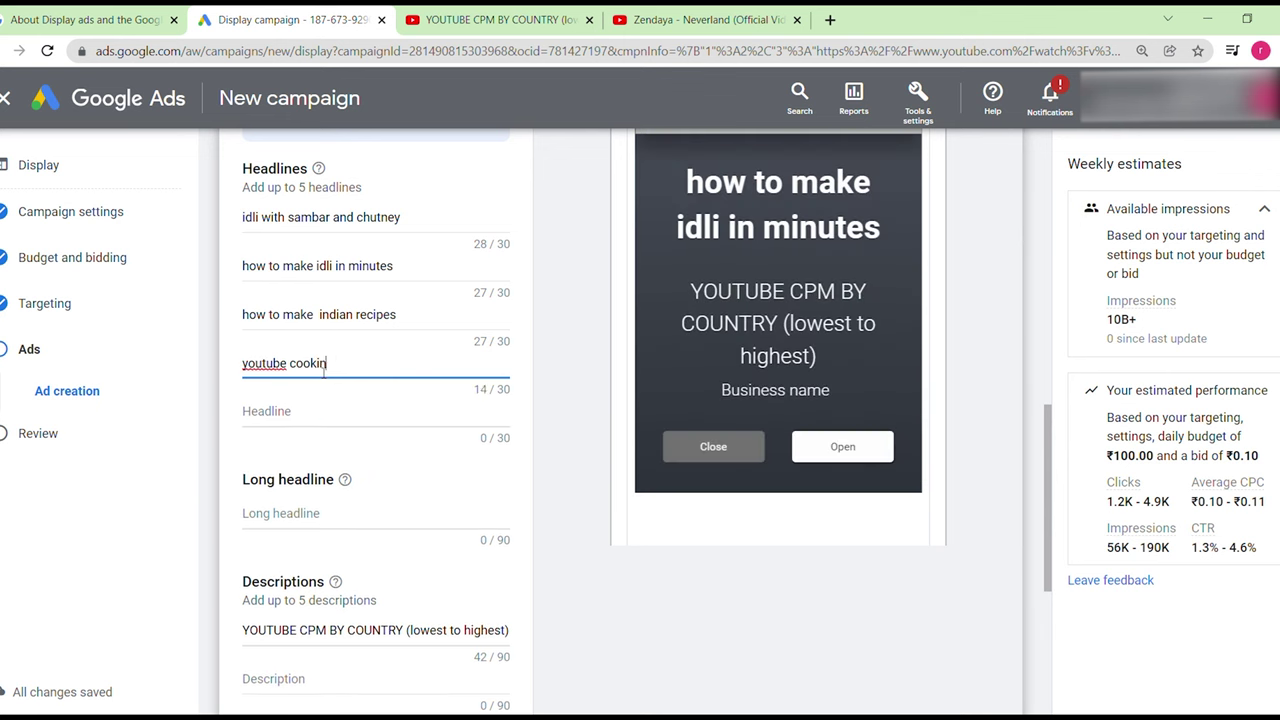
type("g videos")
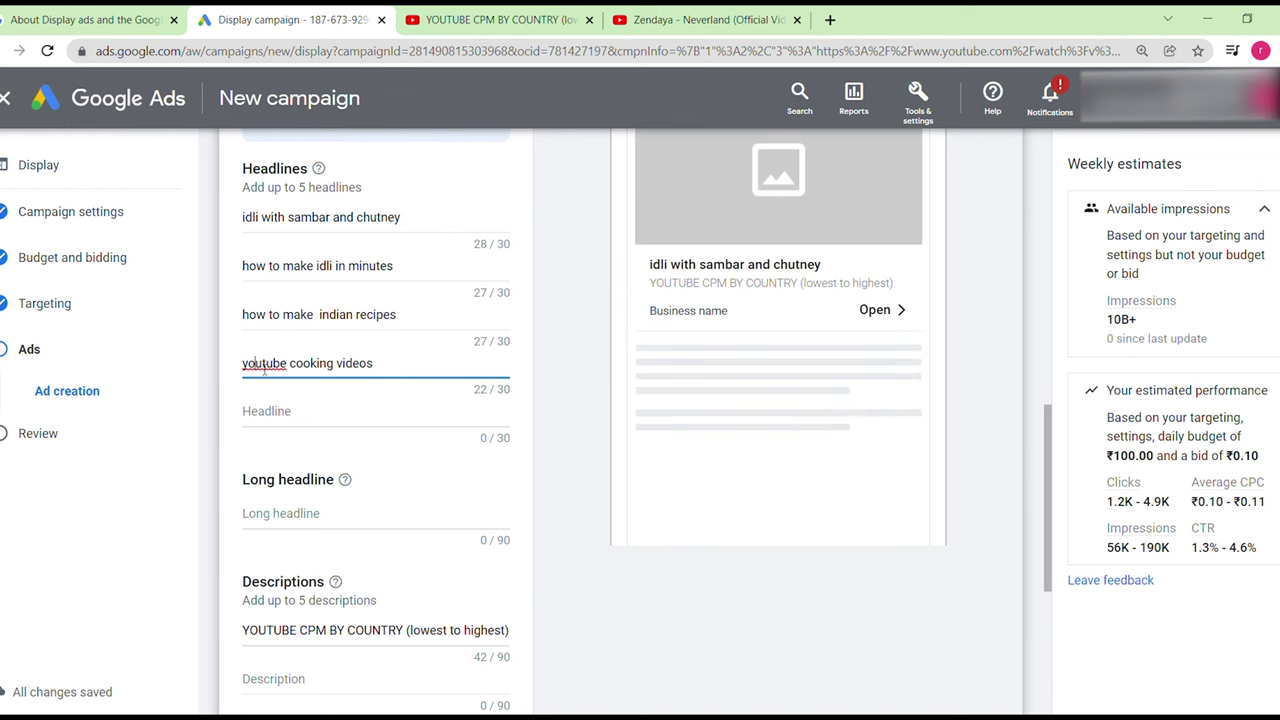
key("BackSpace")
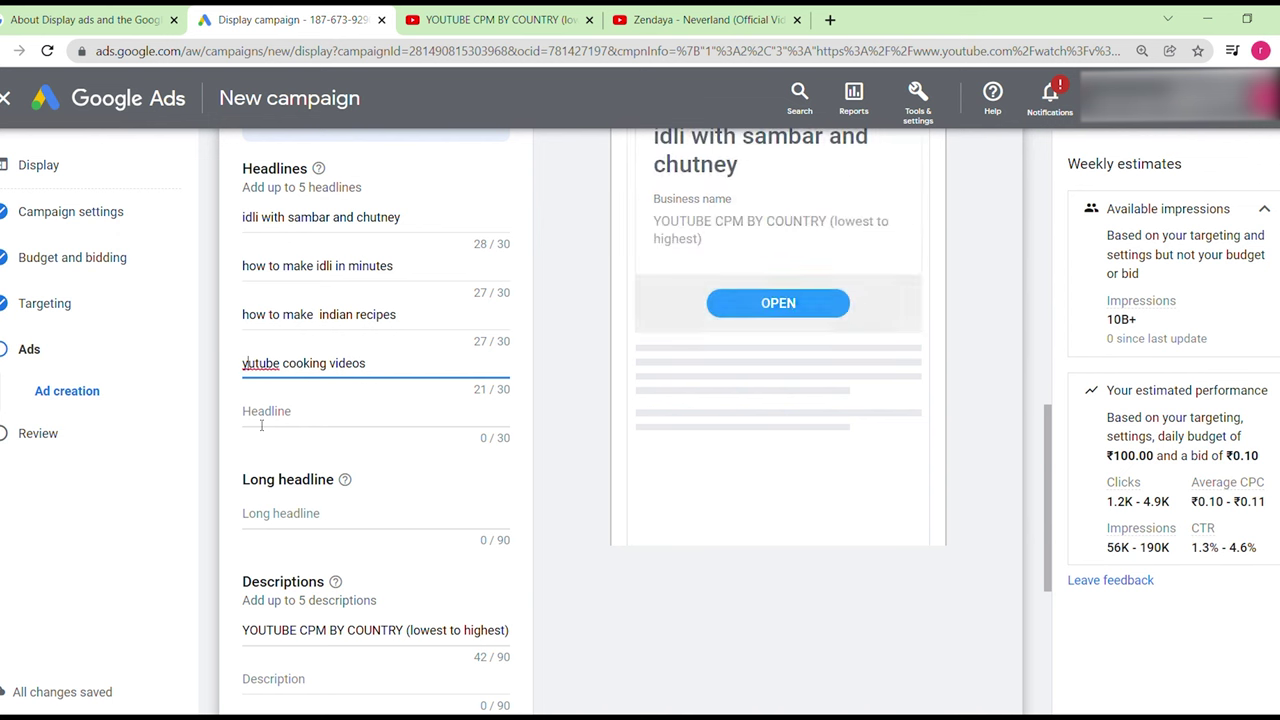
Step: Enter "cooking south indian recipes" as the ad's fifth headline
left_click(299, 415)
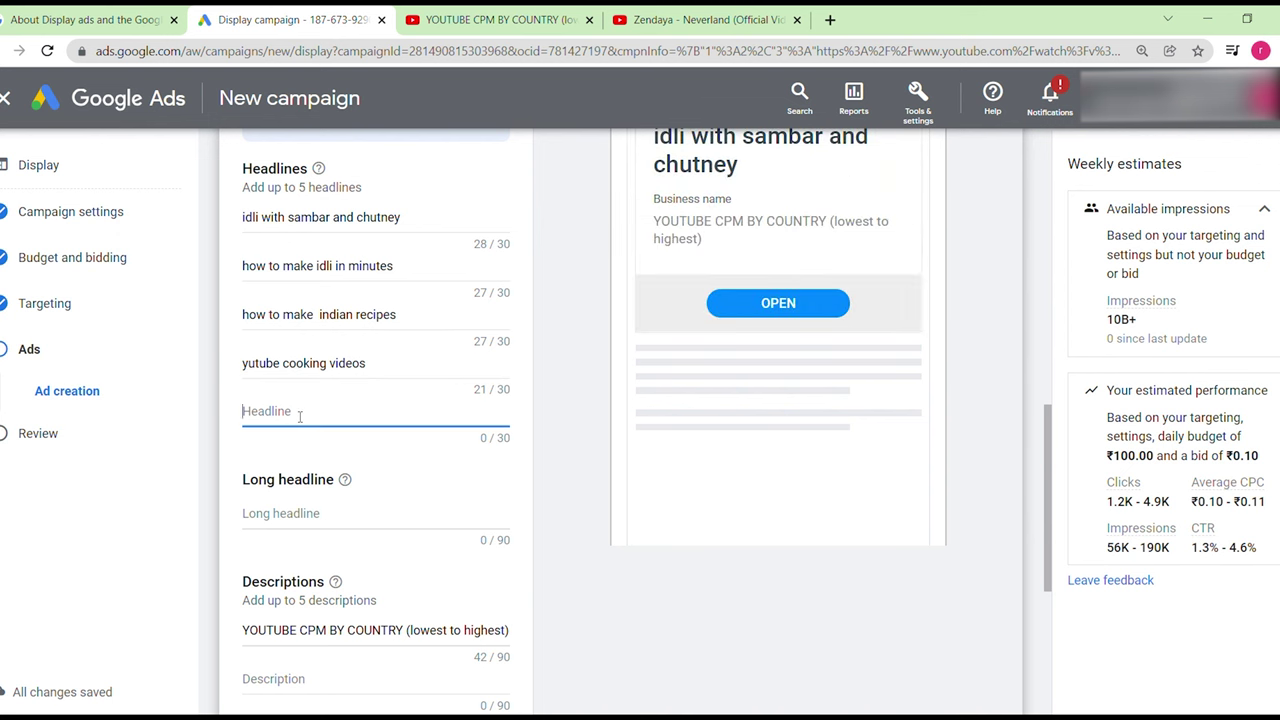
type("cooking south")
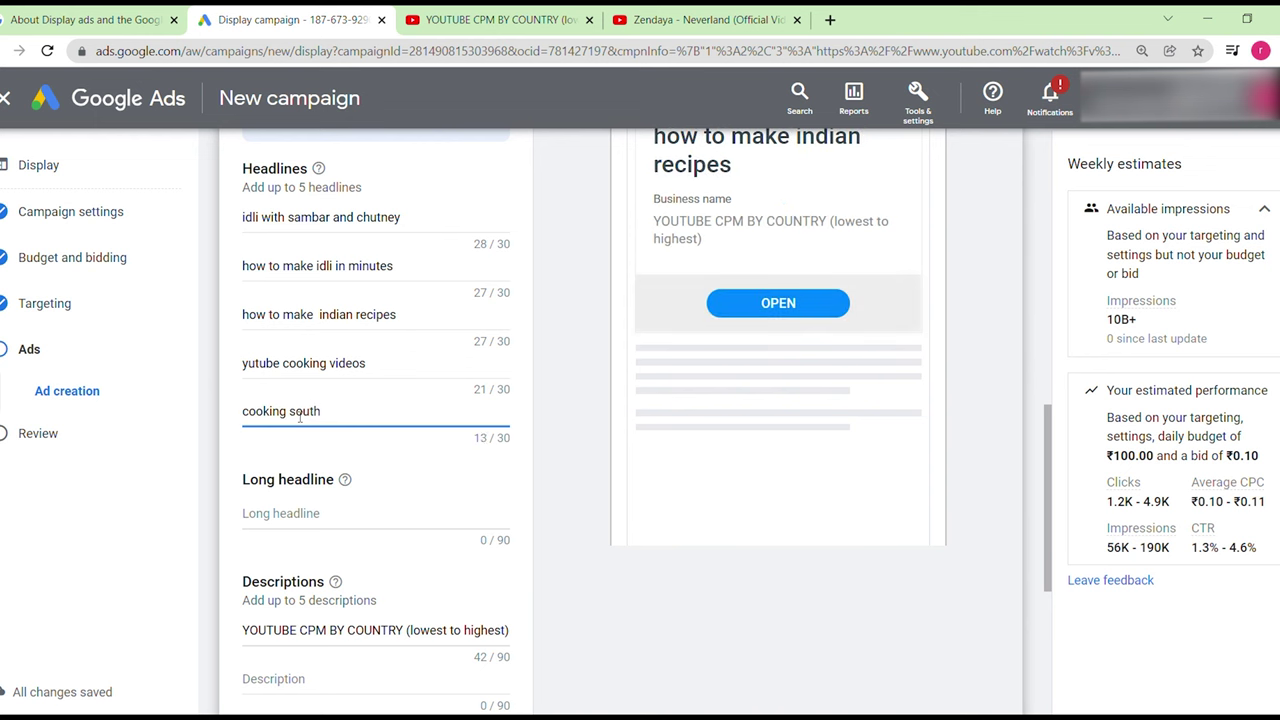
type(" ind")
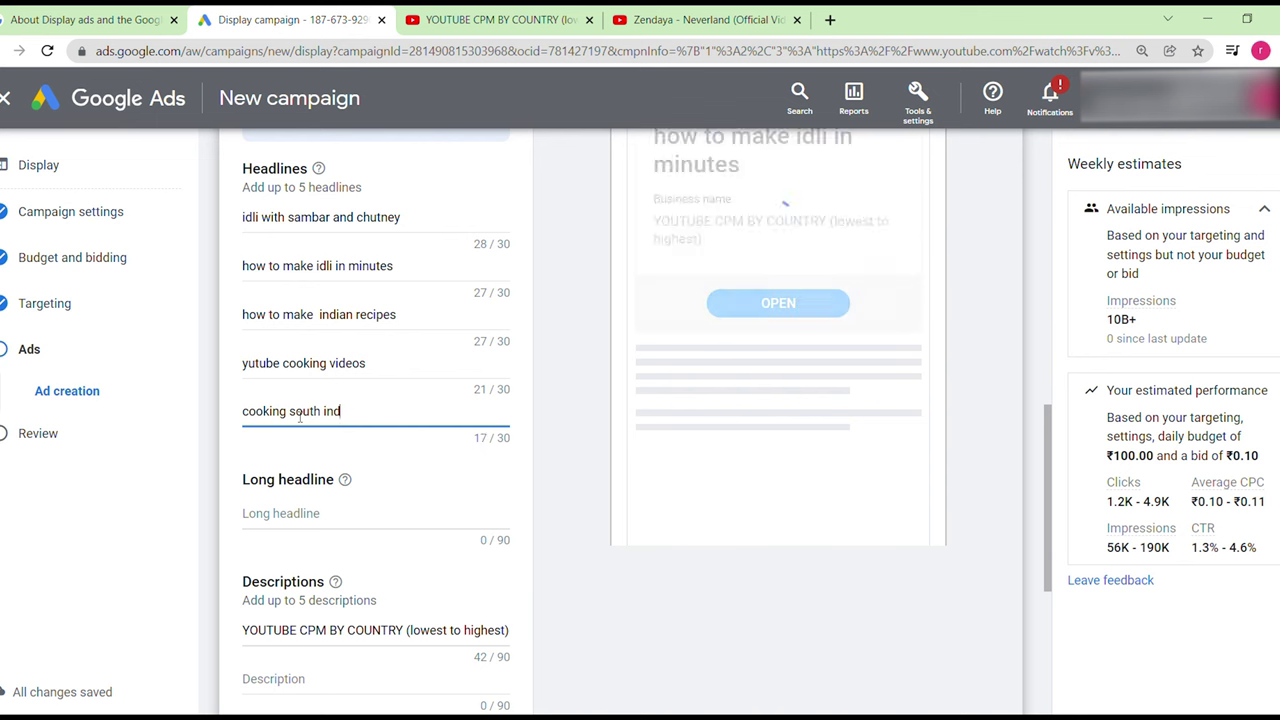
type("ian recipe")
type("s")
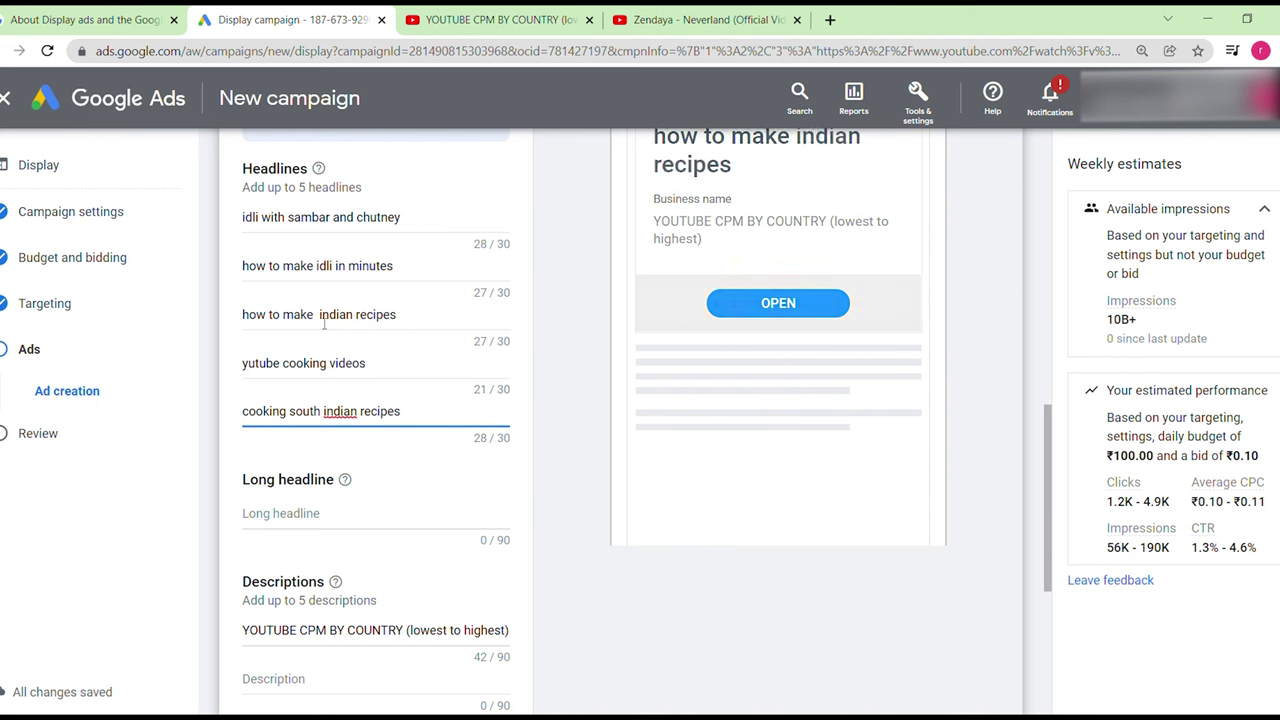
Step: Delete the extra space before "indian" in the third headline
left_click(318, 315)
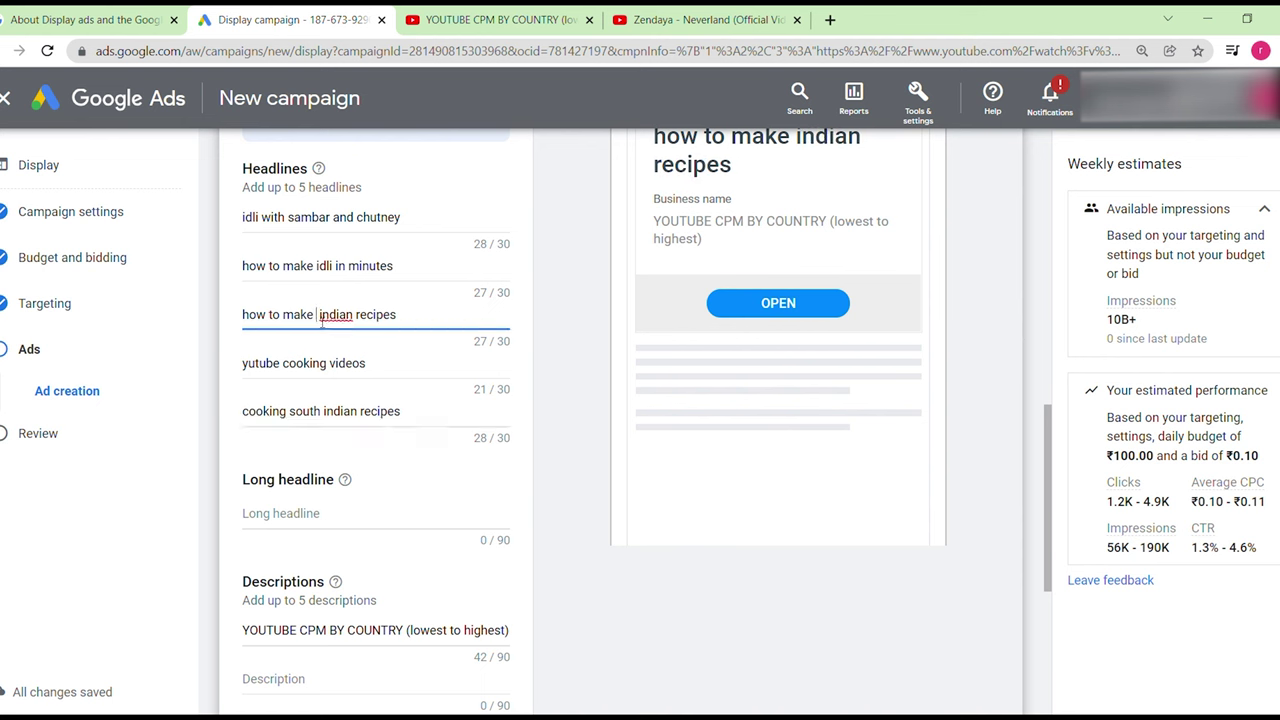
key("BackSpace")
left_click(208, 443)
Step: Review the ad strength rating and go through its improvement suggestions one by one
scroll(208, 443, "up", 5)
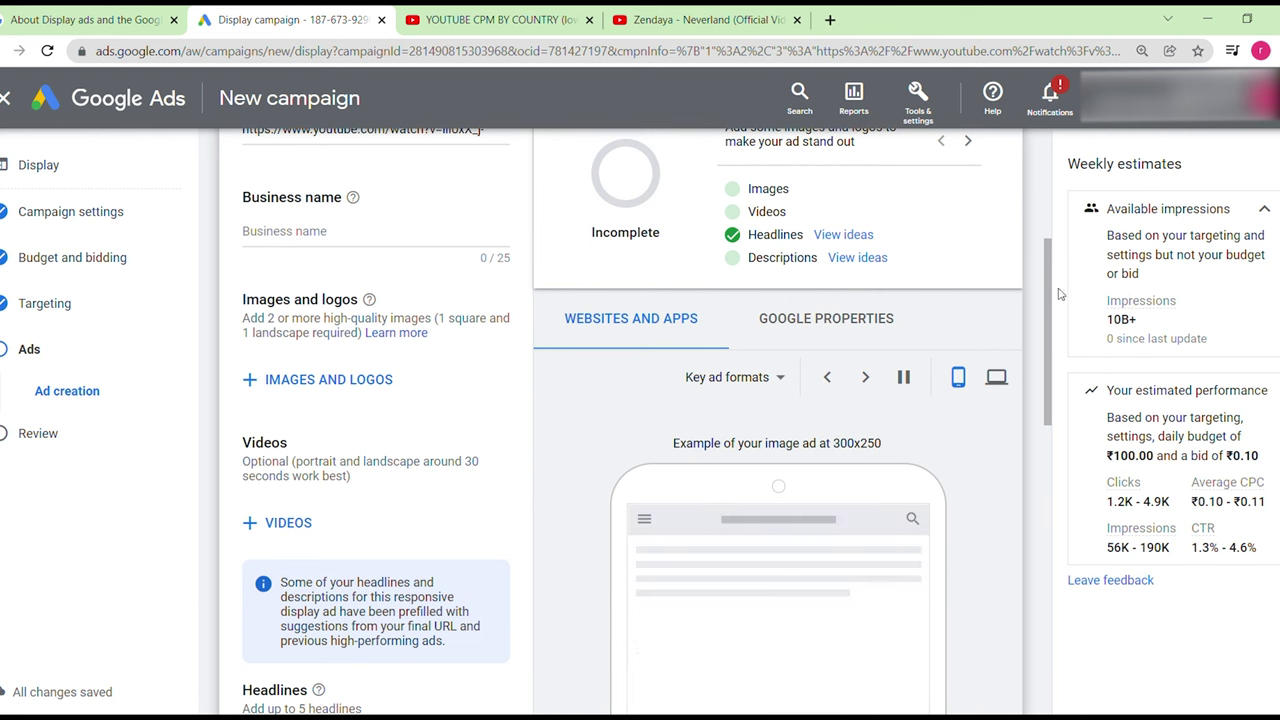
scroll(1048, 288, "up", 1)
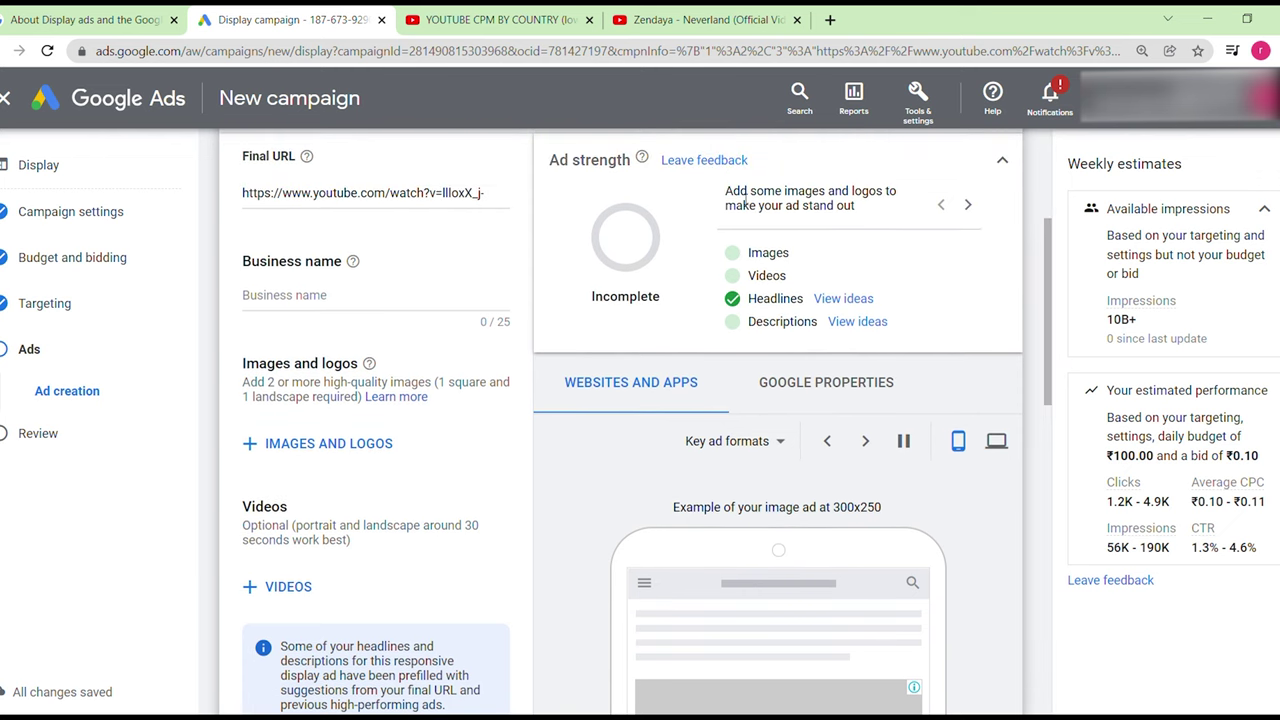
left_click(969, 206)
left_click(968, 191)
left_click(968, 191)
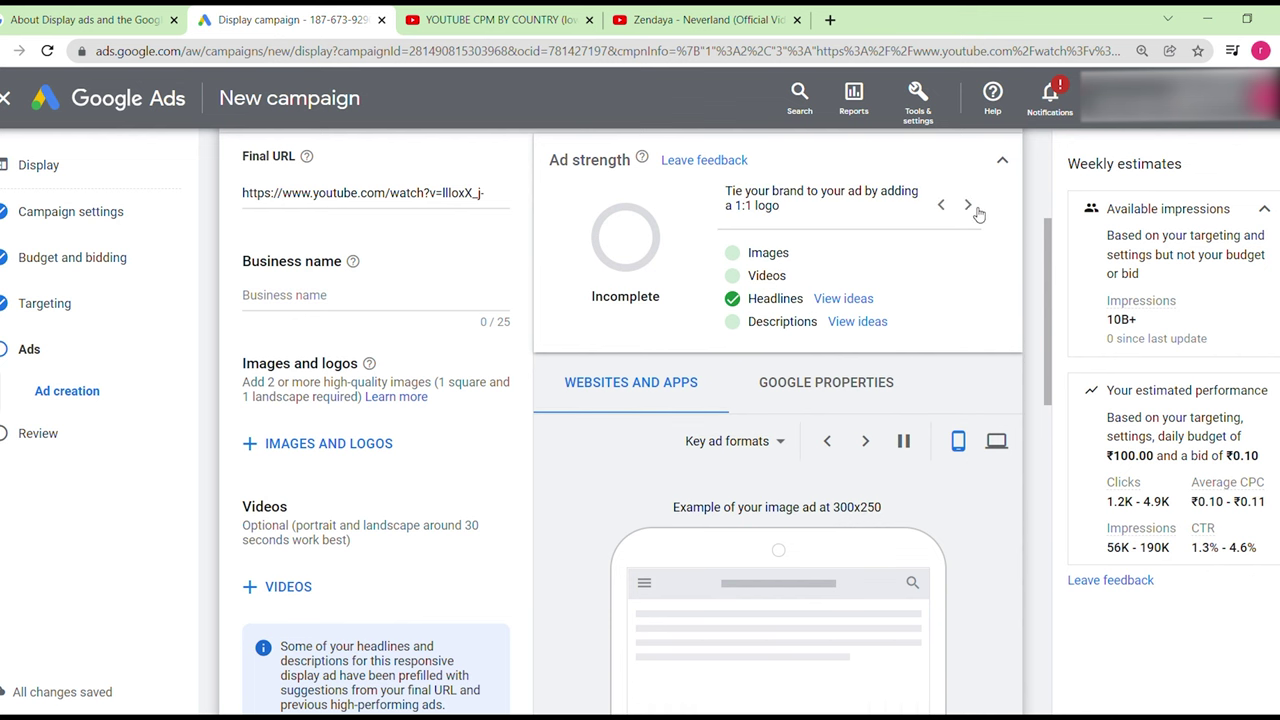
left_click(976, 216)
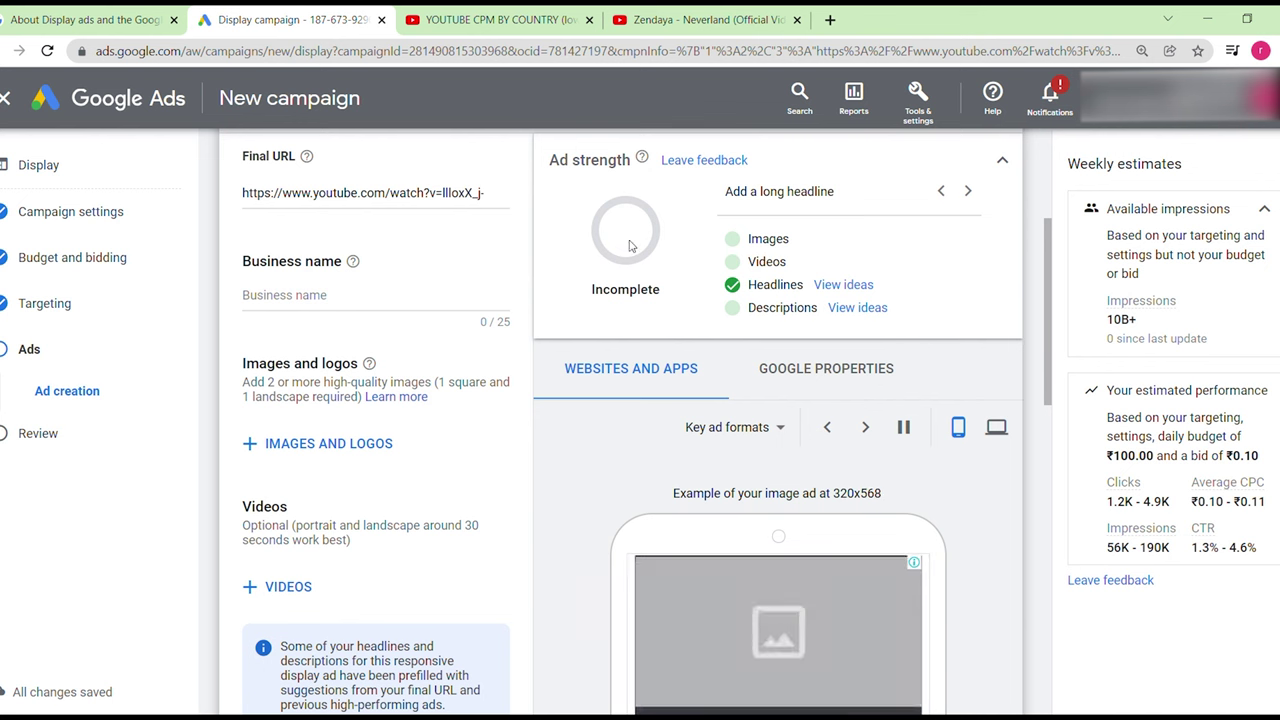
Step: Enter "how to make idli sambar recipes cooking south indian recipes cooking channel" as the ad's long headline
left_click_drag(1052, 358, 1077, 597)
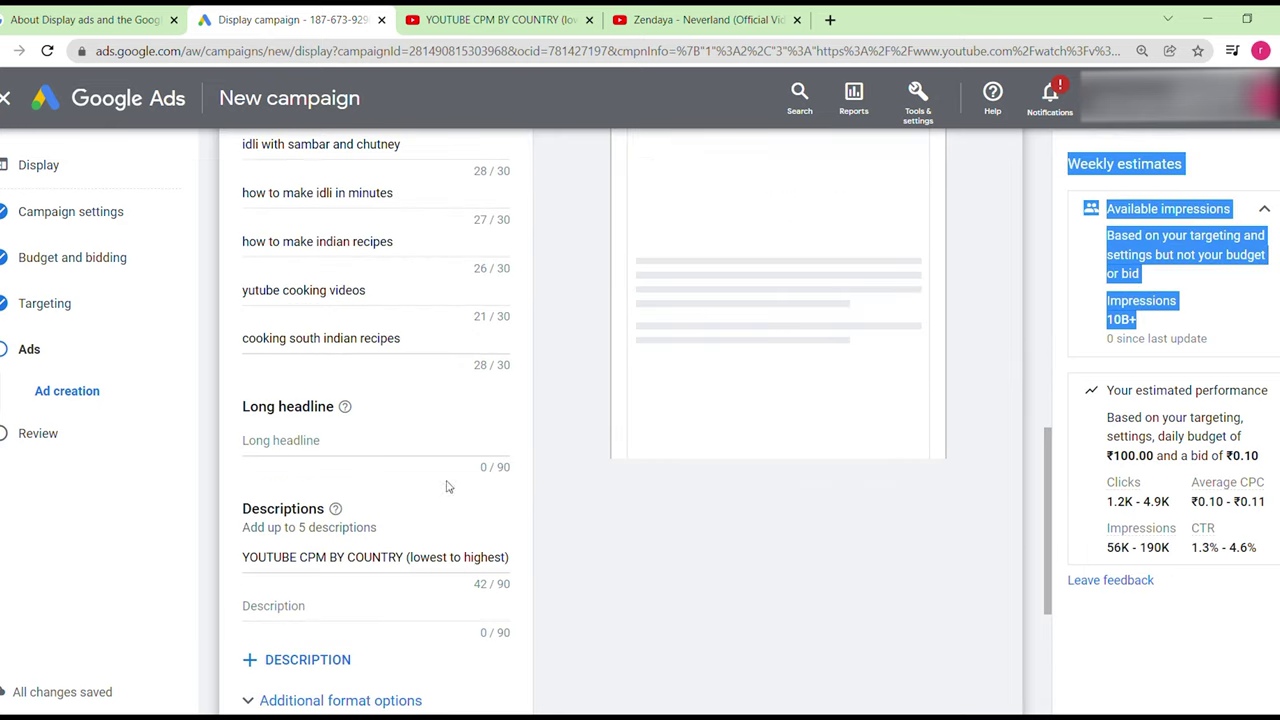
left_click(393, 453)
type("how to mak")
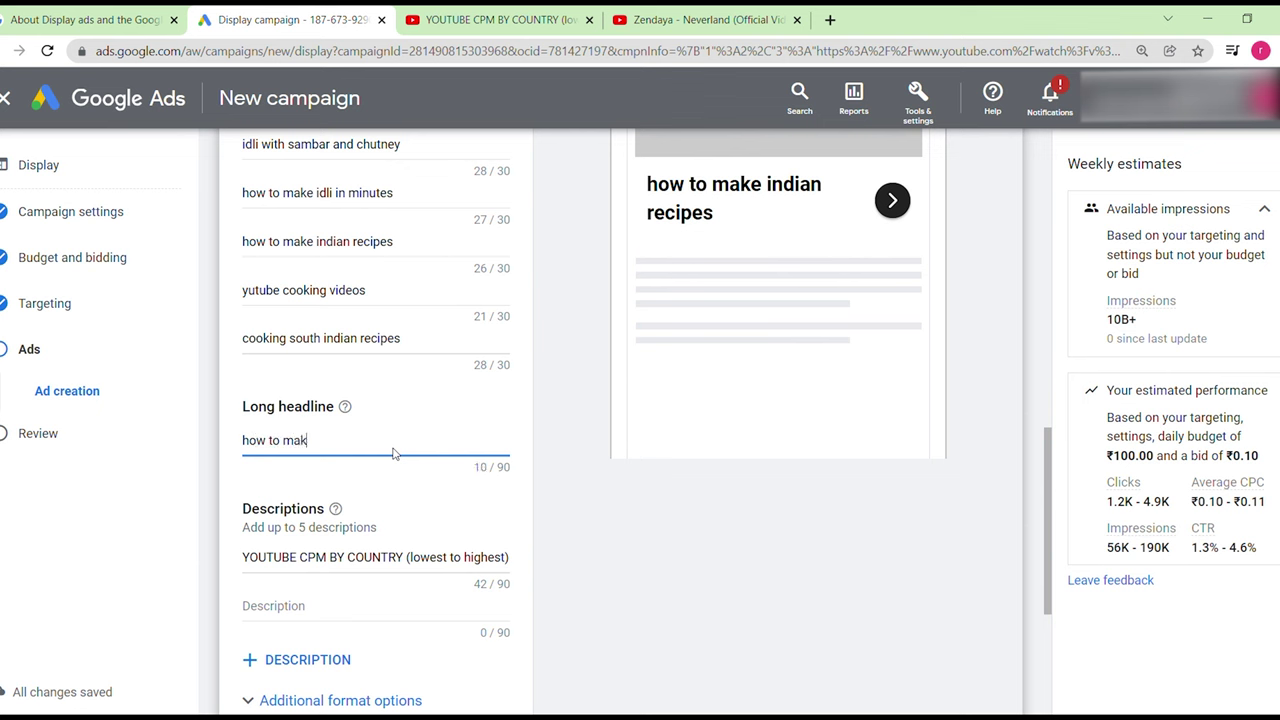
type("e idli")
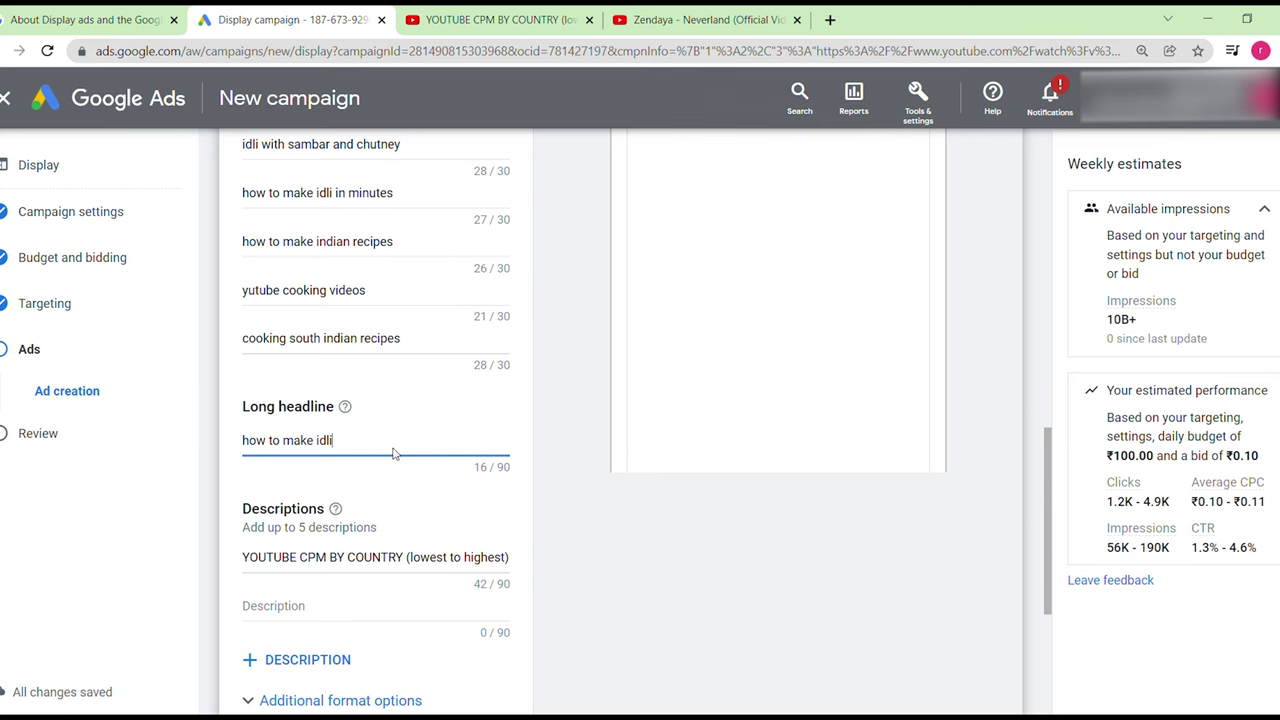
type(" sambar")
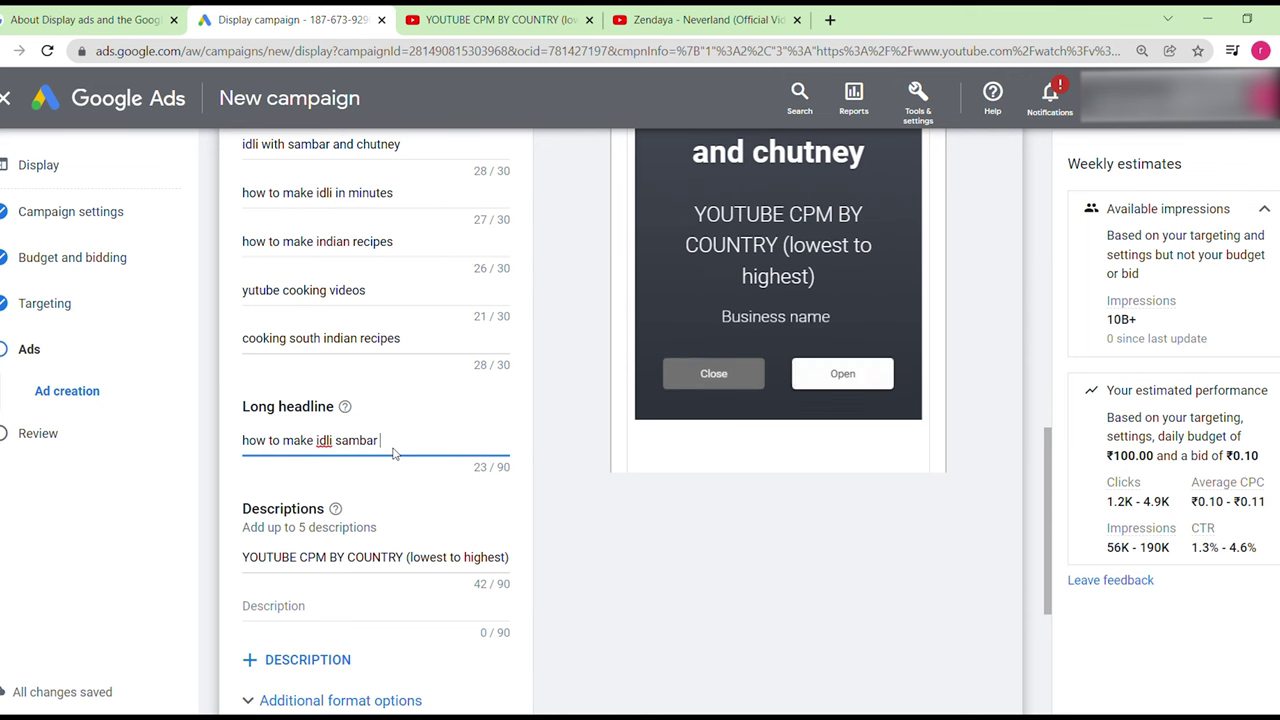
type(" recip")
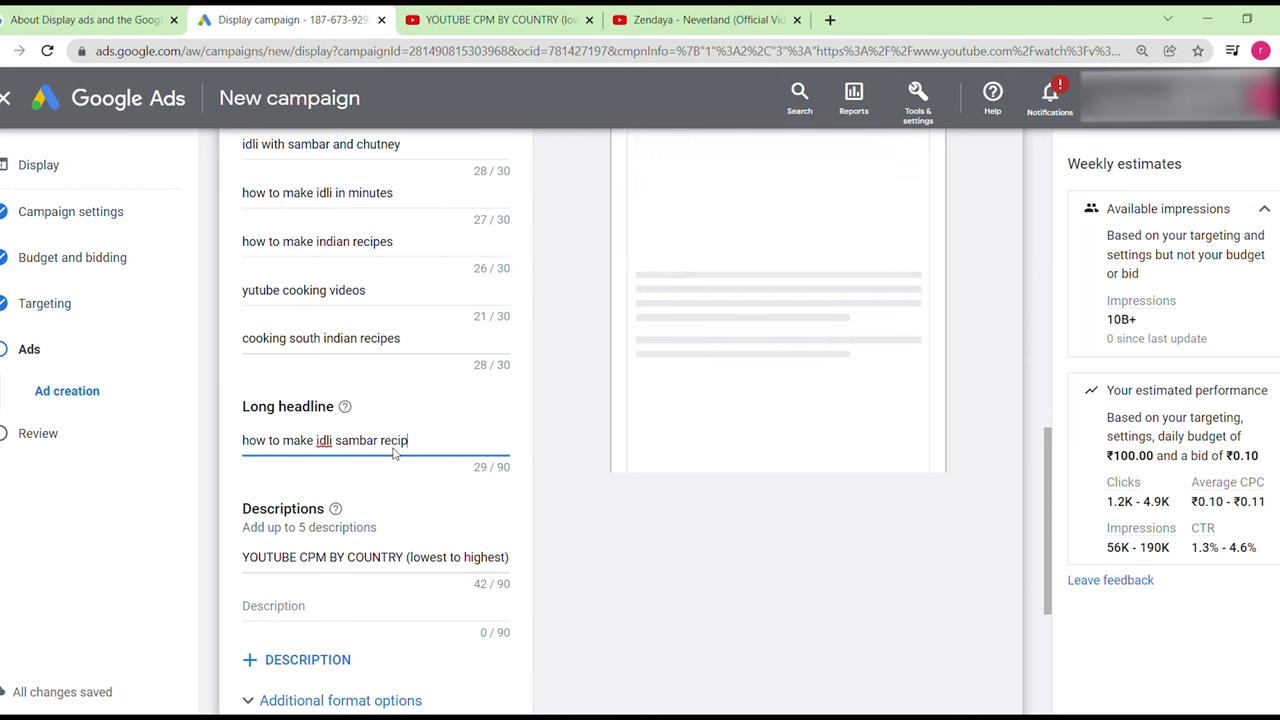
type("es coo")
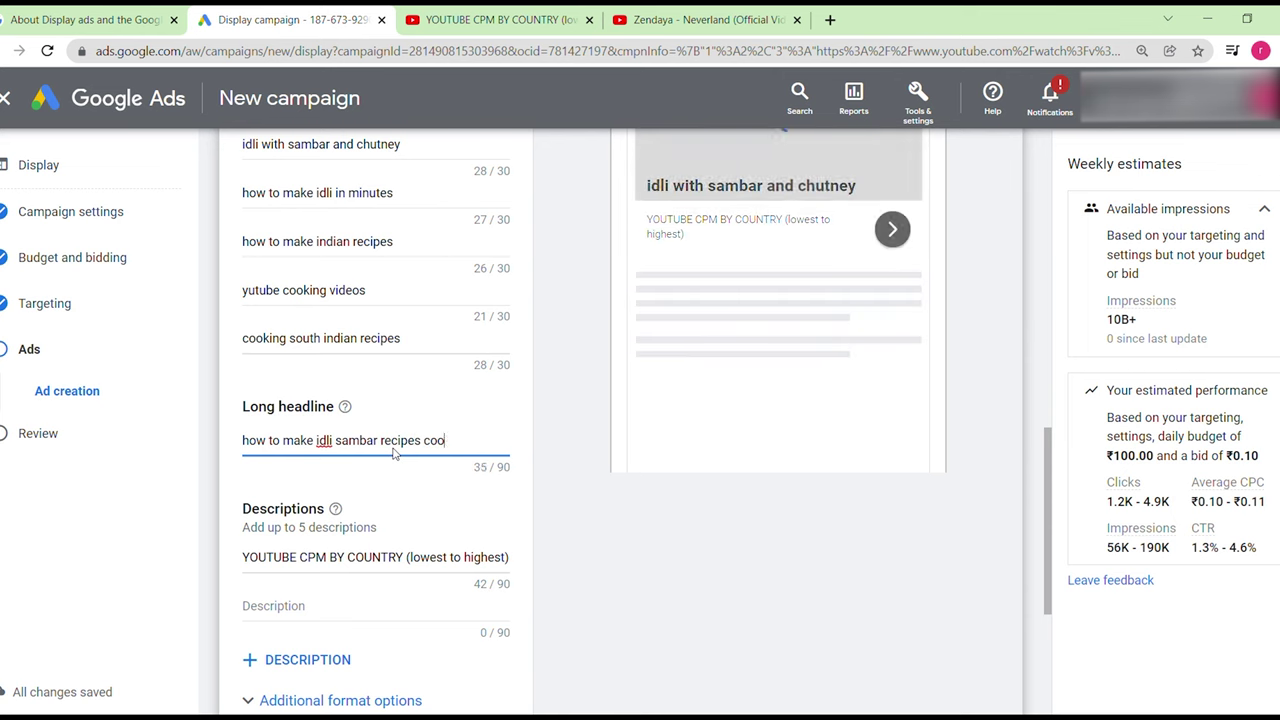
type("king si")
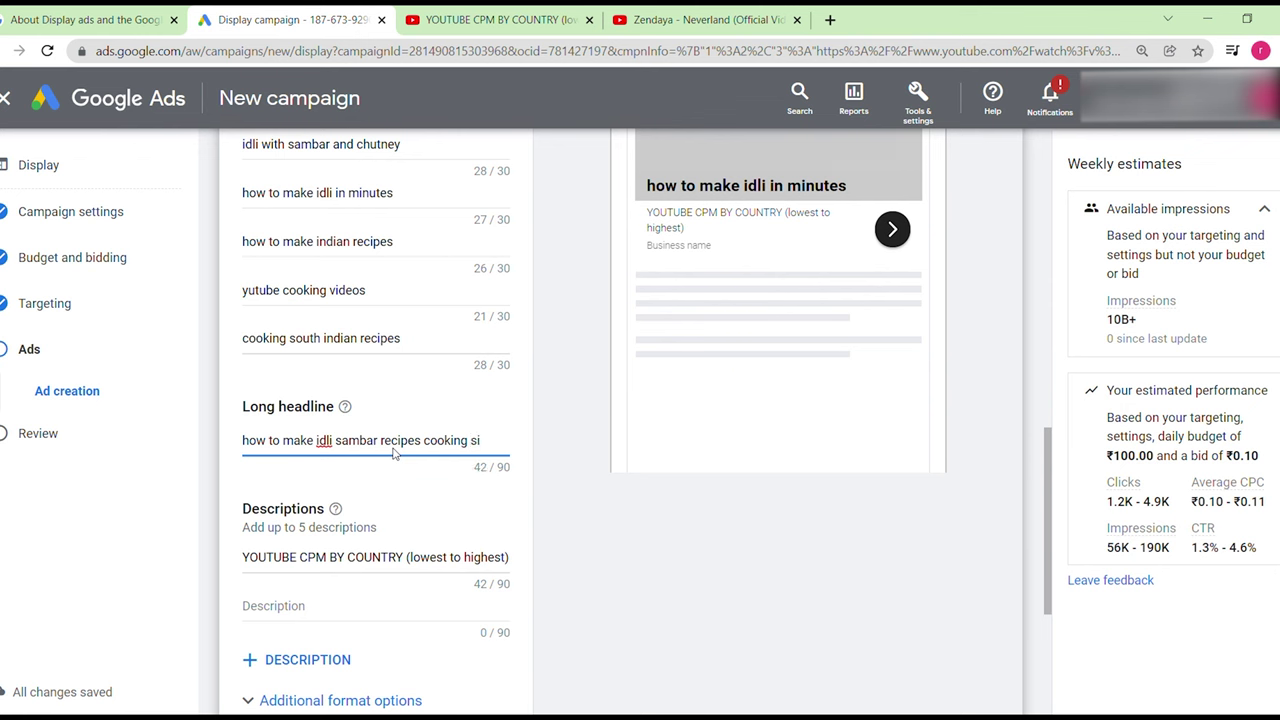
key("BackSpace")
type("outh indian r")
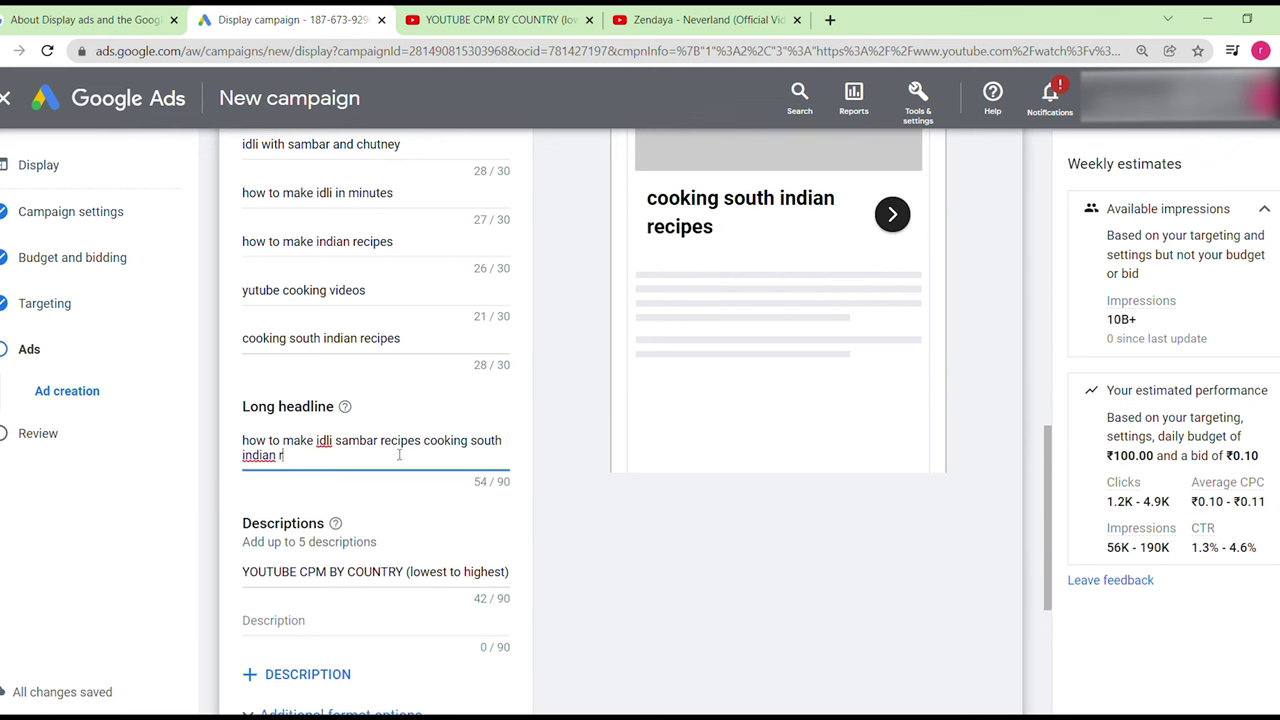
type("ecipe")
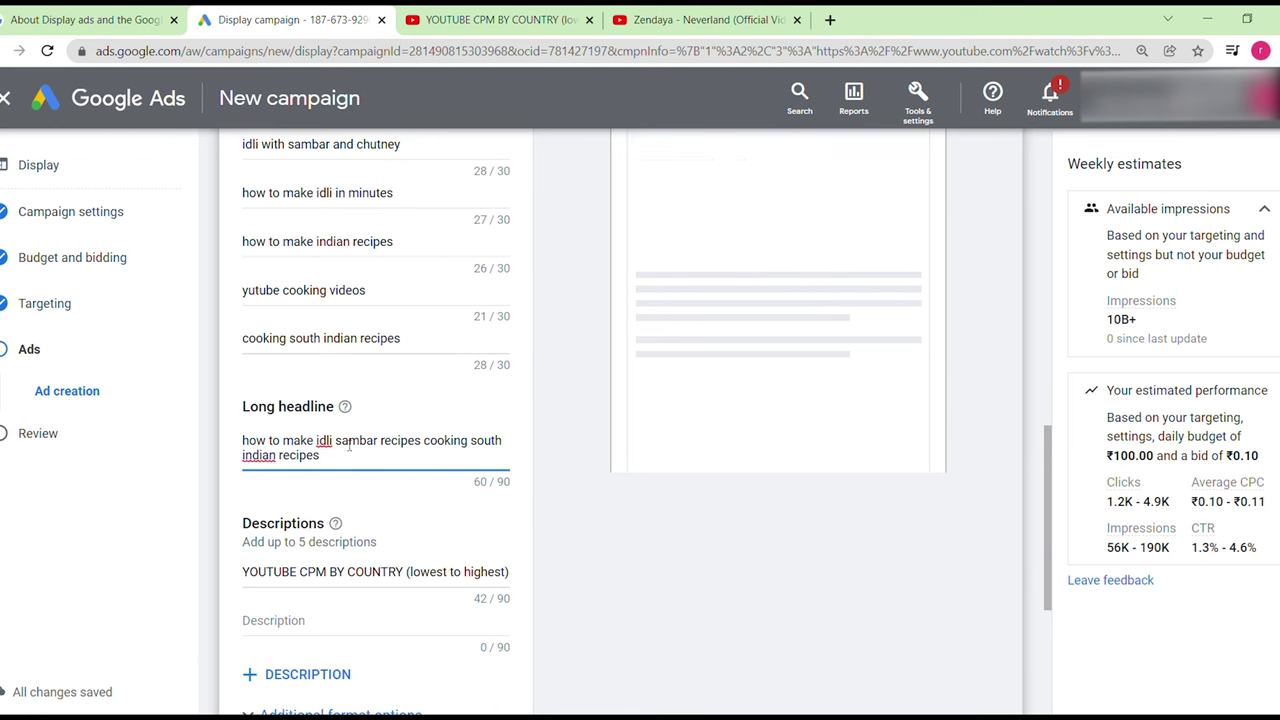
type("s")
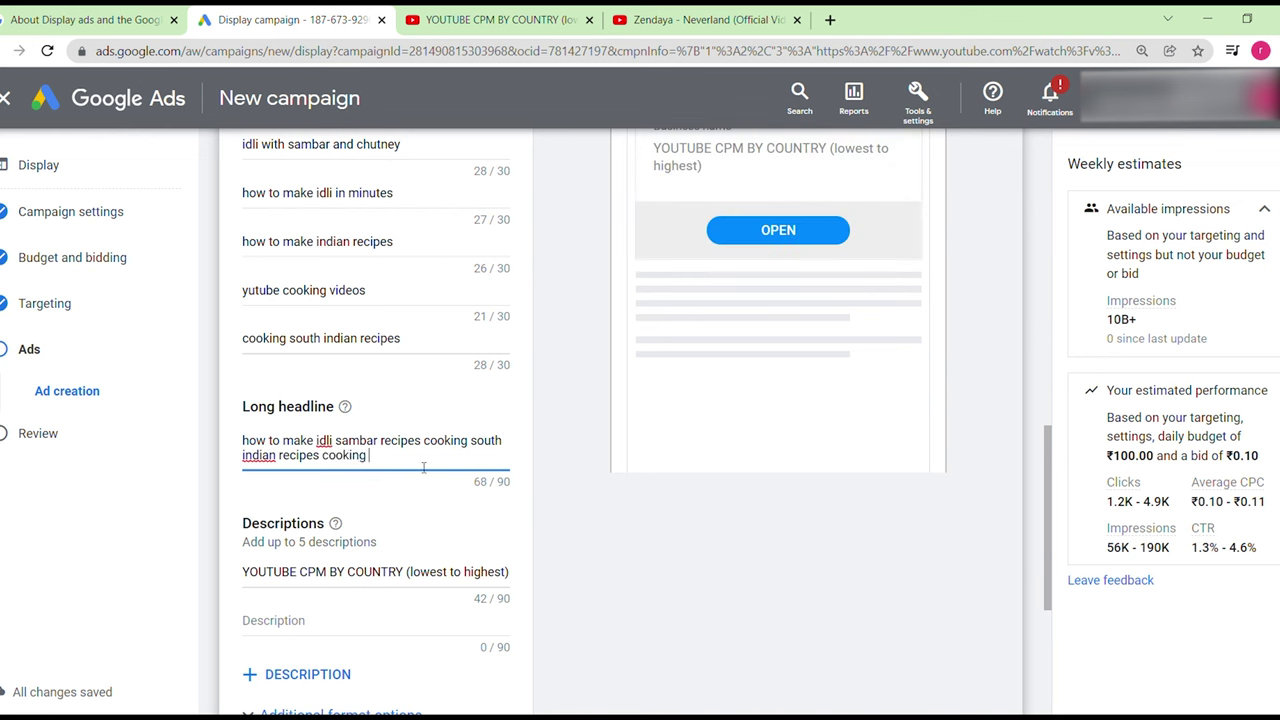
key("BackSpace")
type("channel")
Step: Clear the prefilled first description and copy the fifth headline, "cooking south indian recipes", into the second description
left_click(403, 586)
key("ctrl+a")
key("BackSpace")
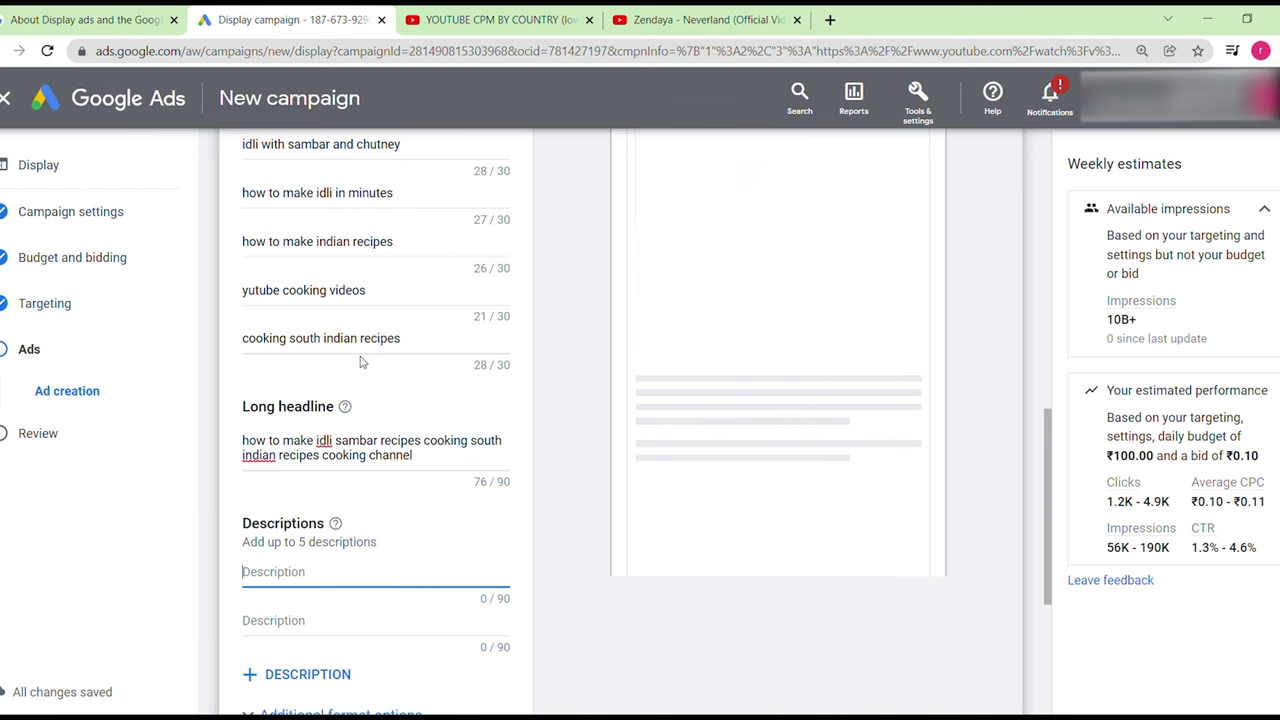
left_click(378, 340)
triple_click(378, 340)
key("ctrl+c")
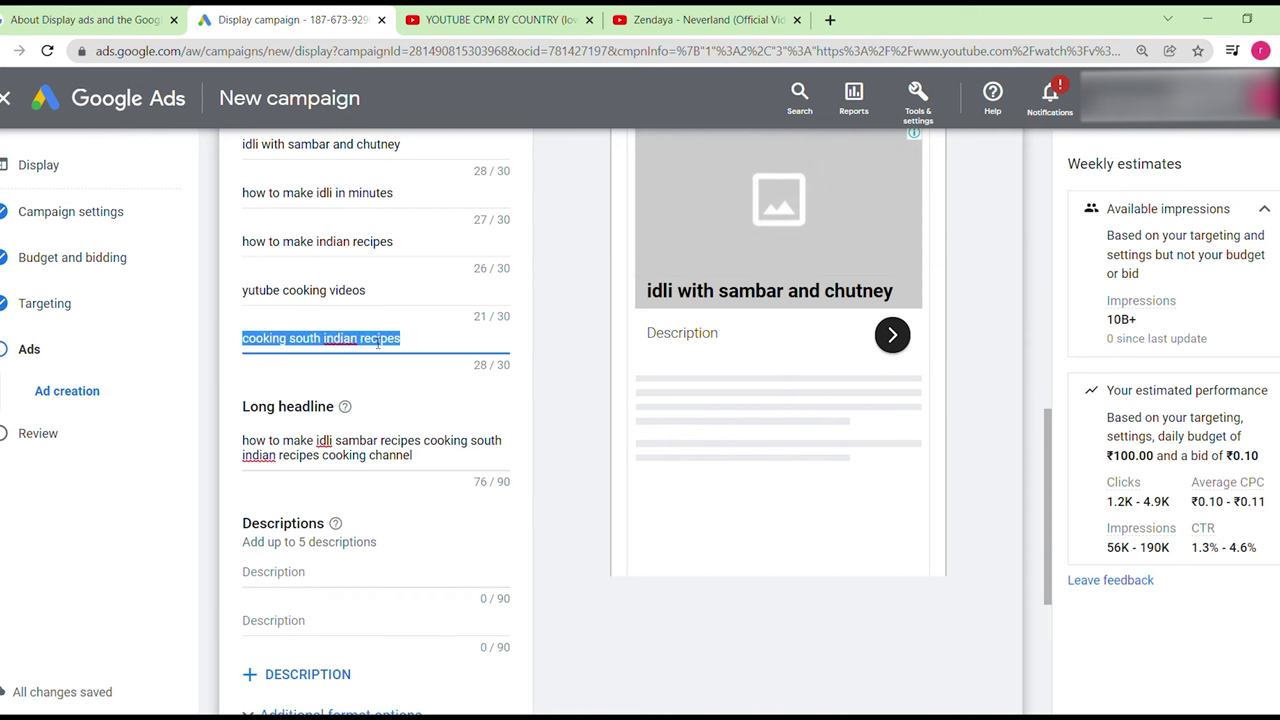
left_click(362, 632)
key("ctrl+v")
Step: Copy the full long headline into the empty first description
triple_click(425, 455)
key("ctrl+c")
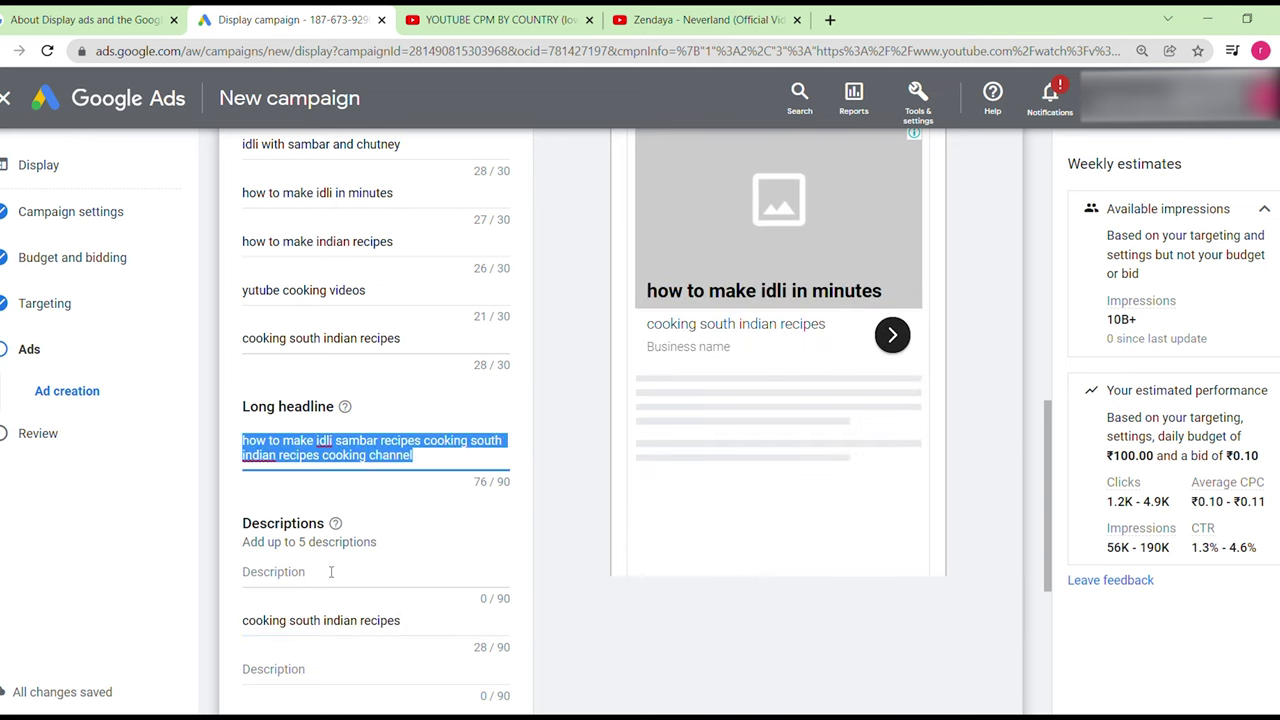
left_click(331, 572)
key("ctrl+v")
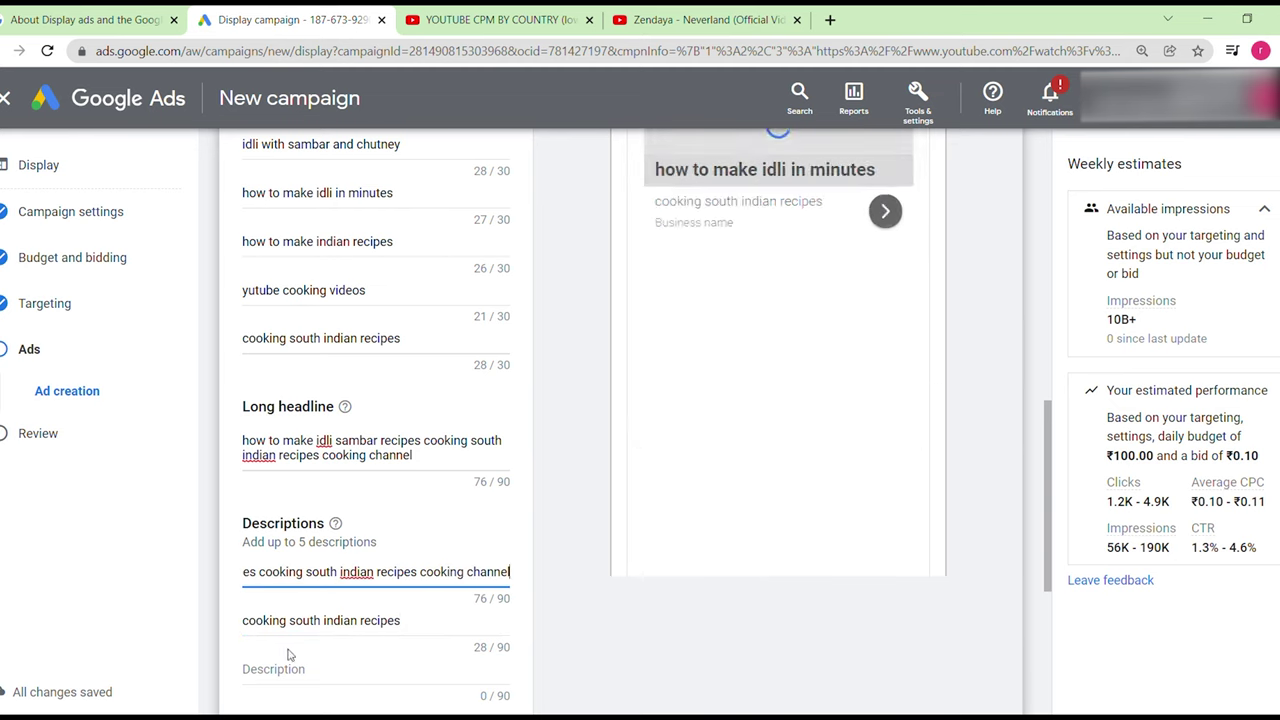
Step: Enter "prepare cooking recipes" as the ad's third description
left_click(300, 668)
type("prepare cooki")
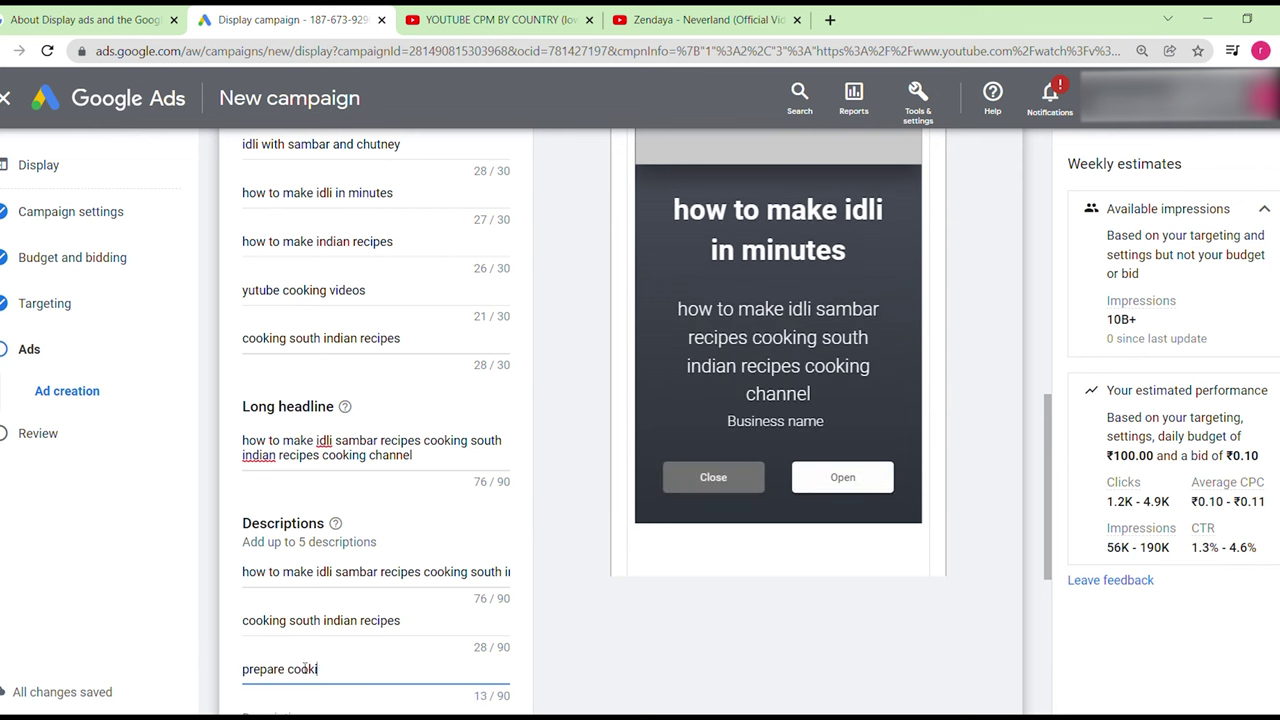
type("ng recipes")
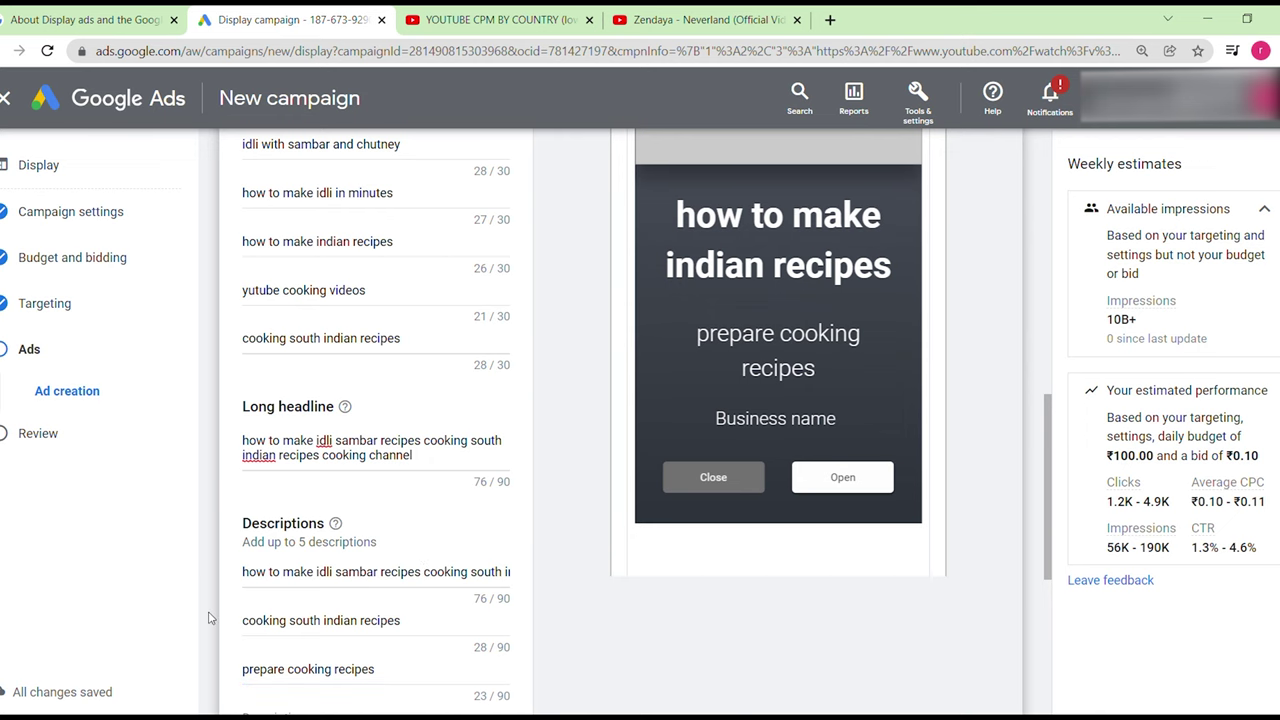
Step: Enter "youtube cooking videos" as the ad's fourth description
scroll(209, 618, "down", 2)
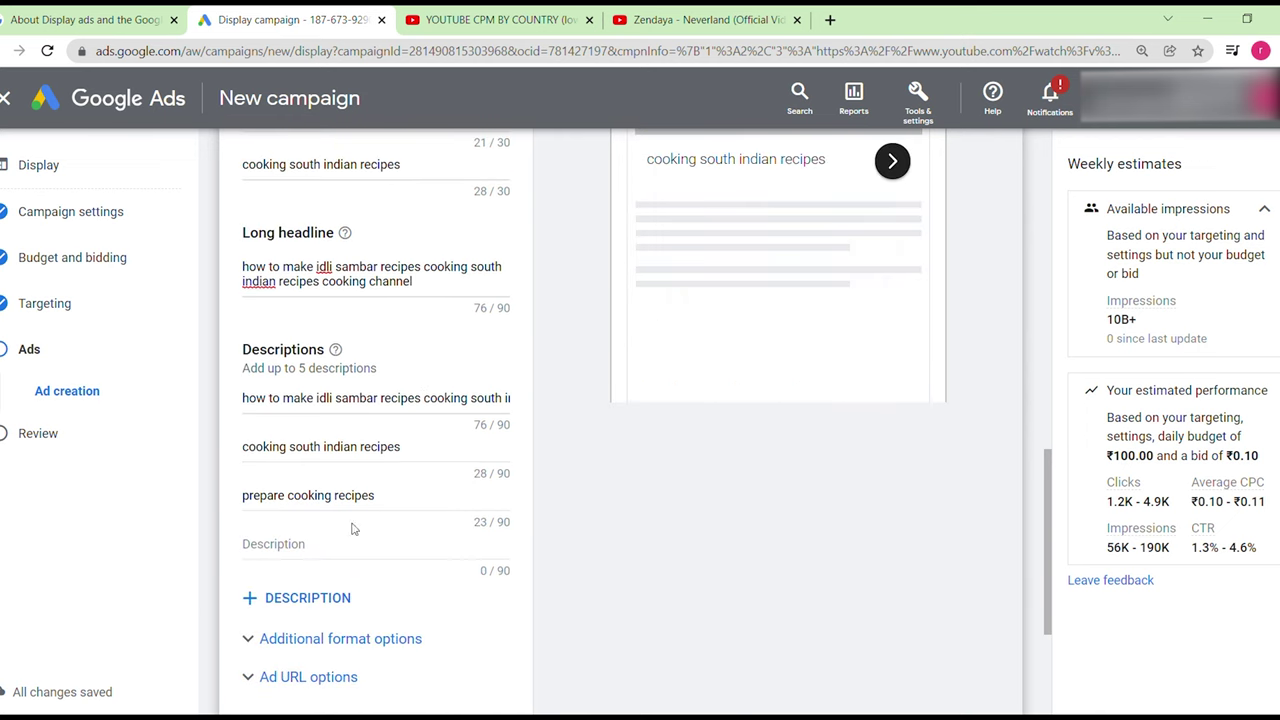
left_click(359, 546)
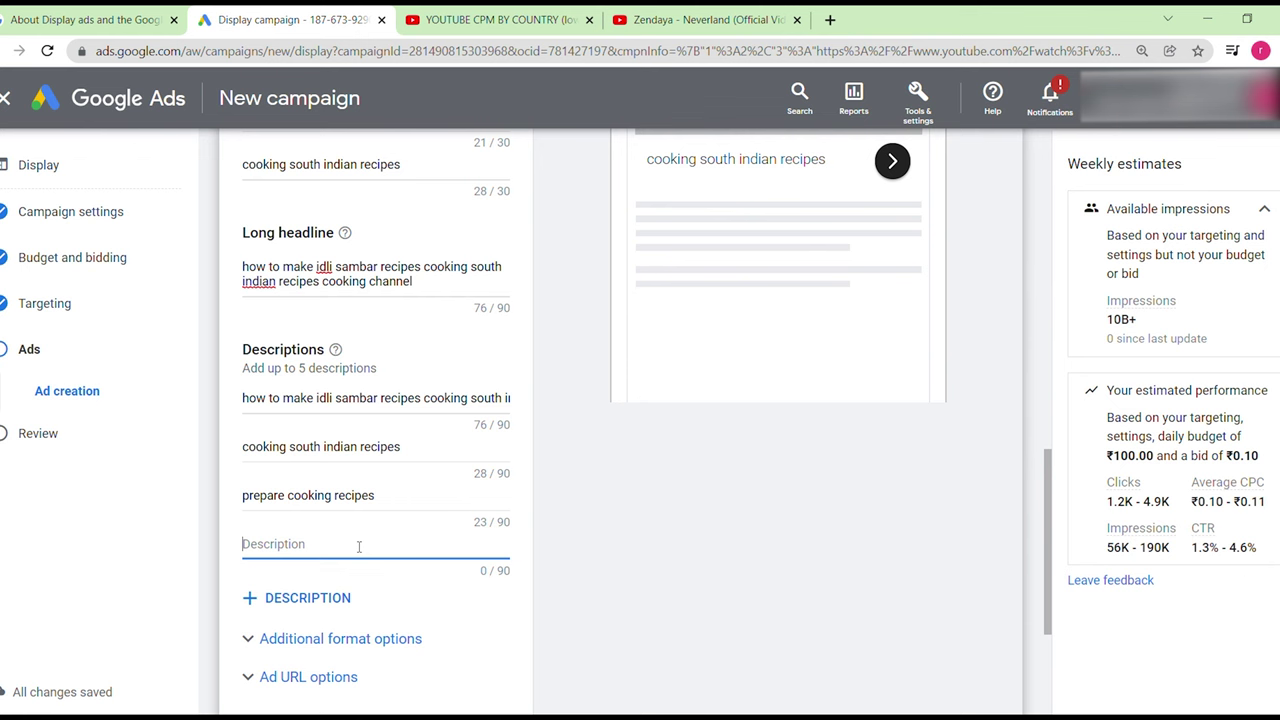
type("youtube c")
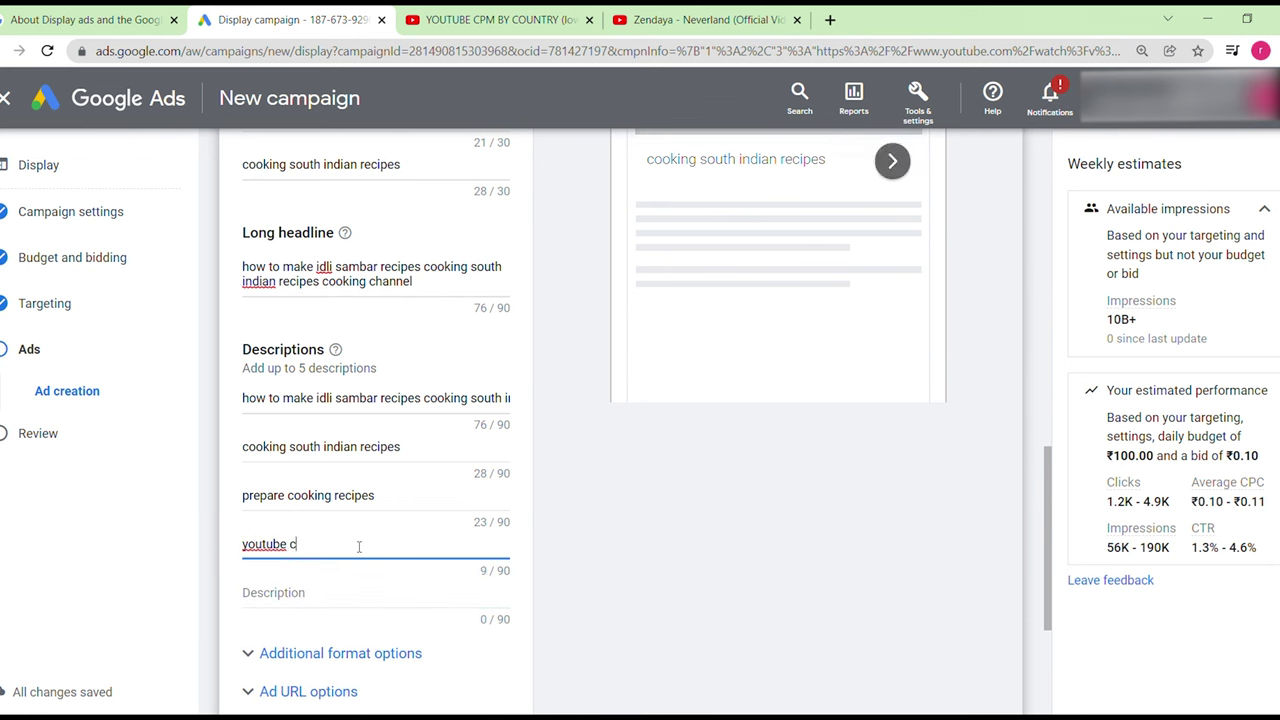
type("ooking vid")
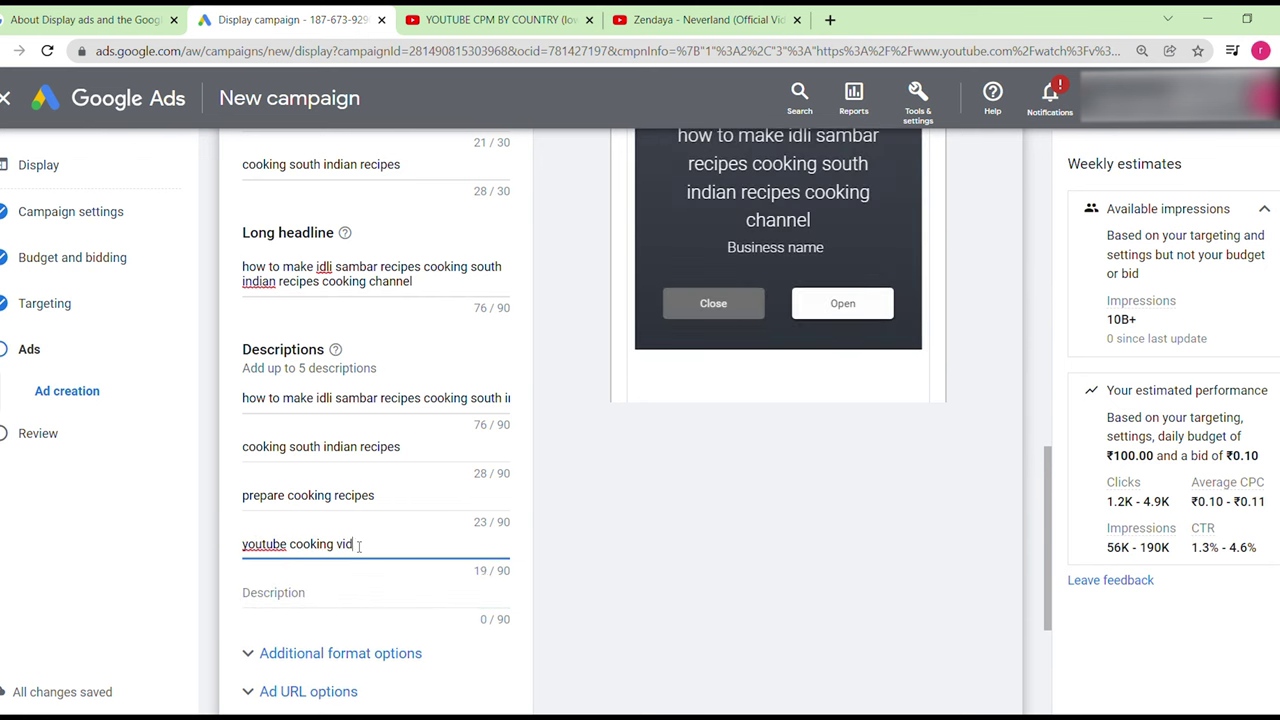
type("eos")
Step: Enter "healthy recipes for cooking" as the ad's fifth description
left_click(350, 600)
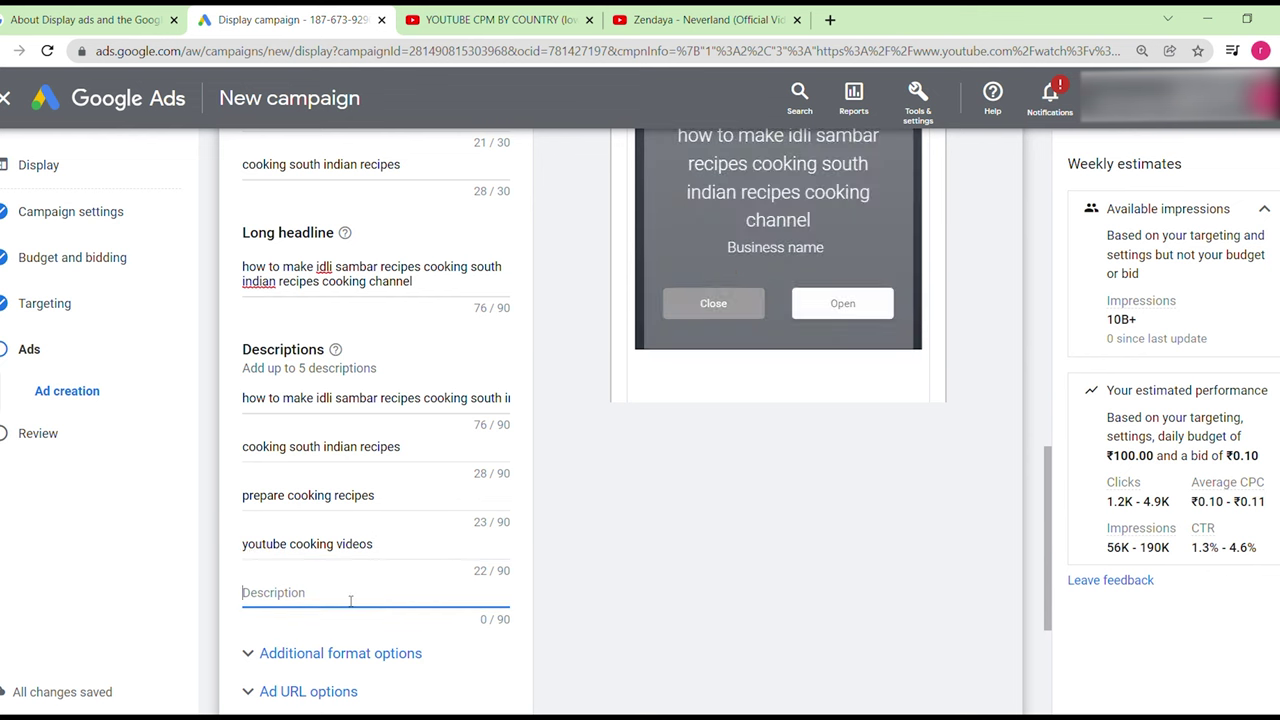
type("healthy reci")
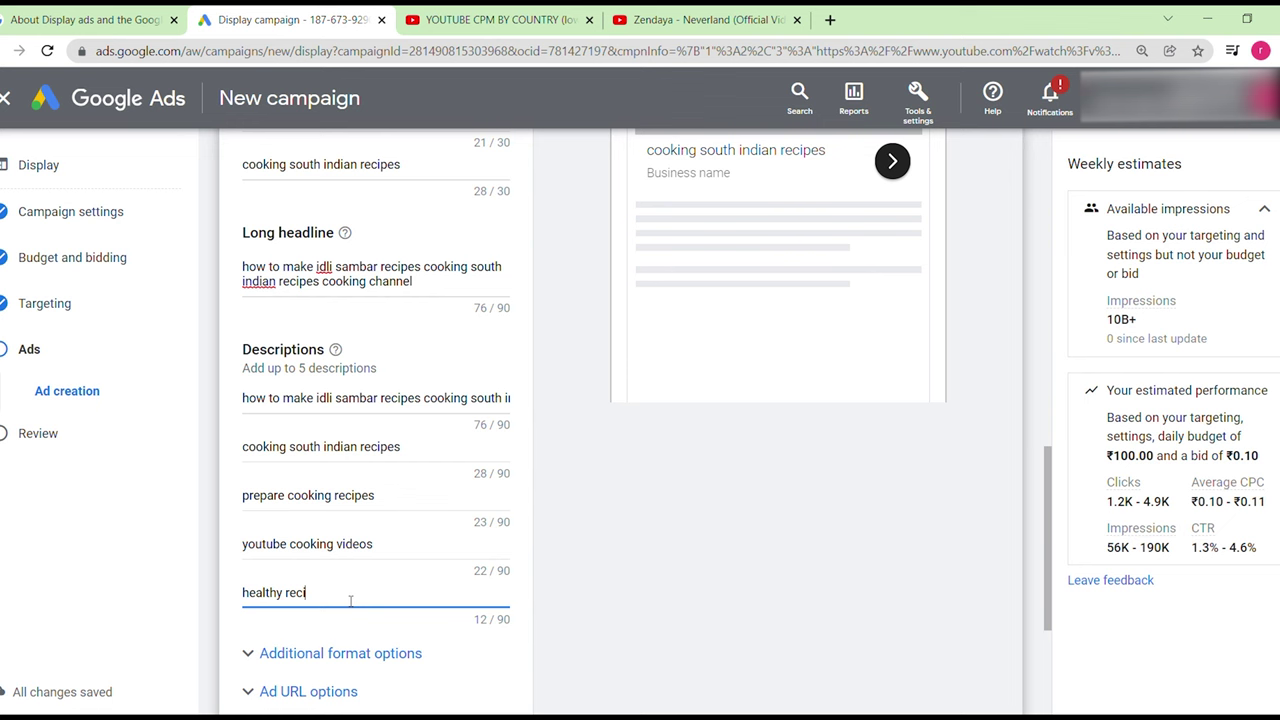
type("pes for cooking")
left_click(218, 546)
Step: Add one video to the ad's optional videos and save the selection
scroll(218, 546, "up", 2)
scroll(218, 546, "up", 6)
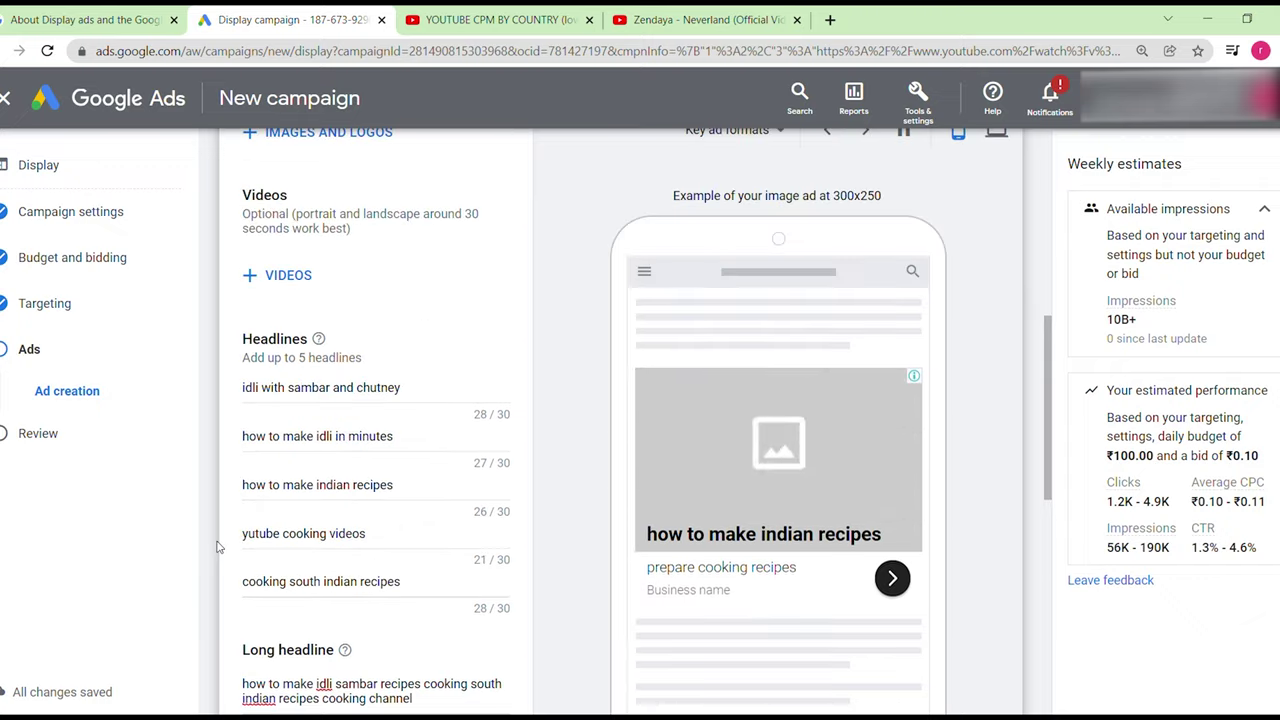
scroll(218, 546, "up", 2)
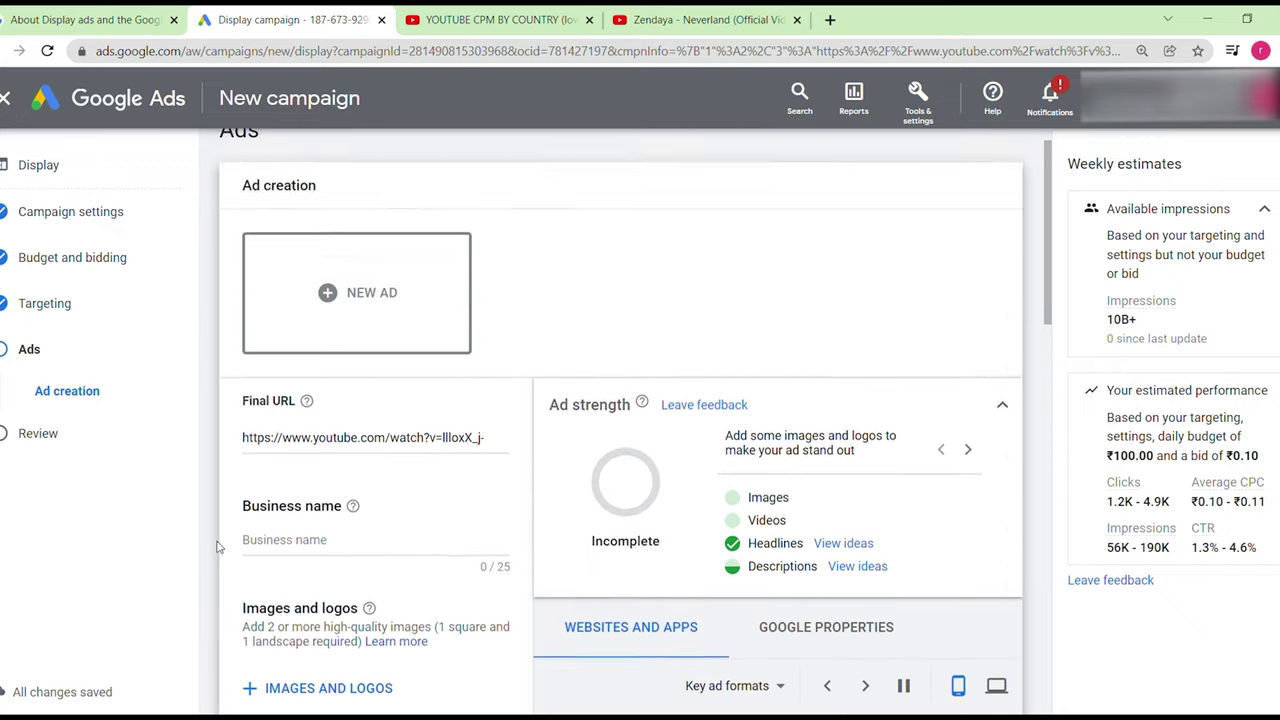
scroll(218, 543, "down", 2)
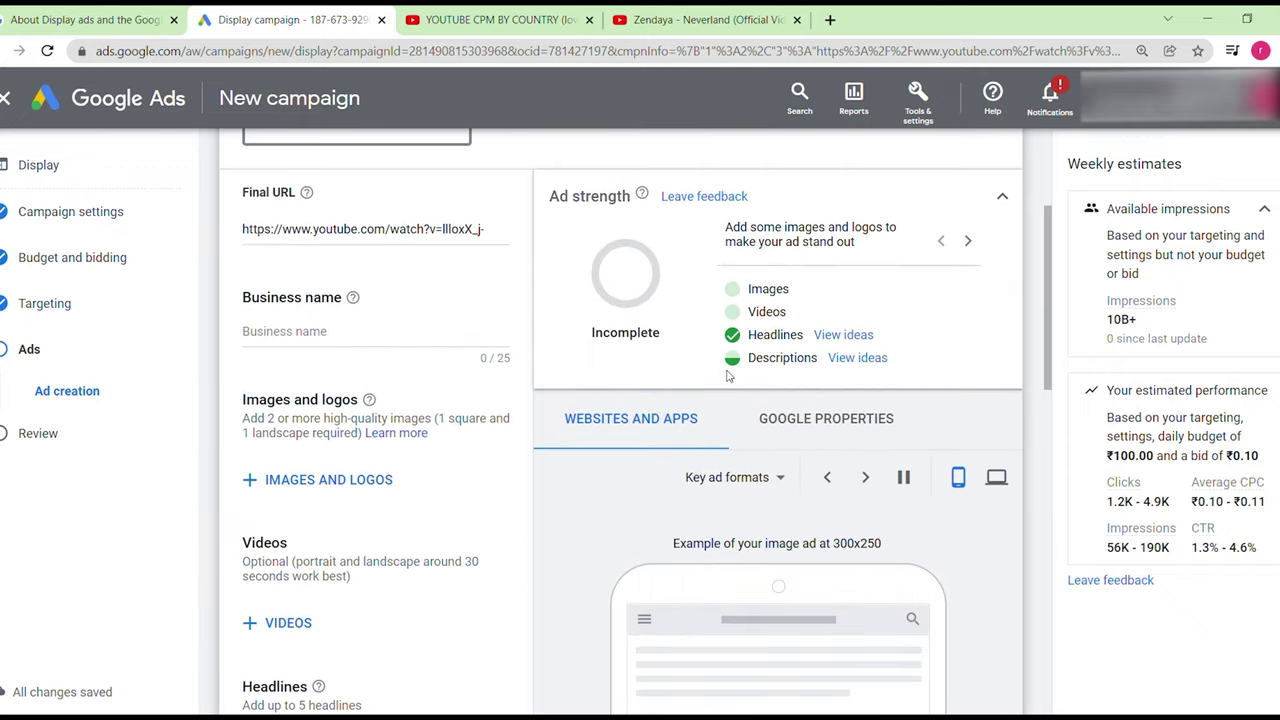
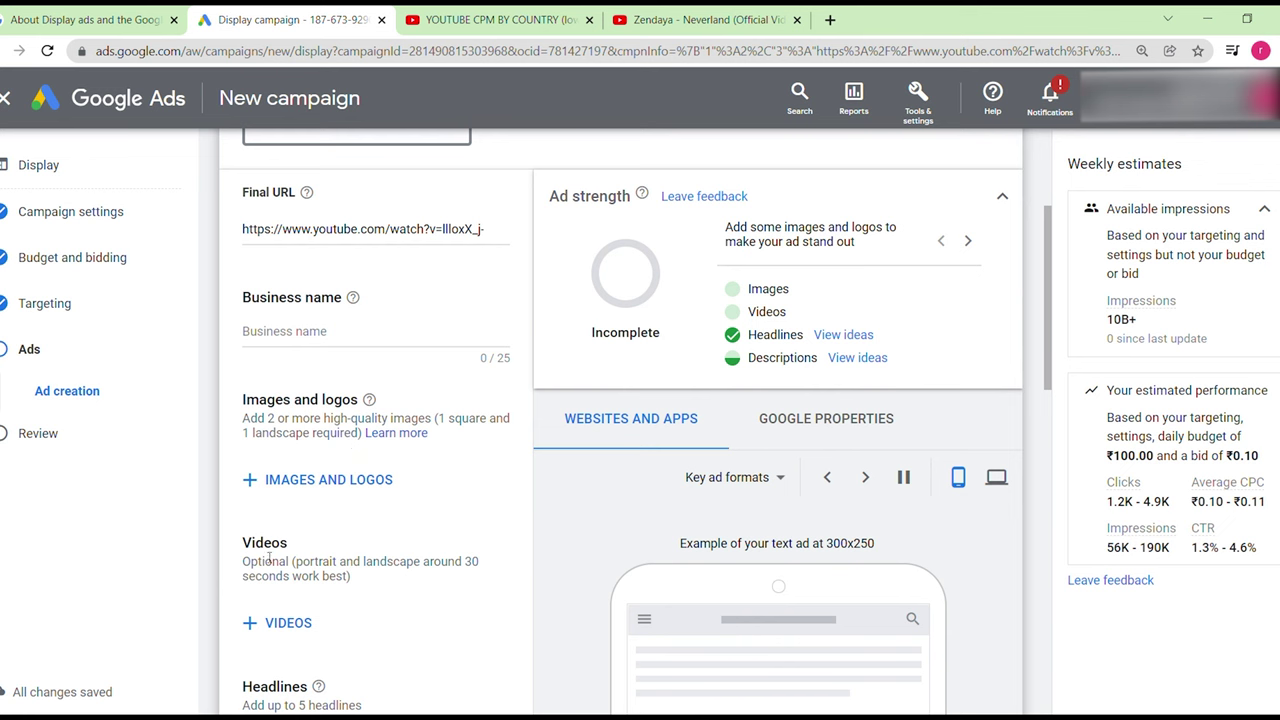
left_click(297, 622)
left_click(716, 380)
left_click(571, 690)
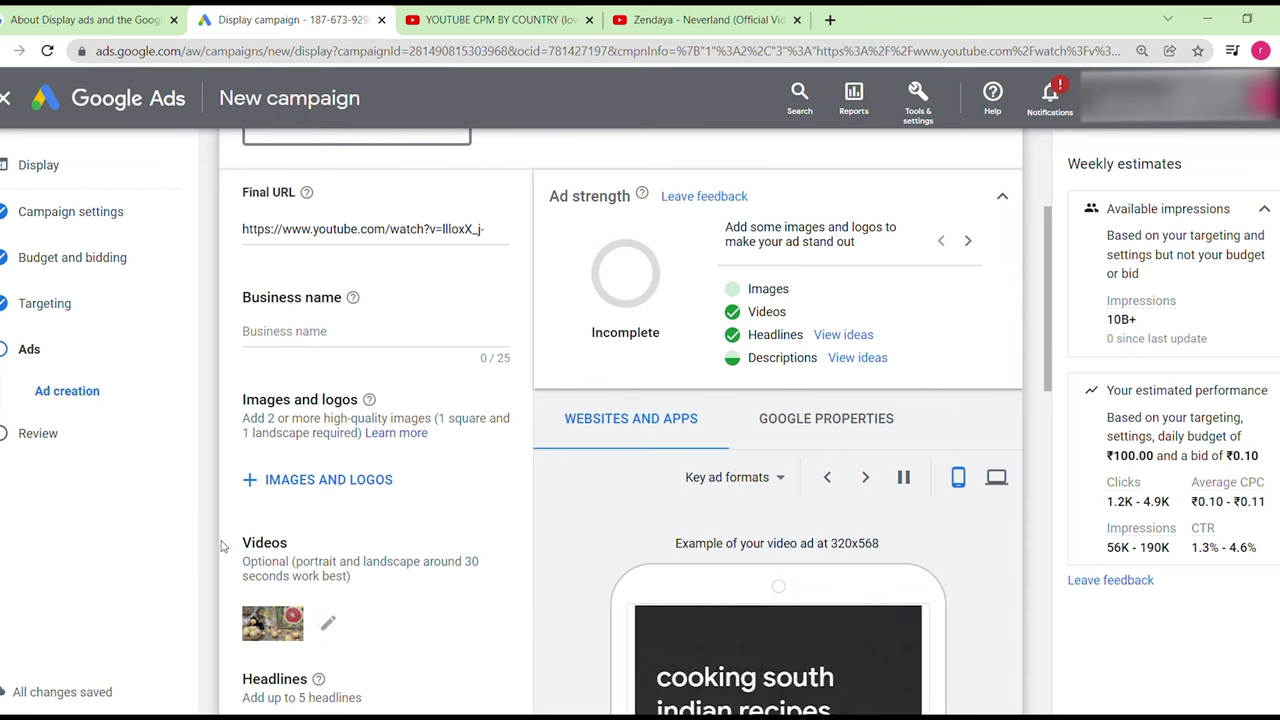
Step: Enter "cooking show" as the ad's business name
scroll(224, 543, "down", 1)
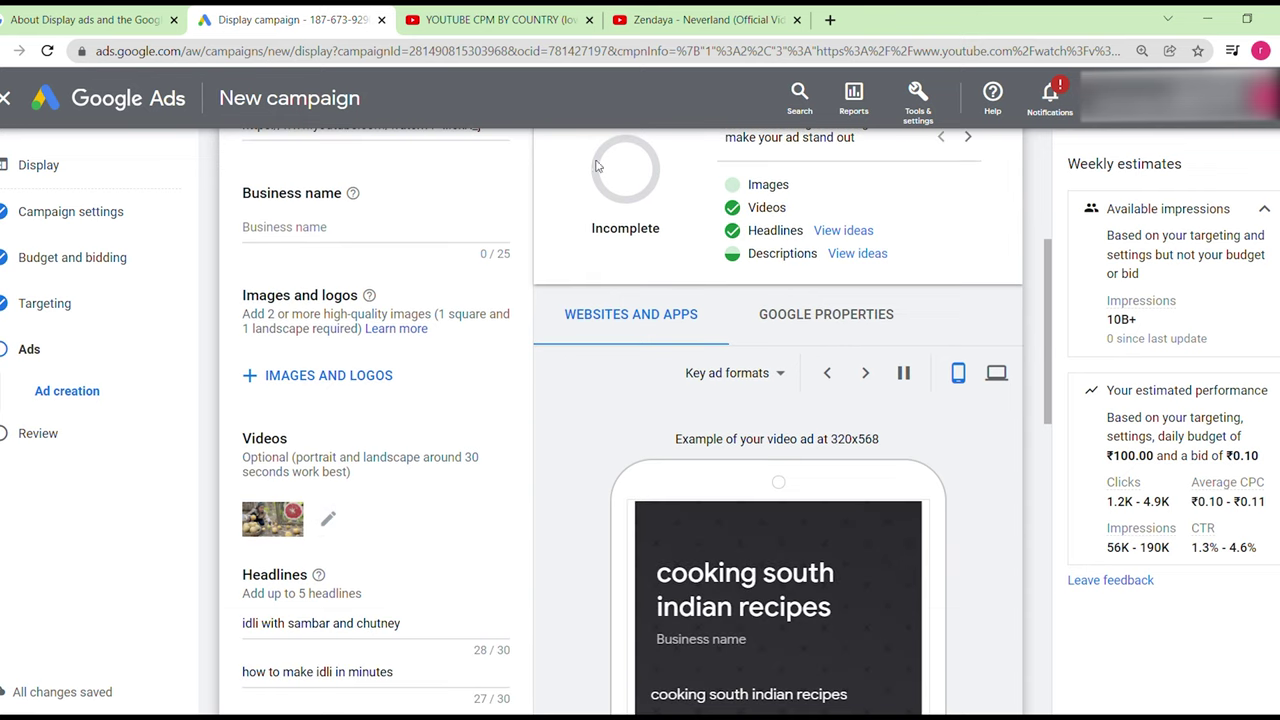
left_click(289, 236)
type("cooking")
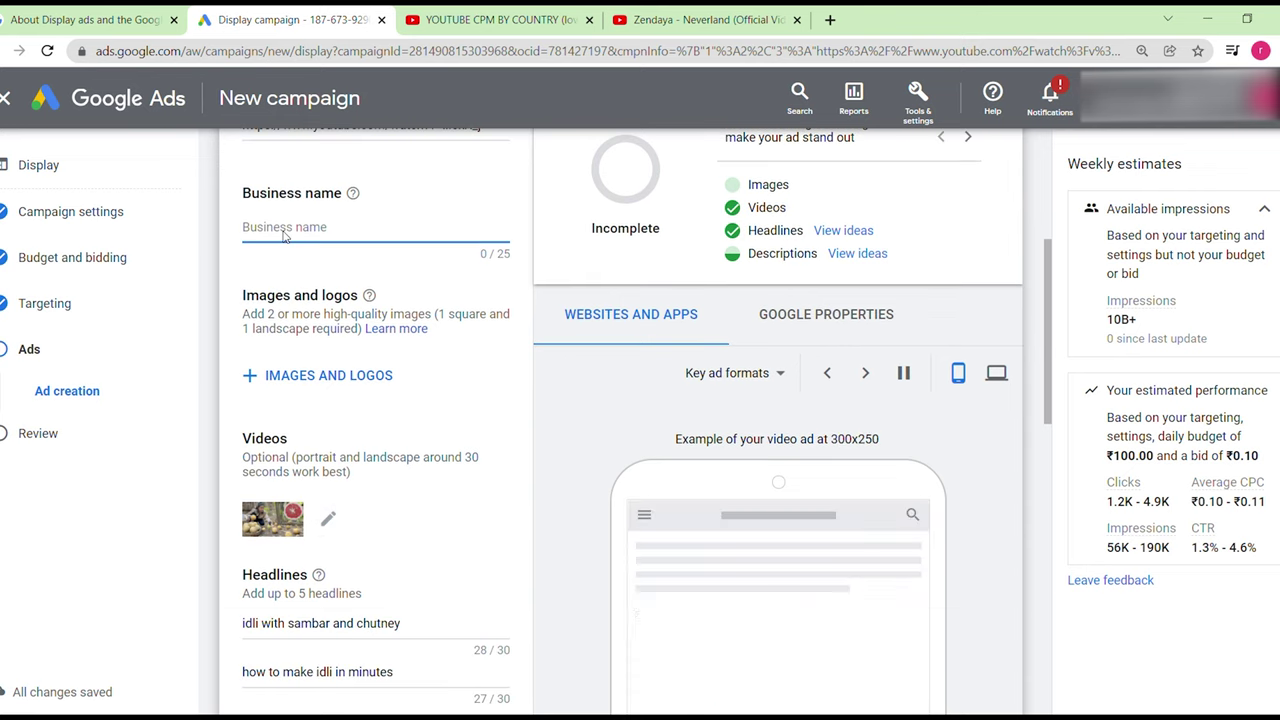
type(" show")
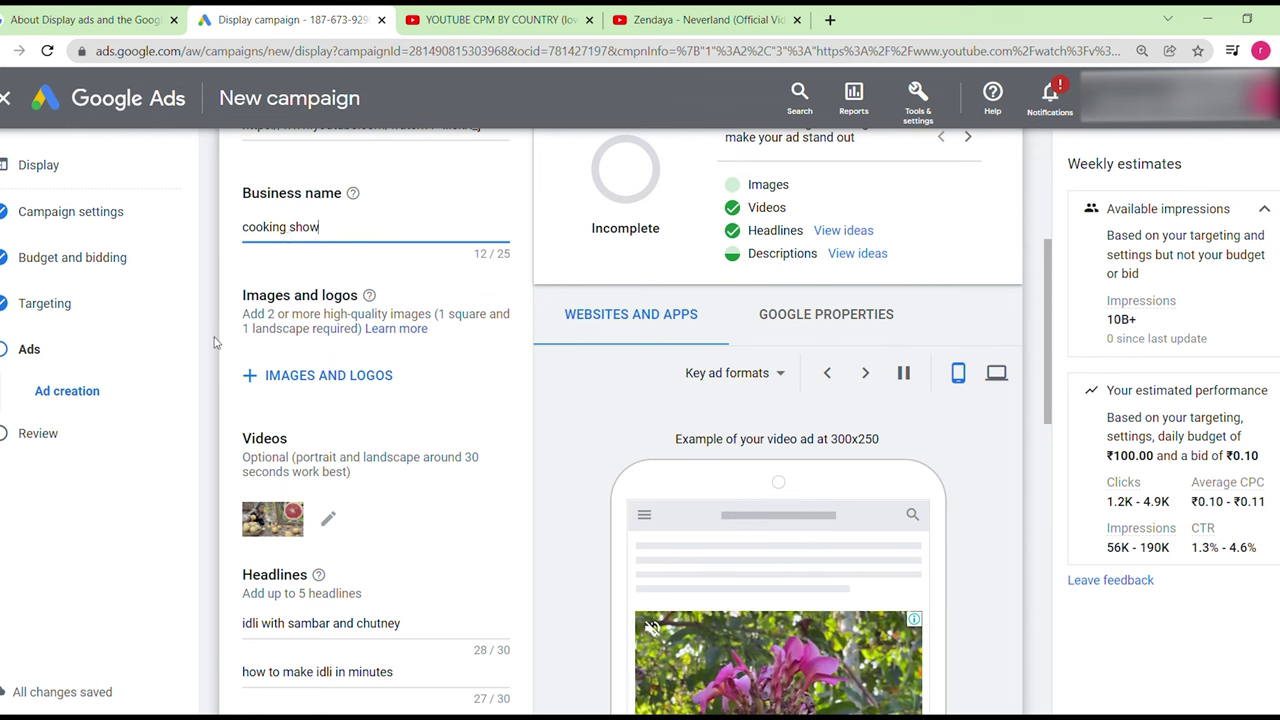
left_click(213, 362)
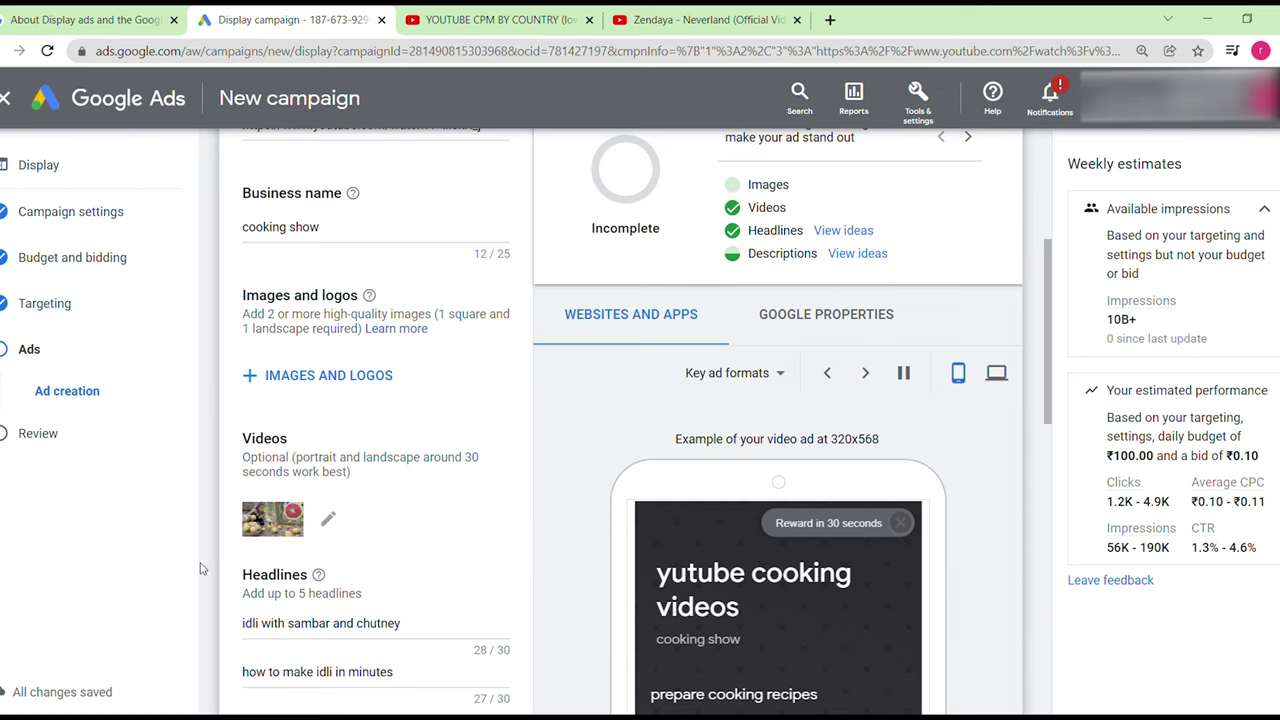
Step: Add the red YouTube play-button image found by the website scan as the ad's logo, using the 1:1 ratio
scroll(200, 569, "down", 3)
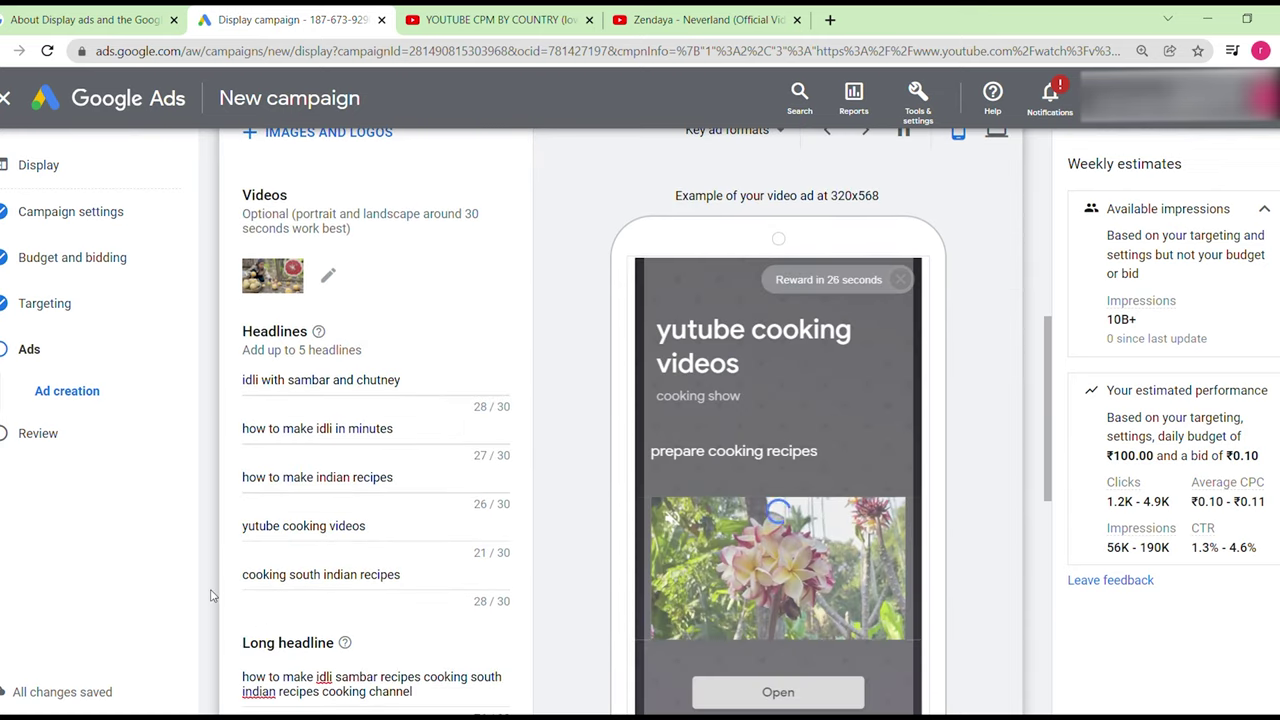
scroll(210, 596, "down", 1)
scroll(210, 596, "down", 6)
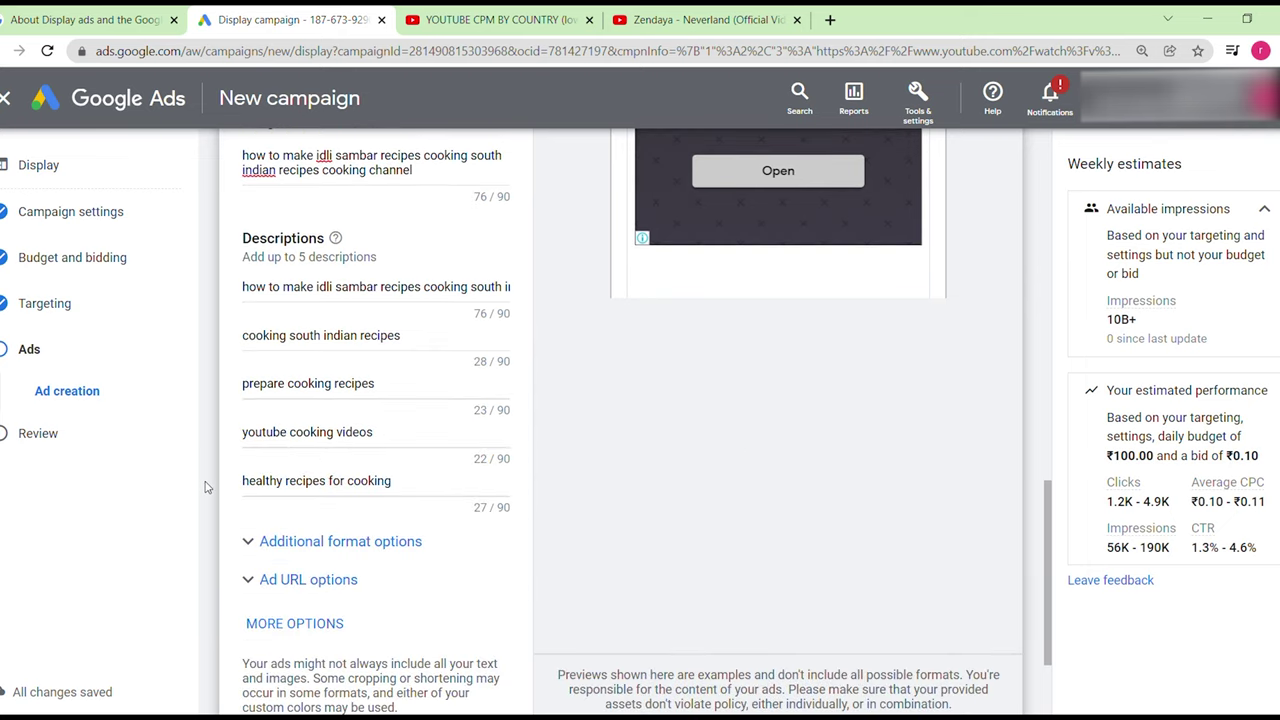
scroll(205, 487, "up", 9)
scroll(205, 487, "up", 1)
left_click(352, 444)
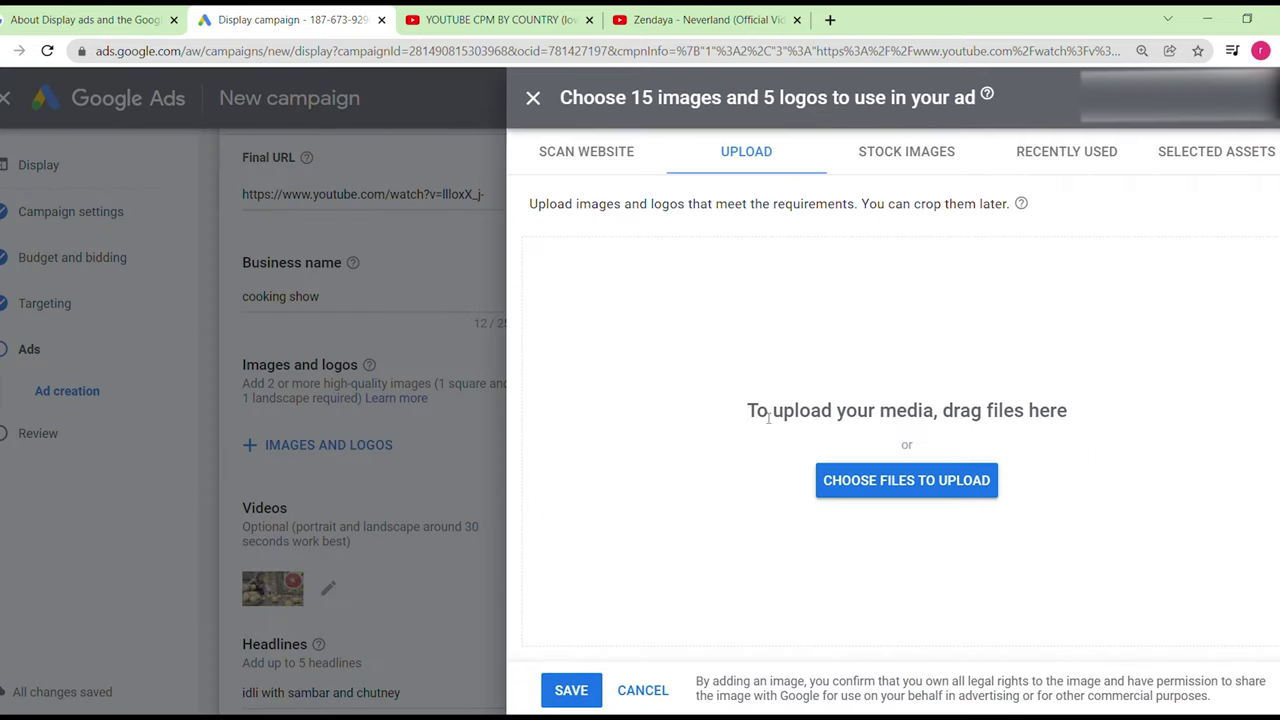
left_click(606, 166)
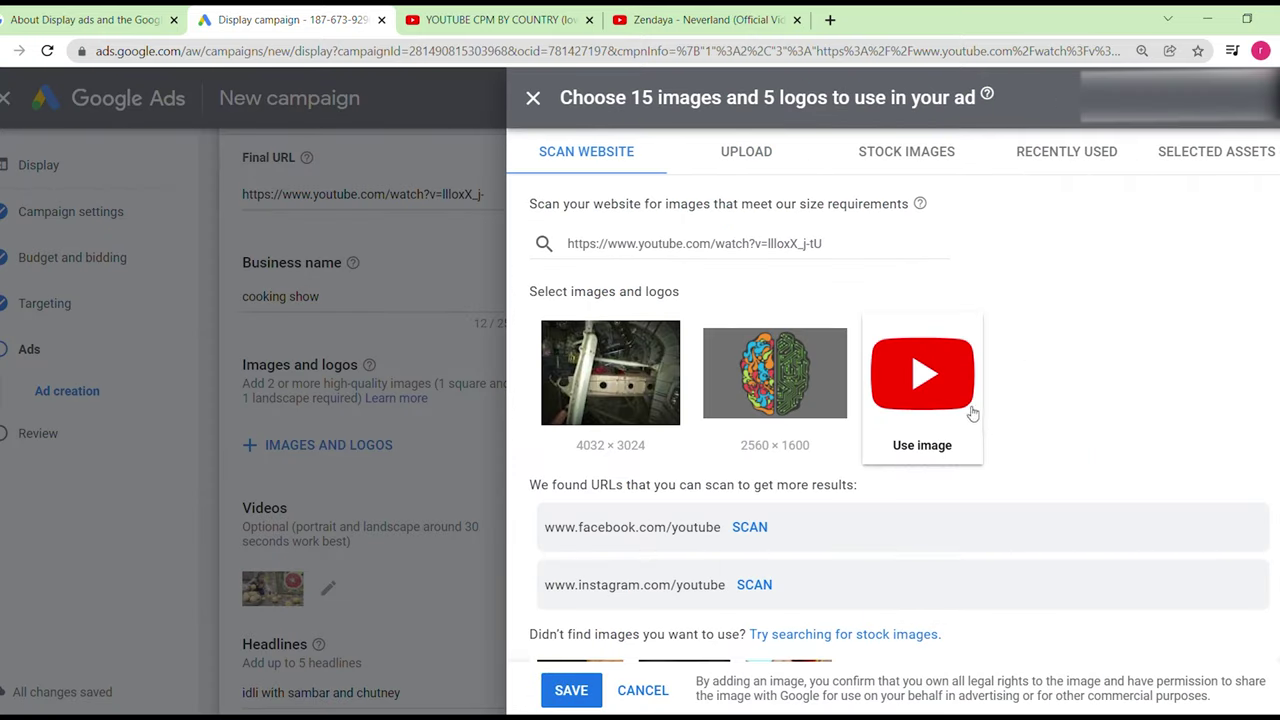
left_click(922, 445)
mouse_move(851, 466)
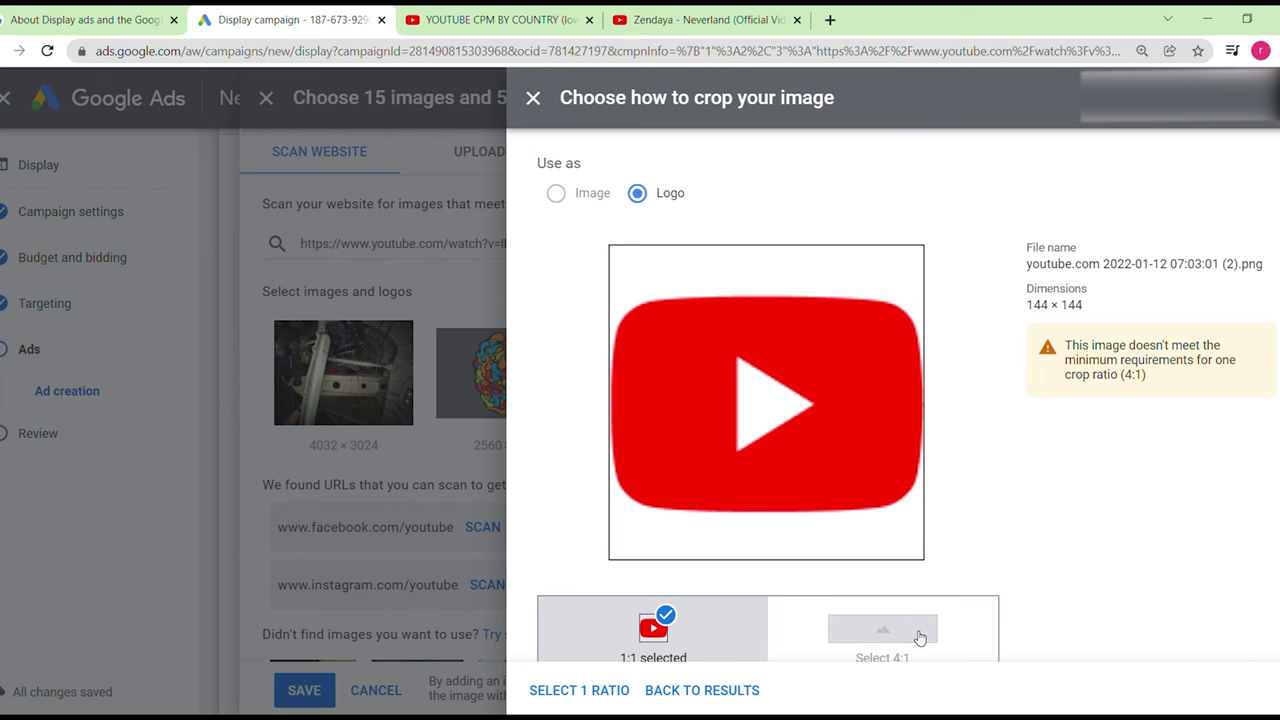
left_click(578, 690)
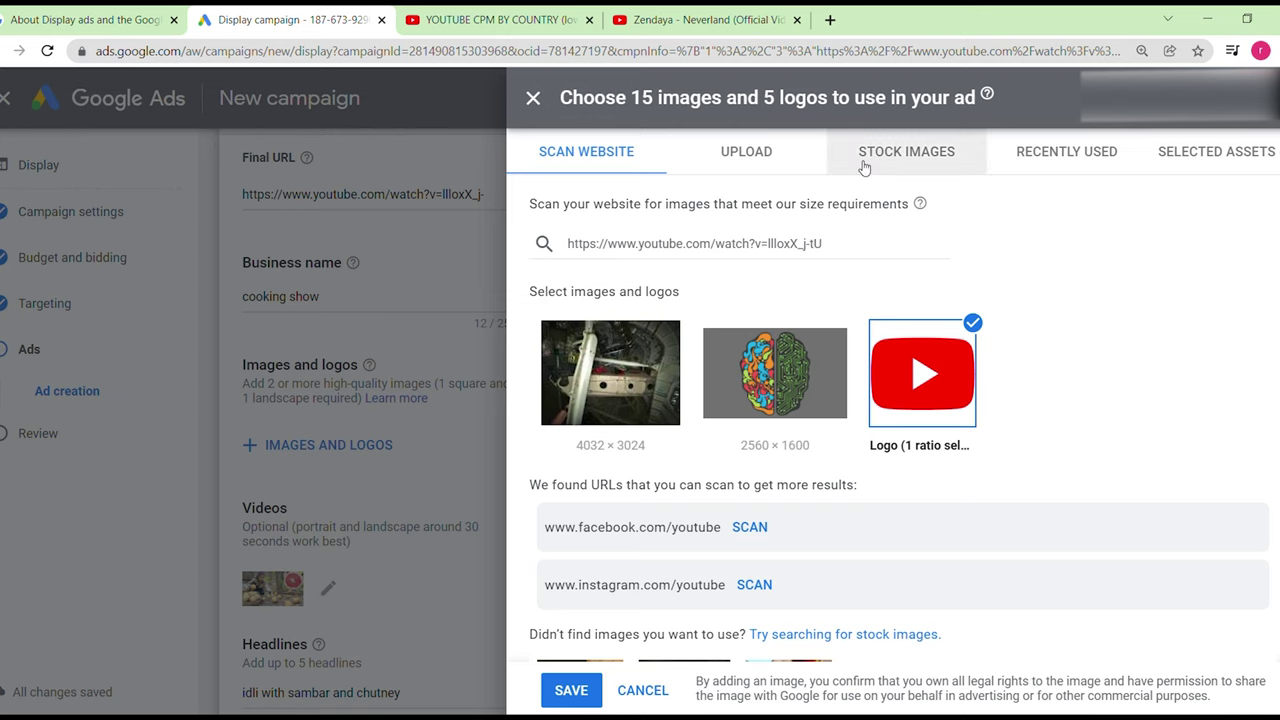
Step: Add the stock images of hands holding gears and the woman at a desk, each in 1.91:1 and 1:1 ratios, and save the selection
left_click(906, 151)
left_click(645, 392)
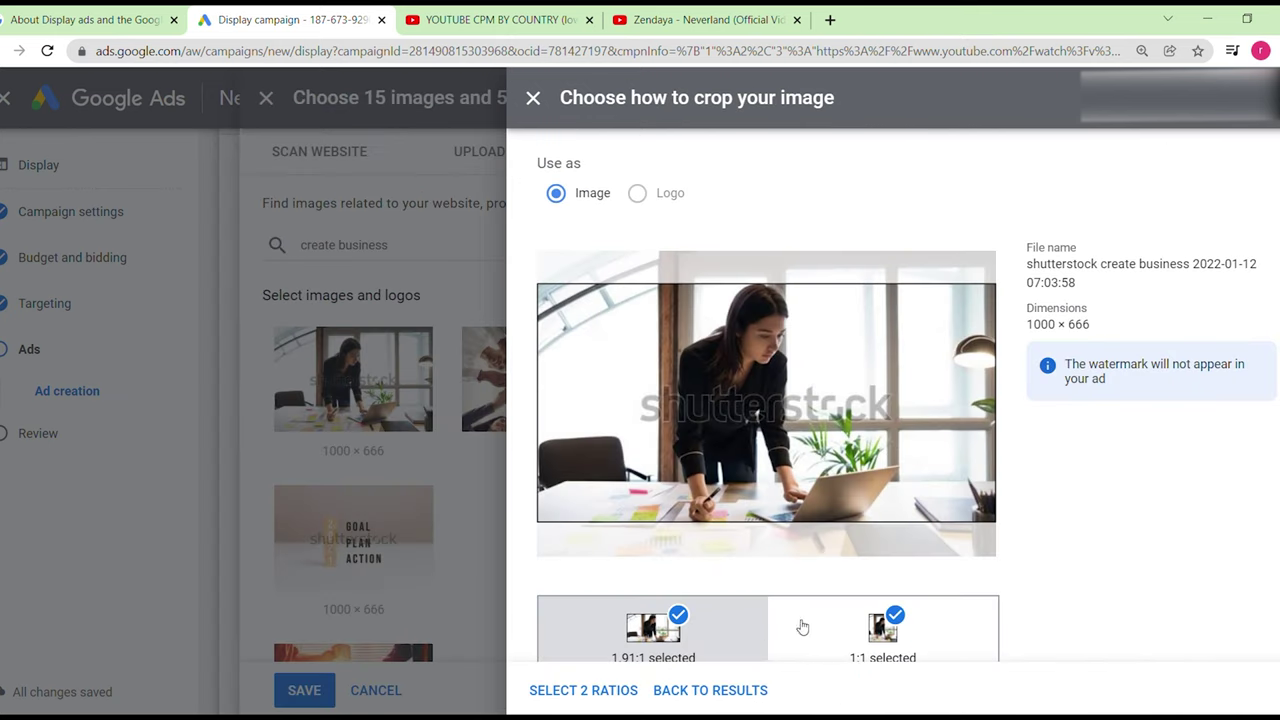
left_click(730, 690)
left_click(848, 350)
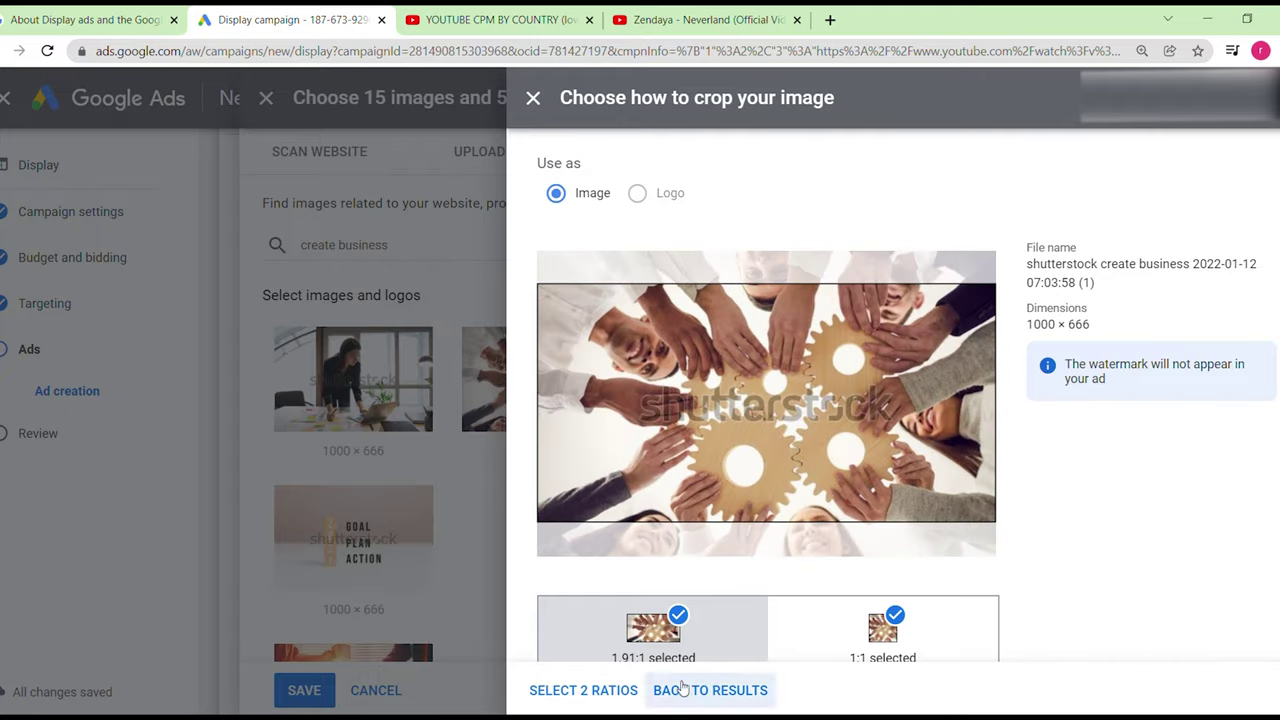
left_click(617, 690)
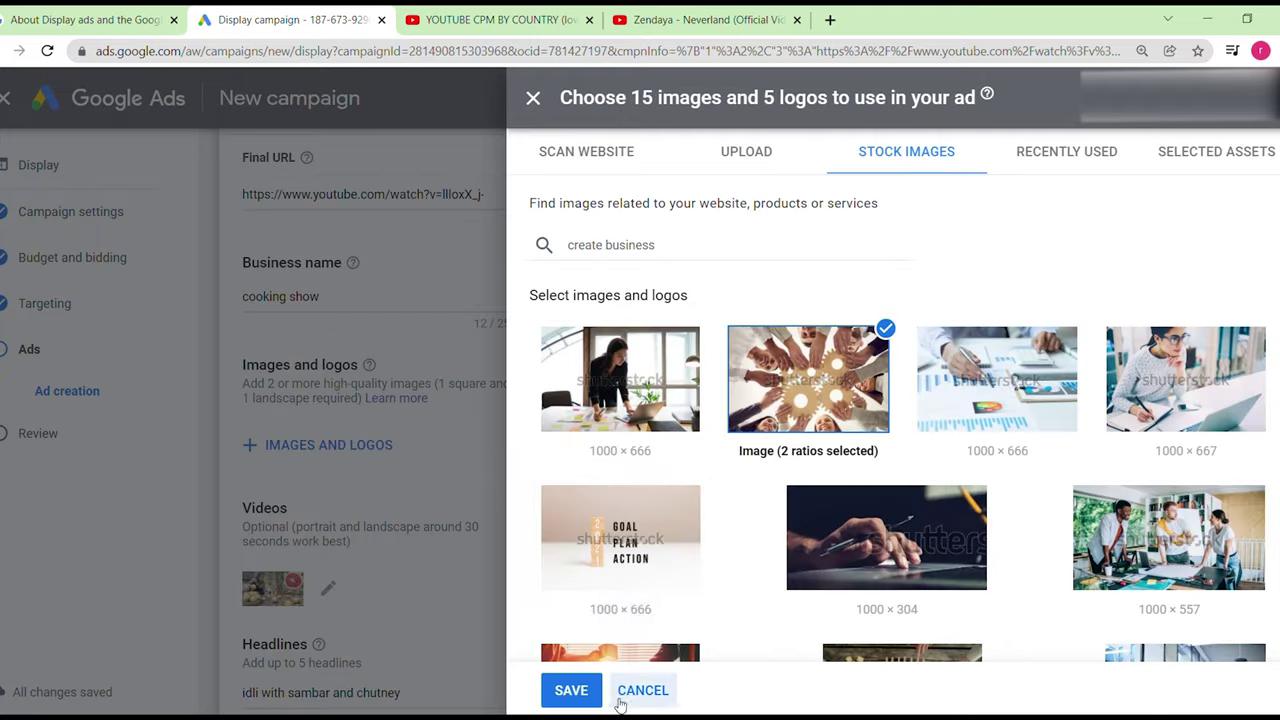
left_click(619, 424)
left_click(612, 690)
left_click(572, 690)
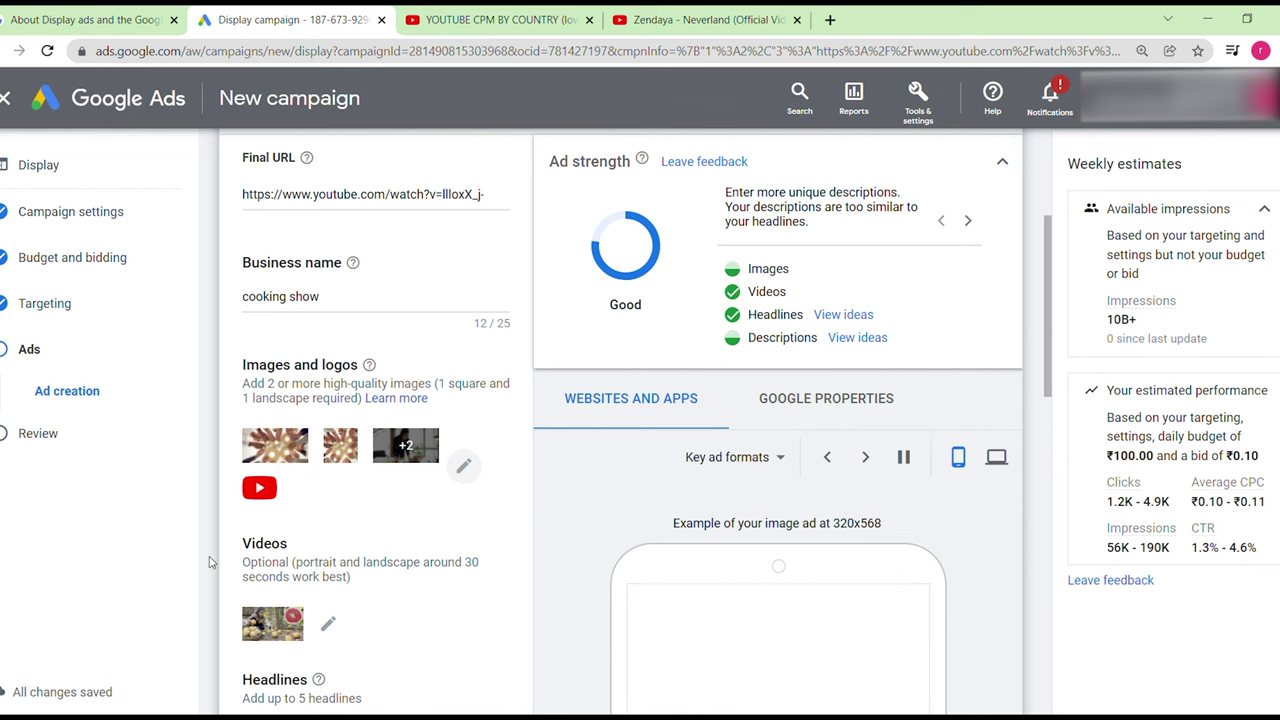
Step: Remove the stock image of hands holding gears from the ad's images and save the selection
scroll(210, 562, "down", 4)
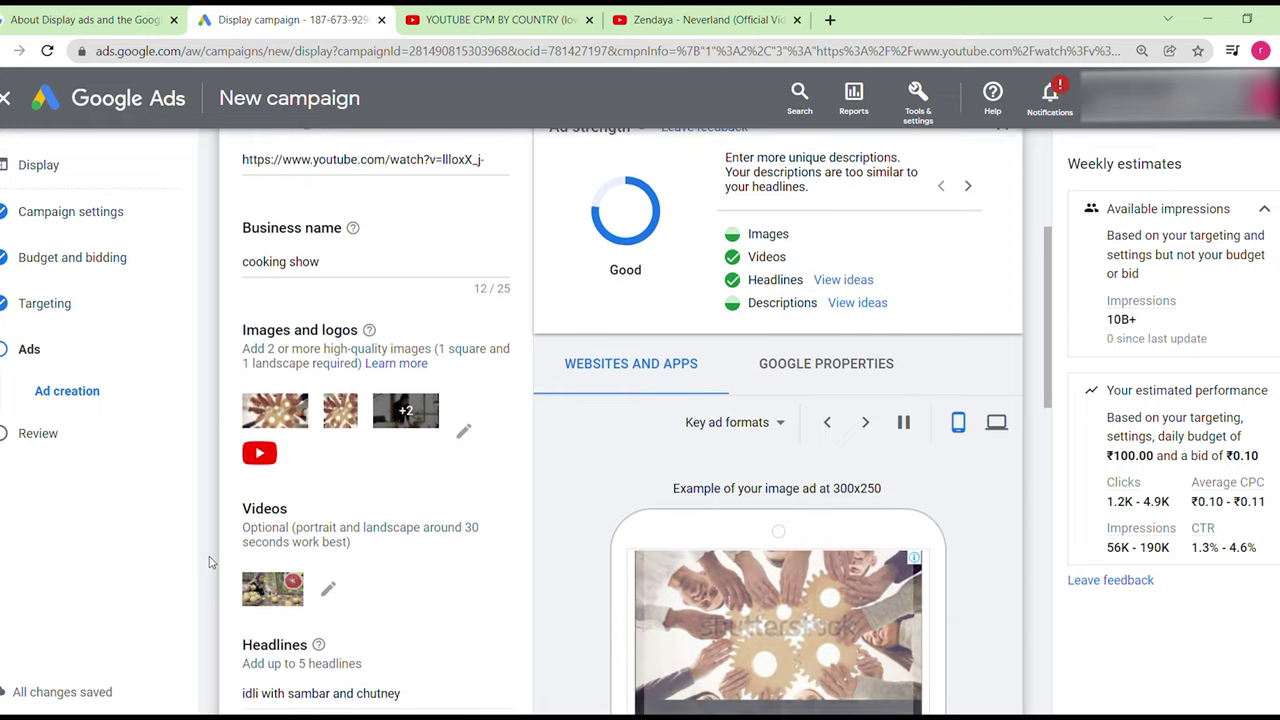
scroll(210, 562, "up", 3)
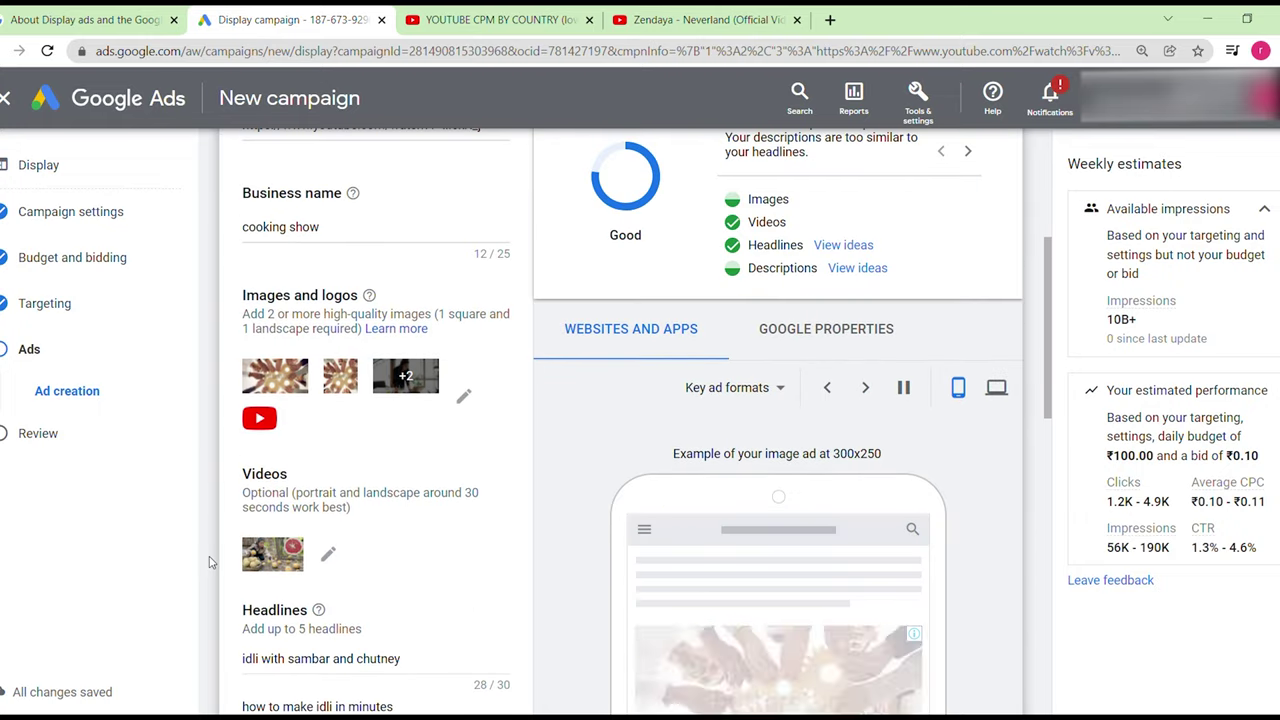
left_click(464, 396)
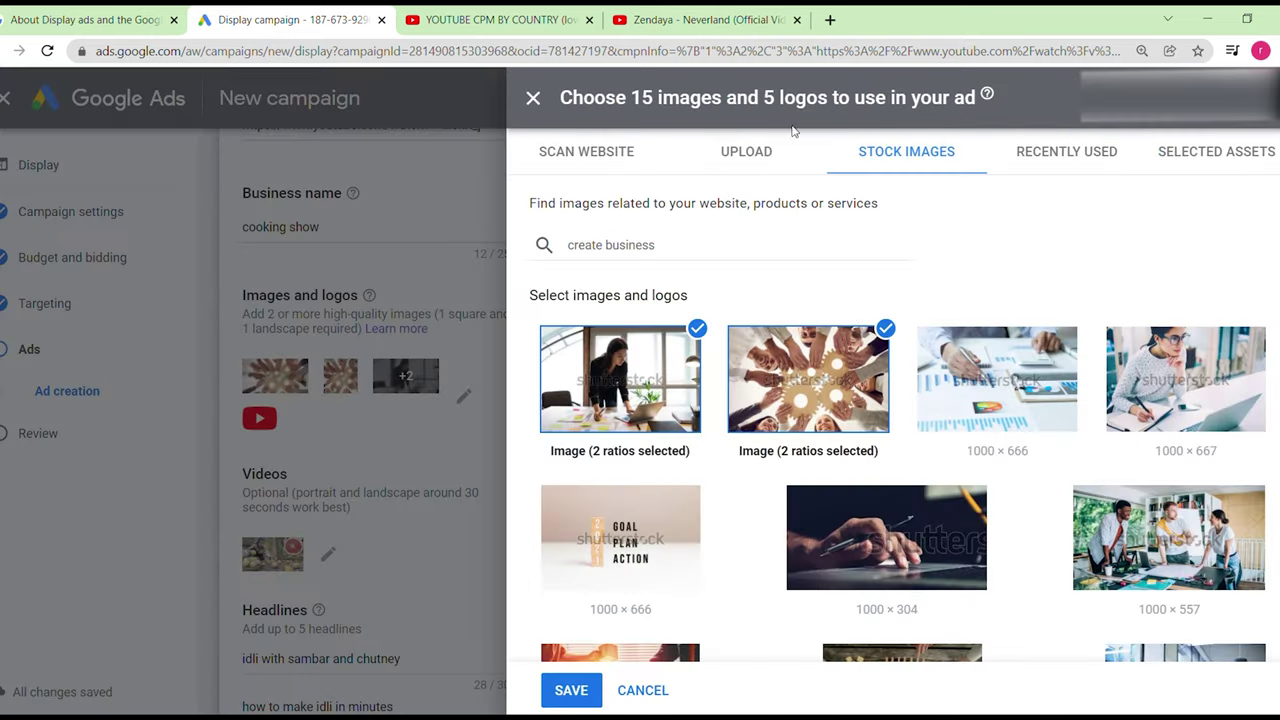
left_click(893, 331)
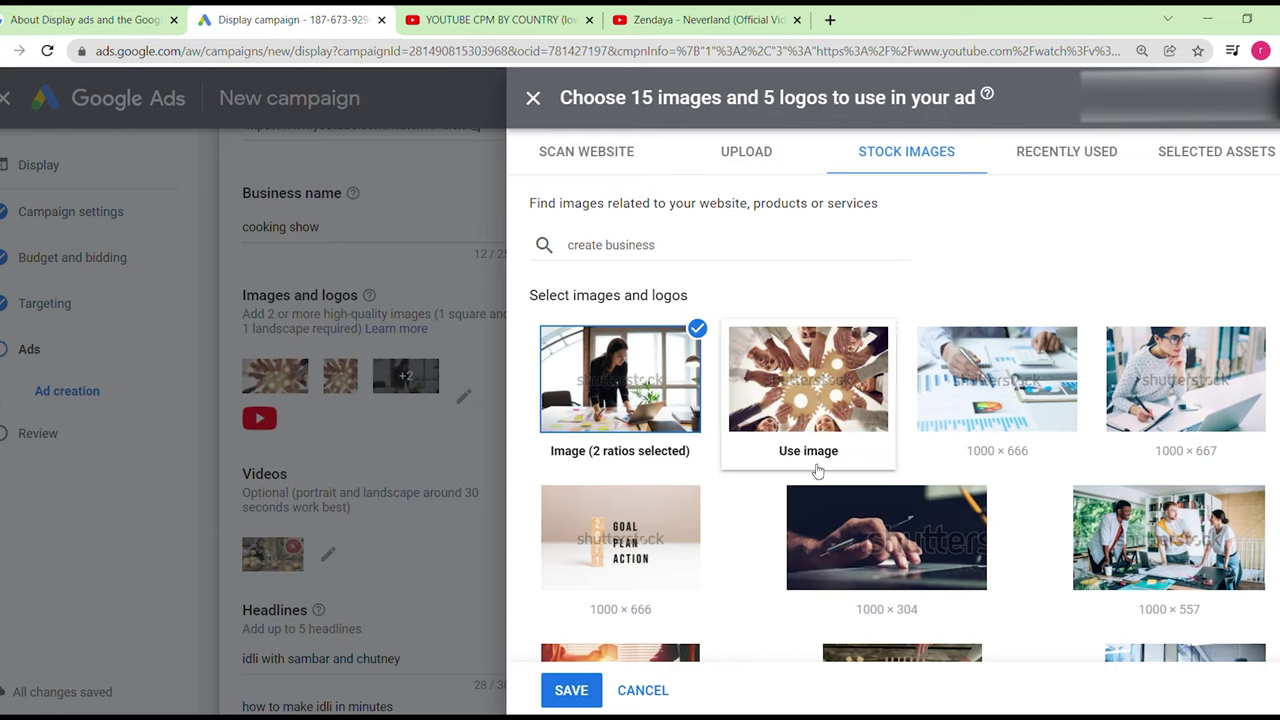
left_click(572, 690)
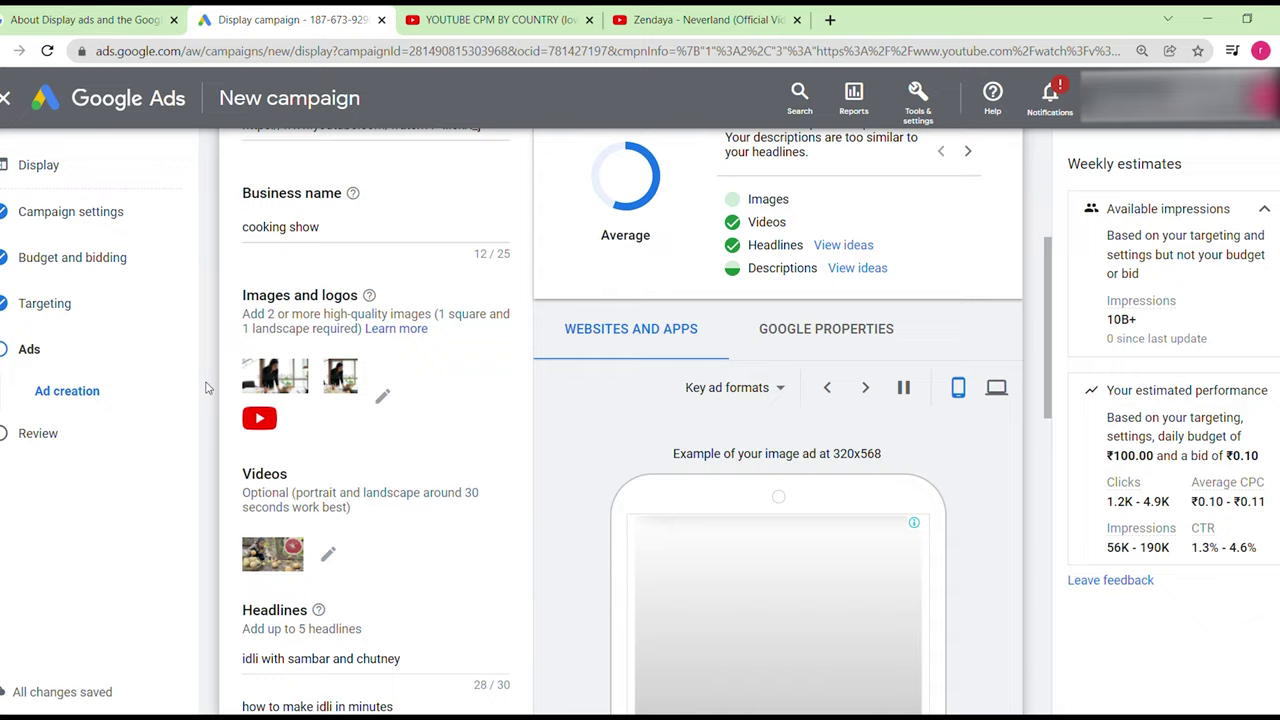
Step: Create the responsive display ad from the completed ad form
scroll(206, 388, "down", 6)
scroll(206, 388, "down", 4)
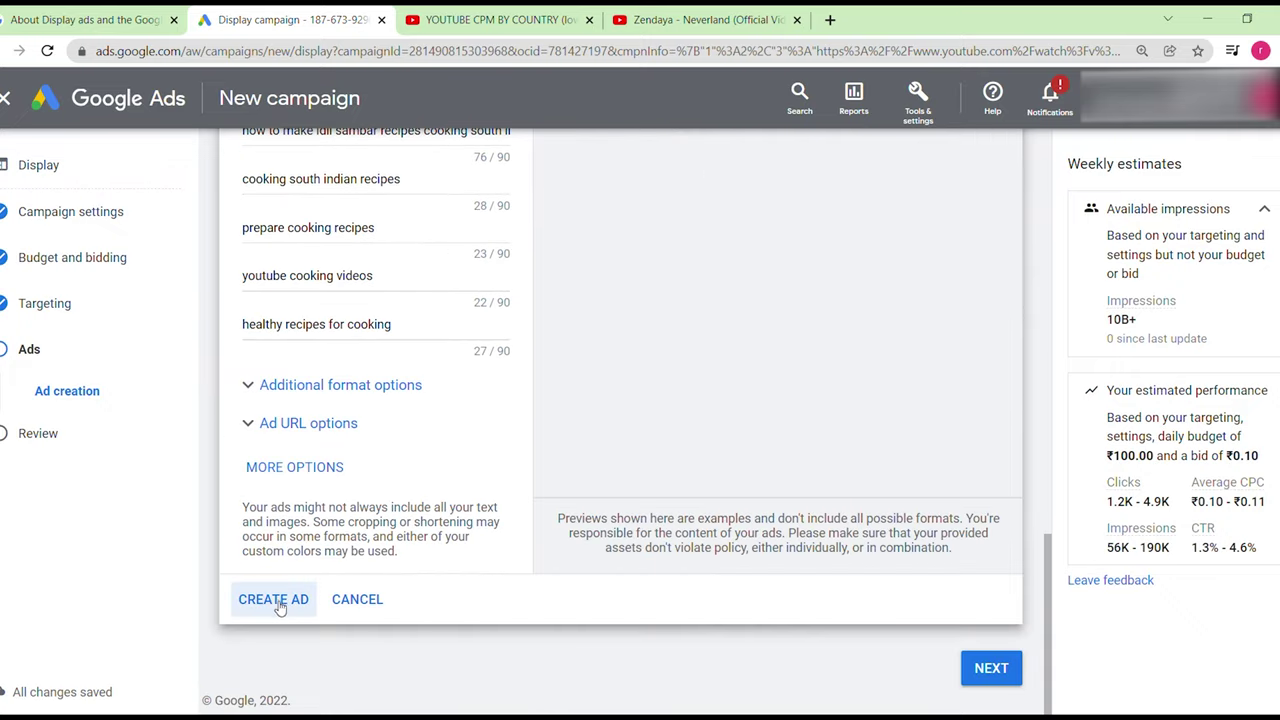
left_click(273, 600)
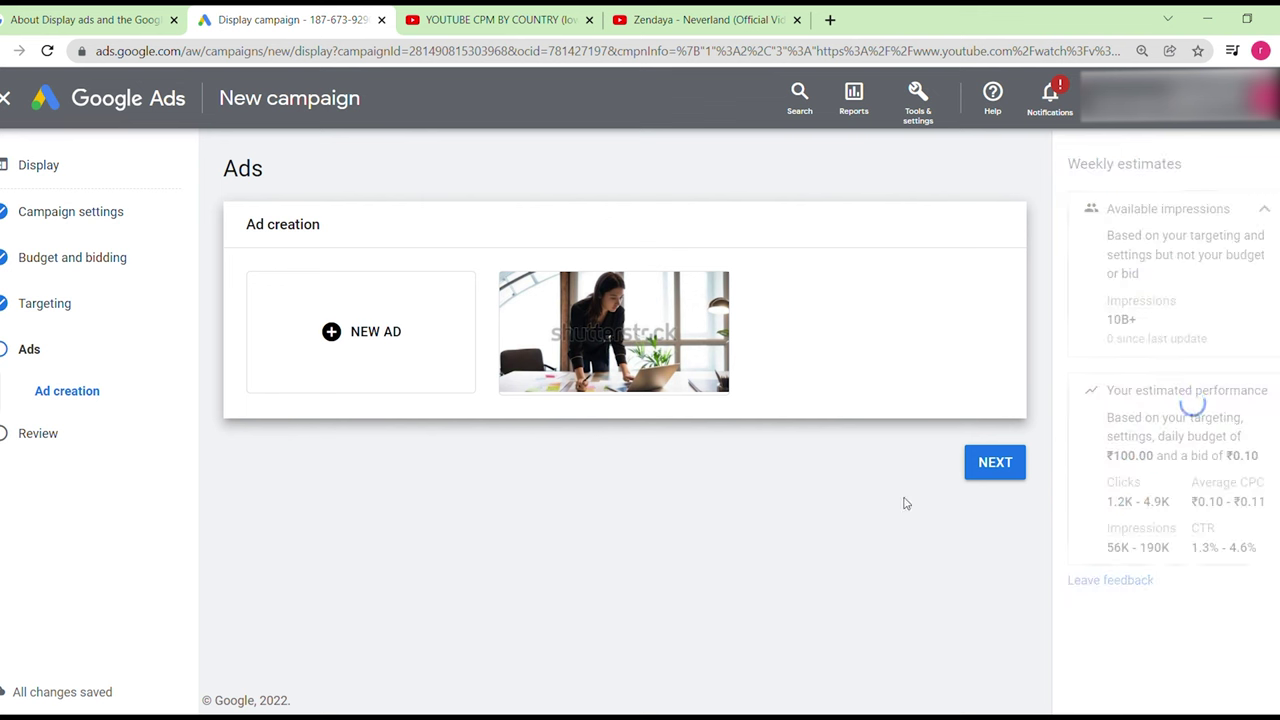